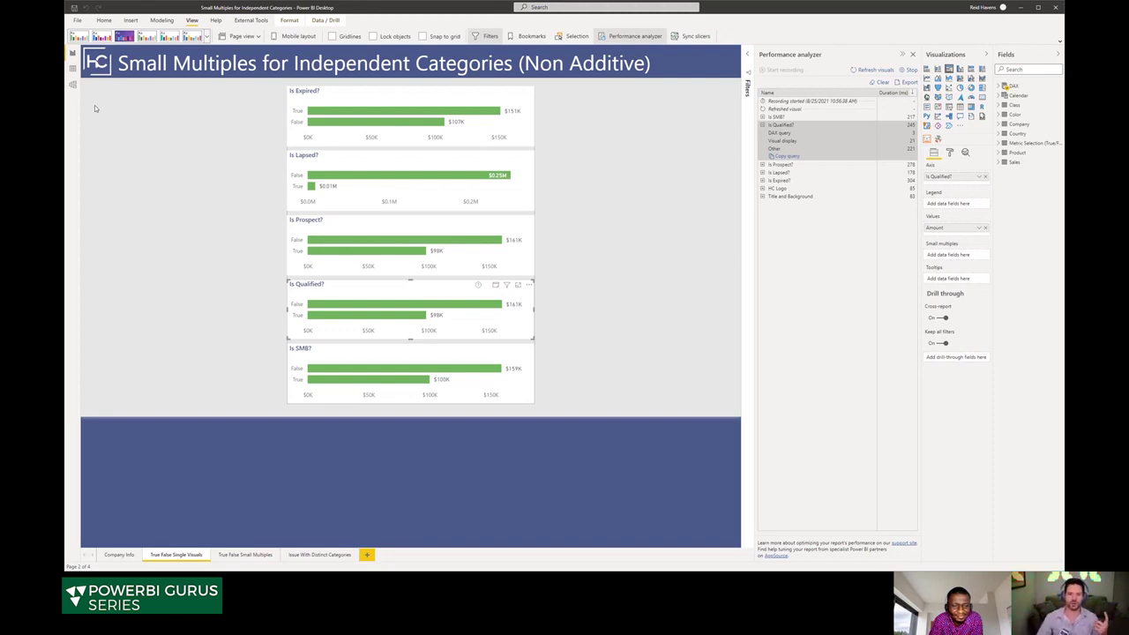
Step: Examine the Data table in the data view, including its Is Prospect? true/false column
click(388, 104)
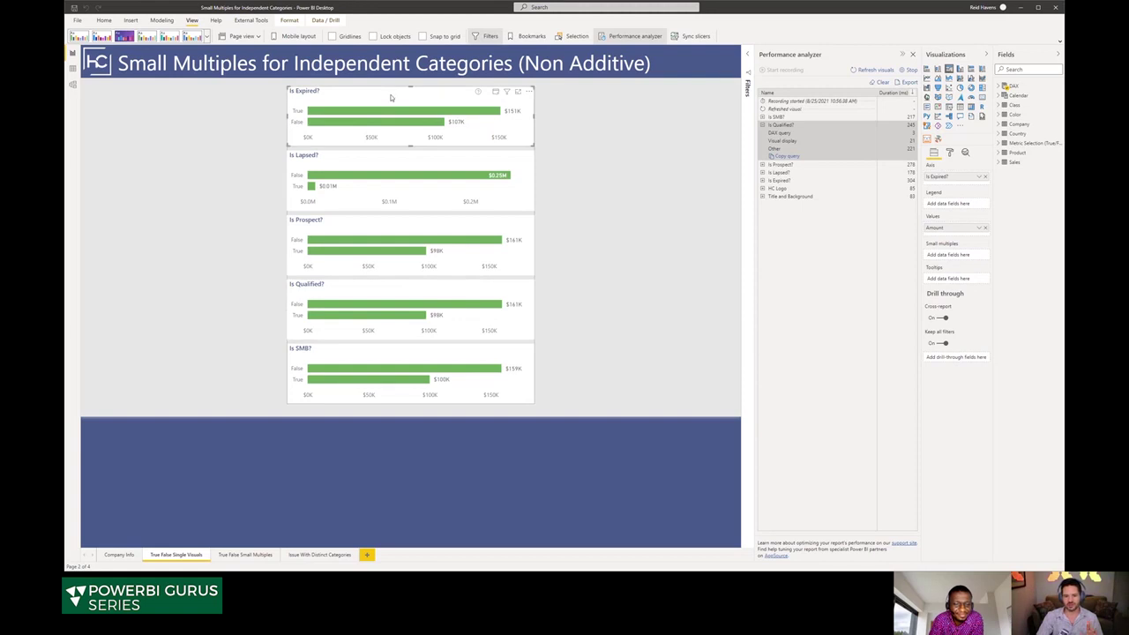
click(73, 68)
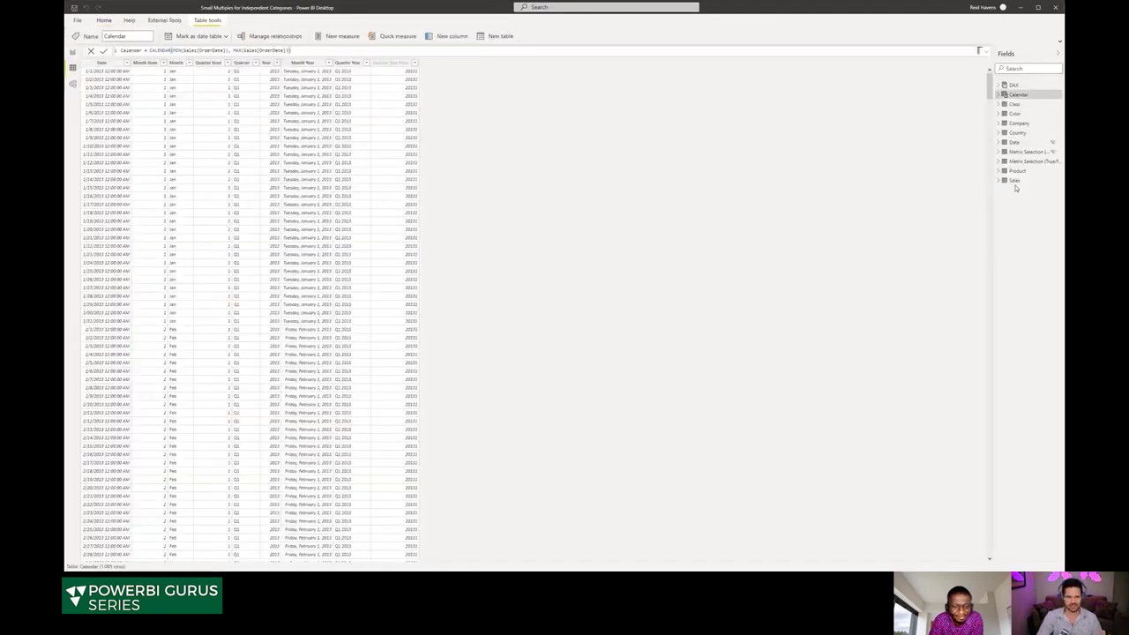
click(1014, 180)
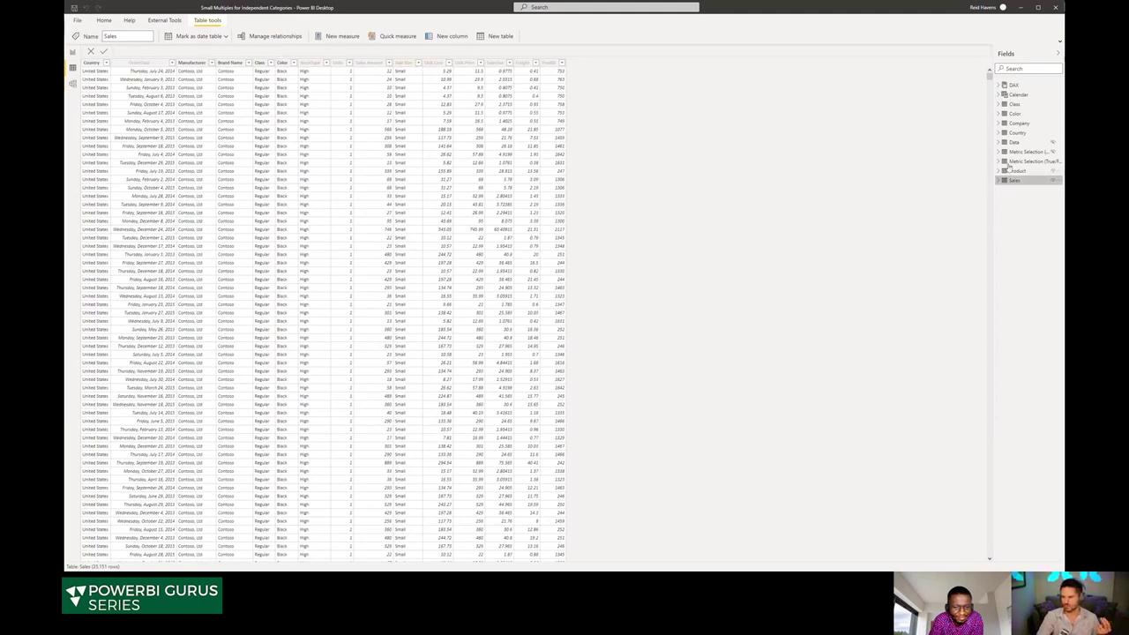
click(1014, 142)
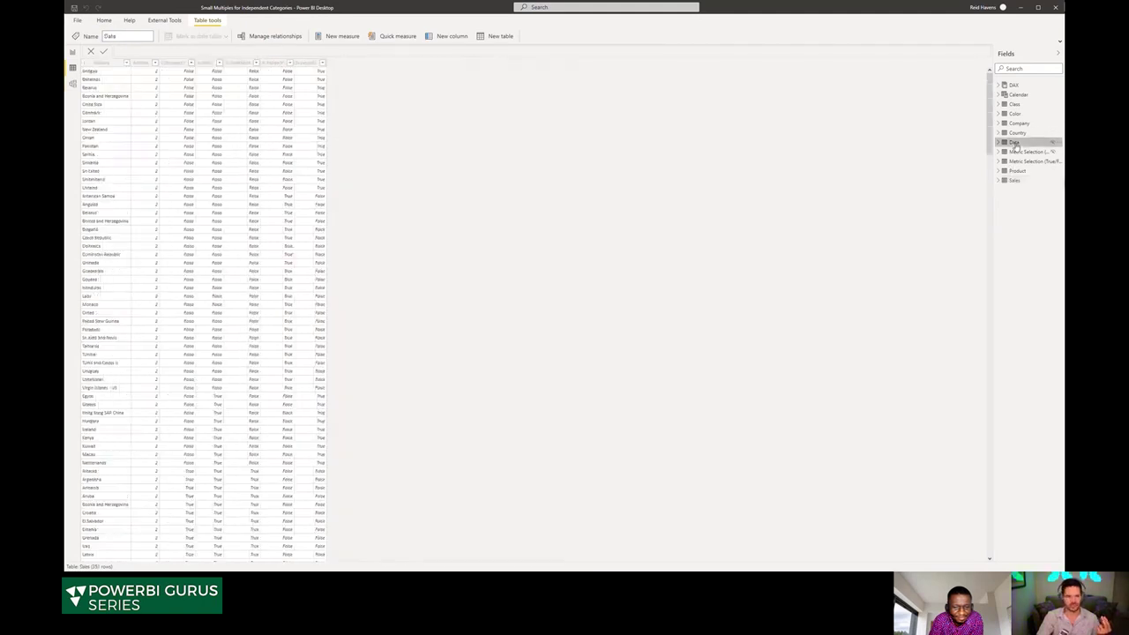
click(141, 64)
click(174, 64)
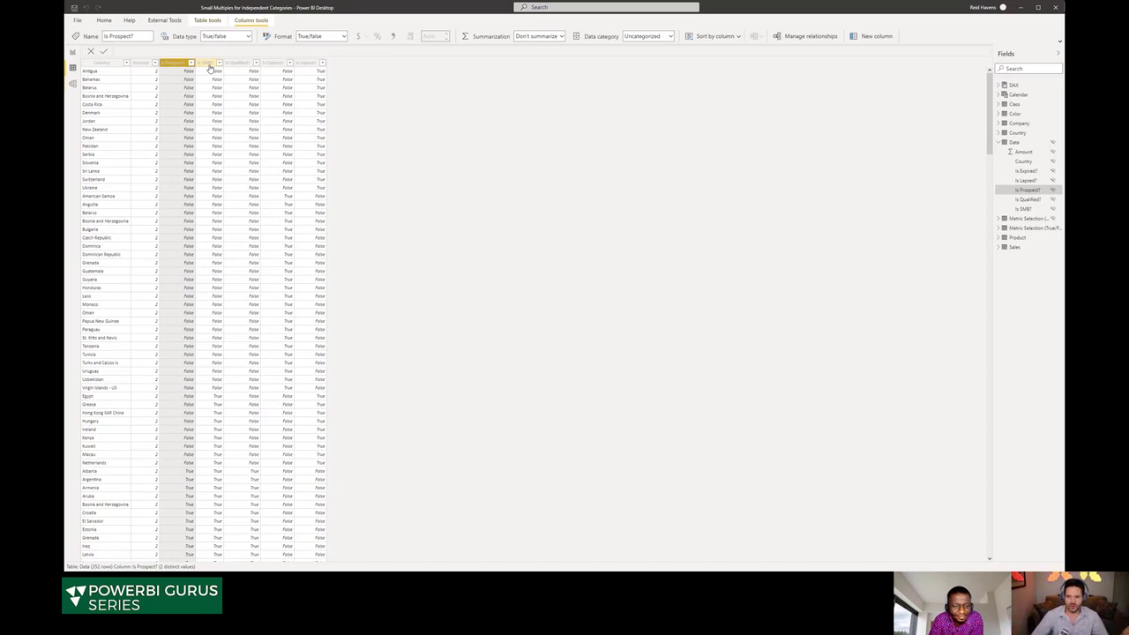
Step: Inspect the Manufacturer and Brand Name columns of the Sales table
click(1021, 248)
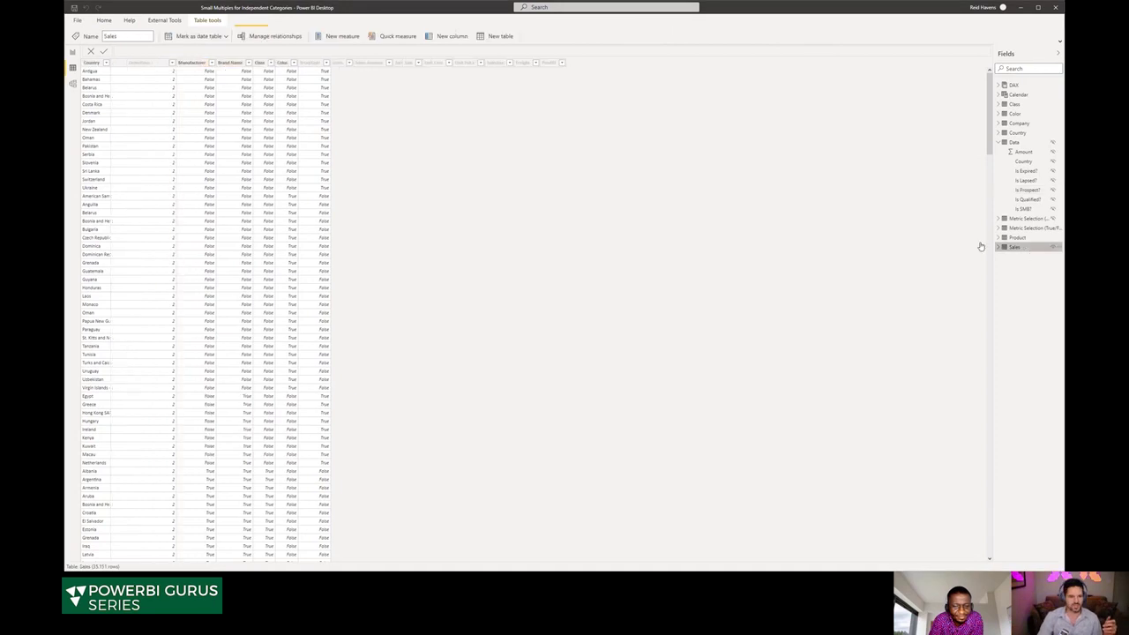
click(201, 62)
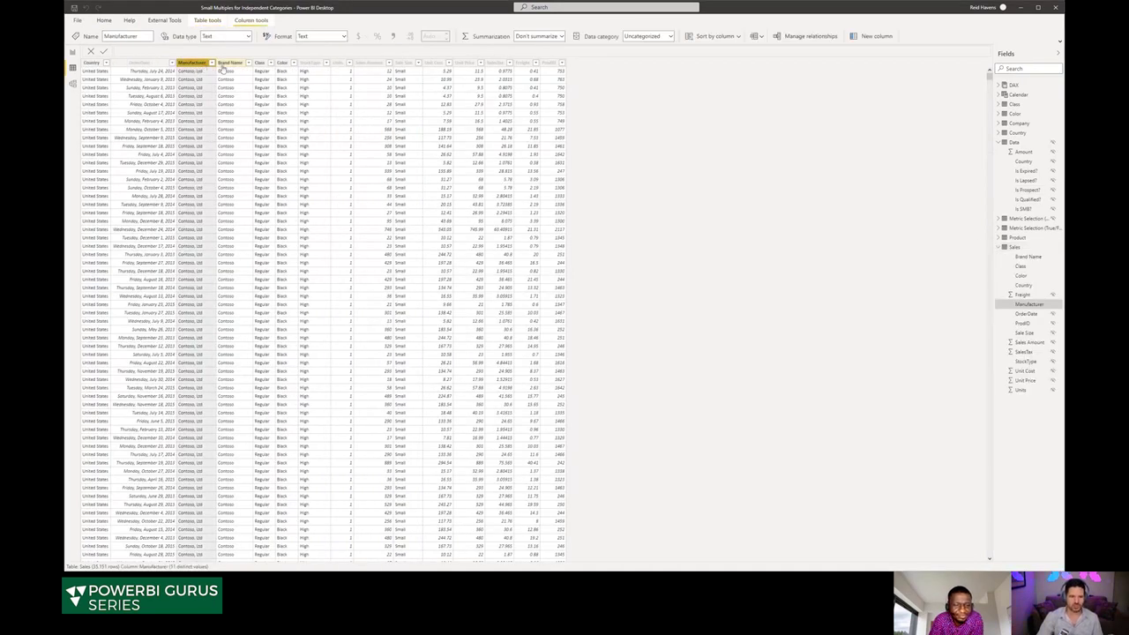
click(228, 65)
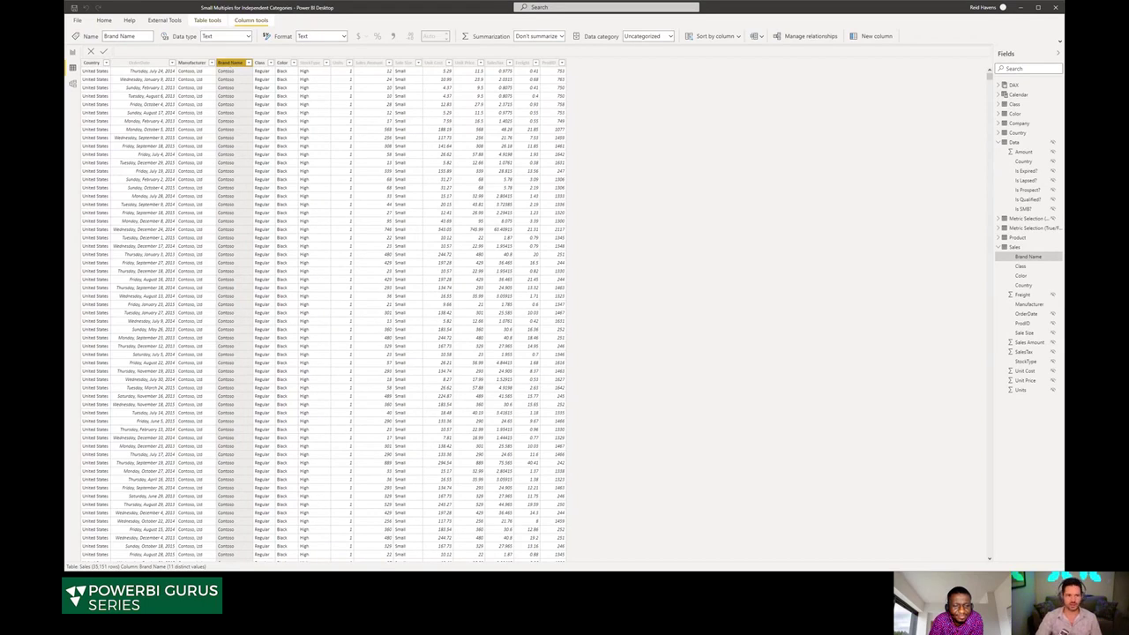
Step: Return to the report and compare the True False Single Visuals page with the True False Small Multiples page
click(73, 51)
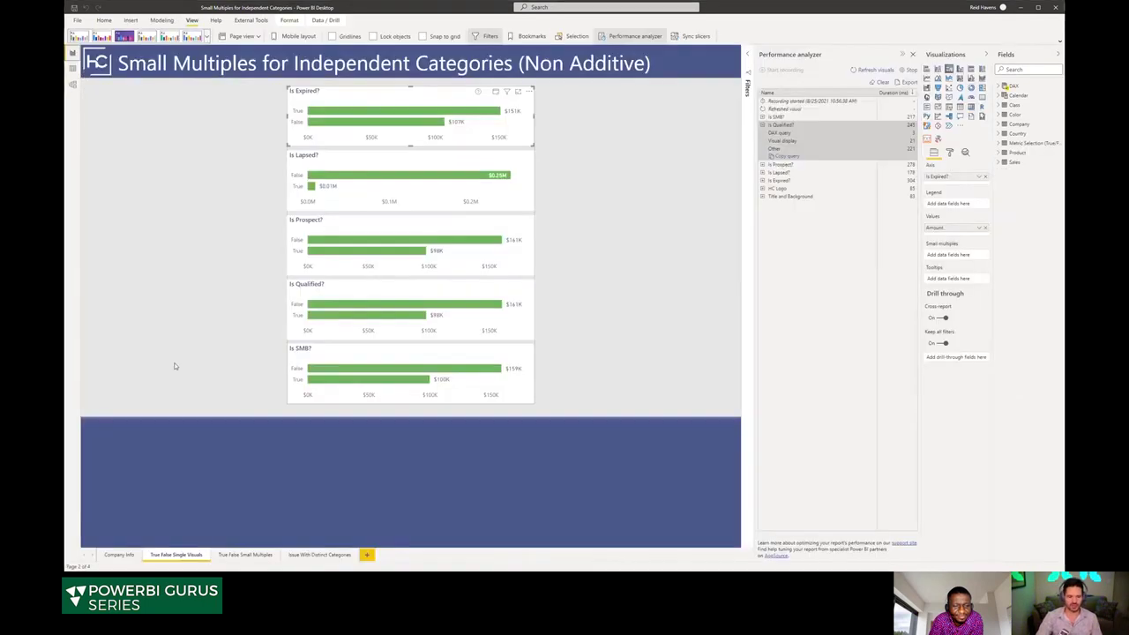
click(255, 555)
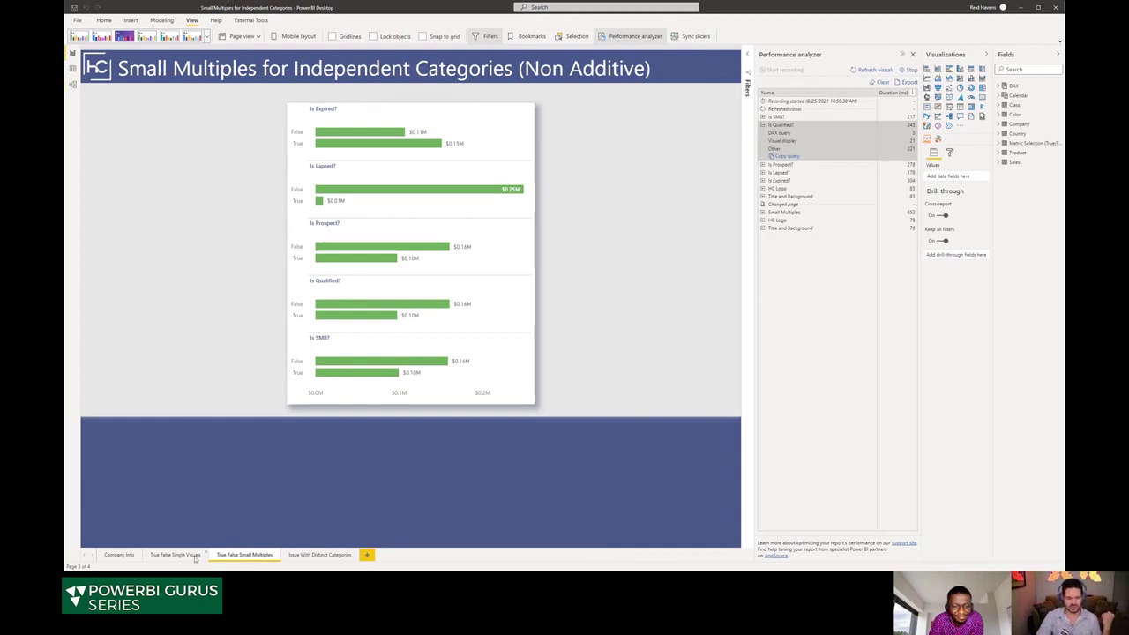
click(176, 554)
click(241, 555)
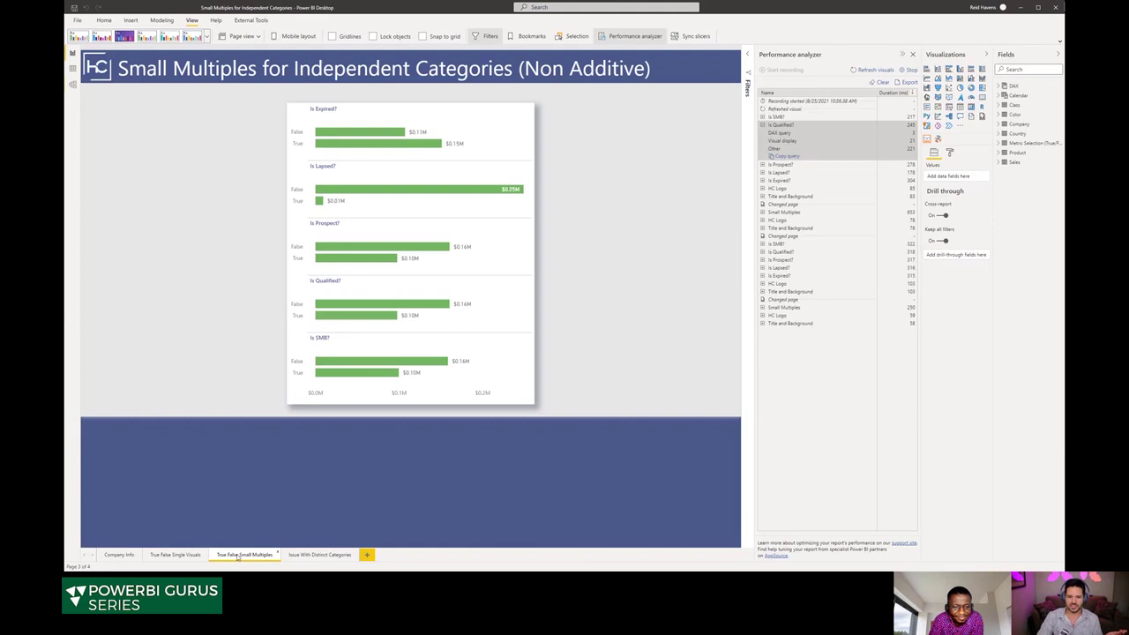
Step: Clear the performance results, refresh the page's visuals and expand the Small Multiples timing details
click(886, 75)
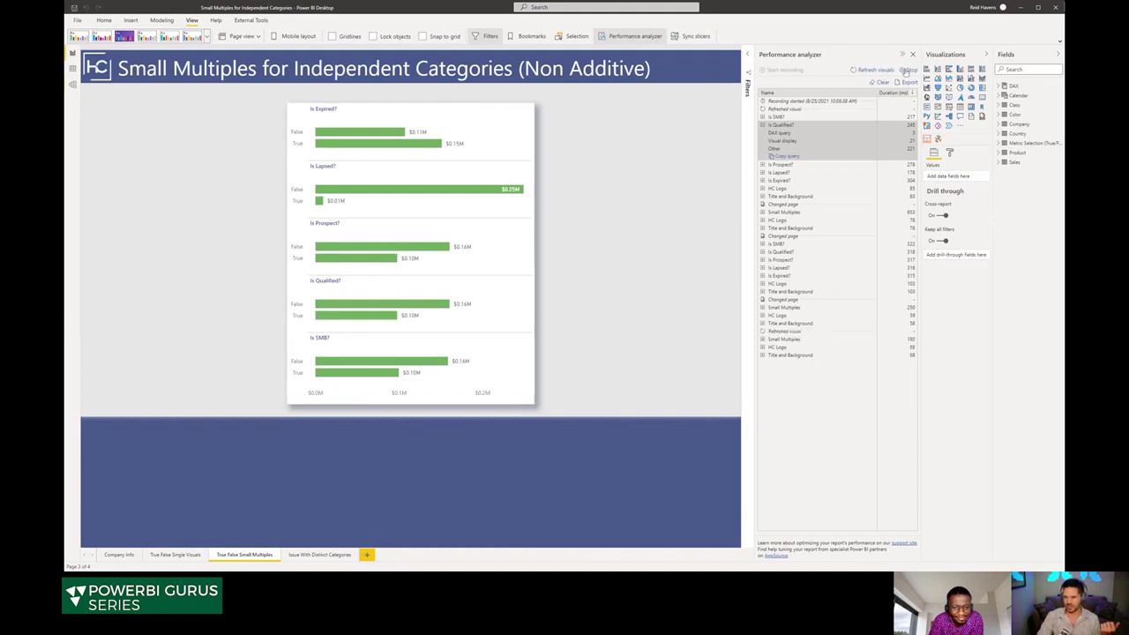
click(882, 81)
click(876, 69)
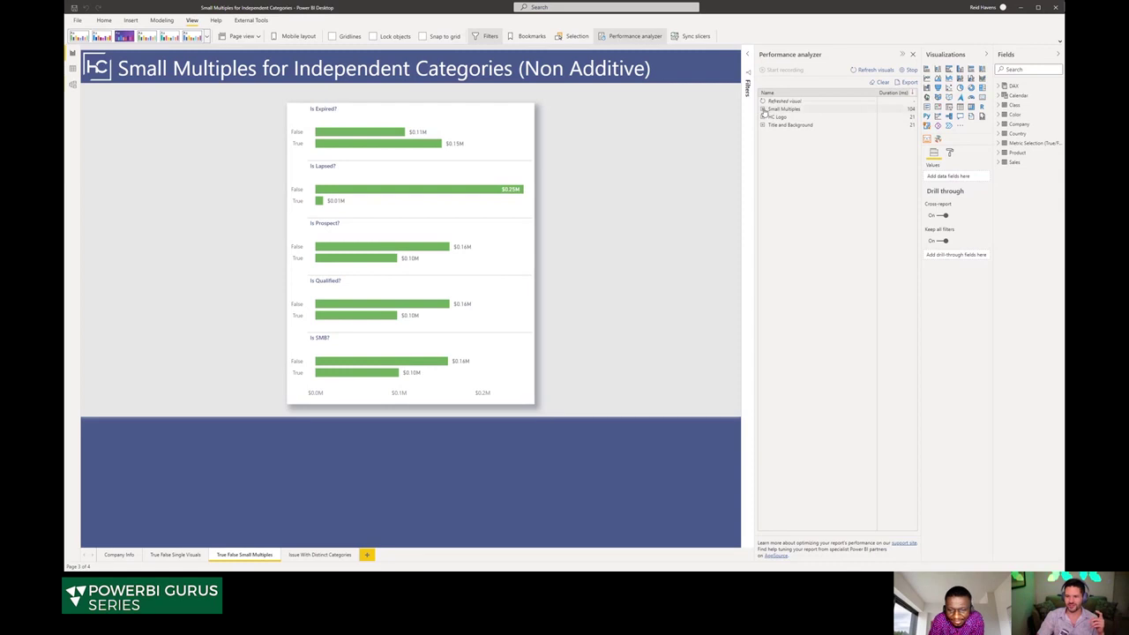
click(762, 108)
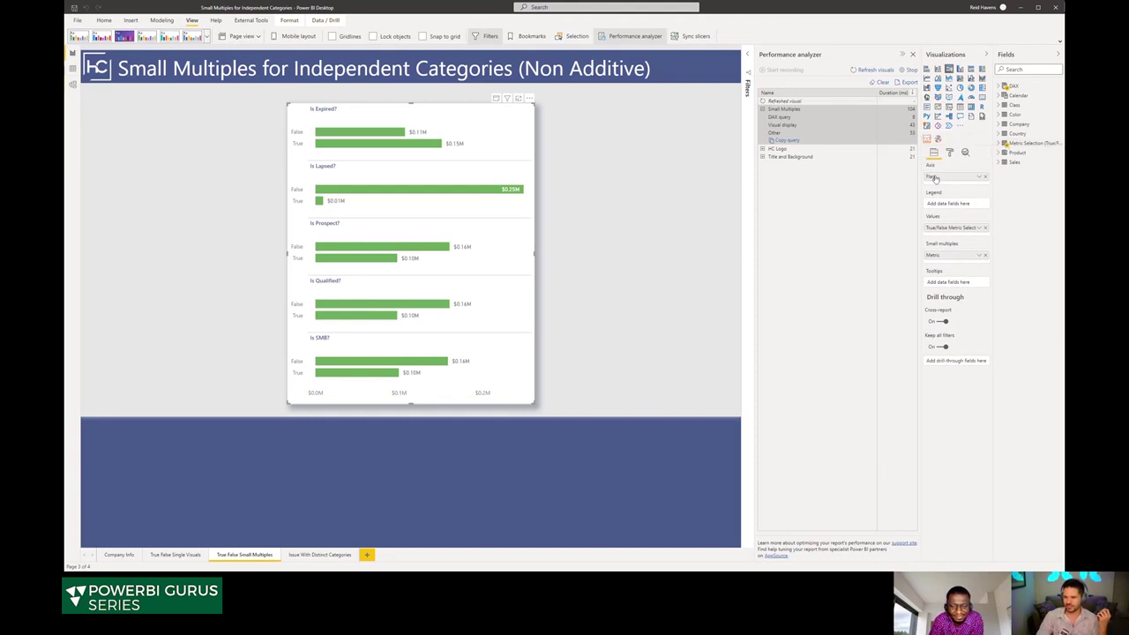
Step: Inspect the Metric Selection (True/False) table and its Flag column in the data view
click(997, 142)
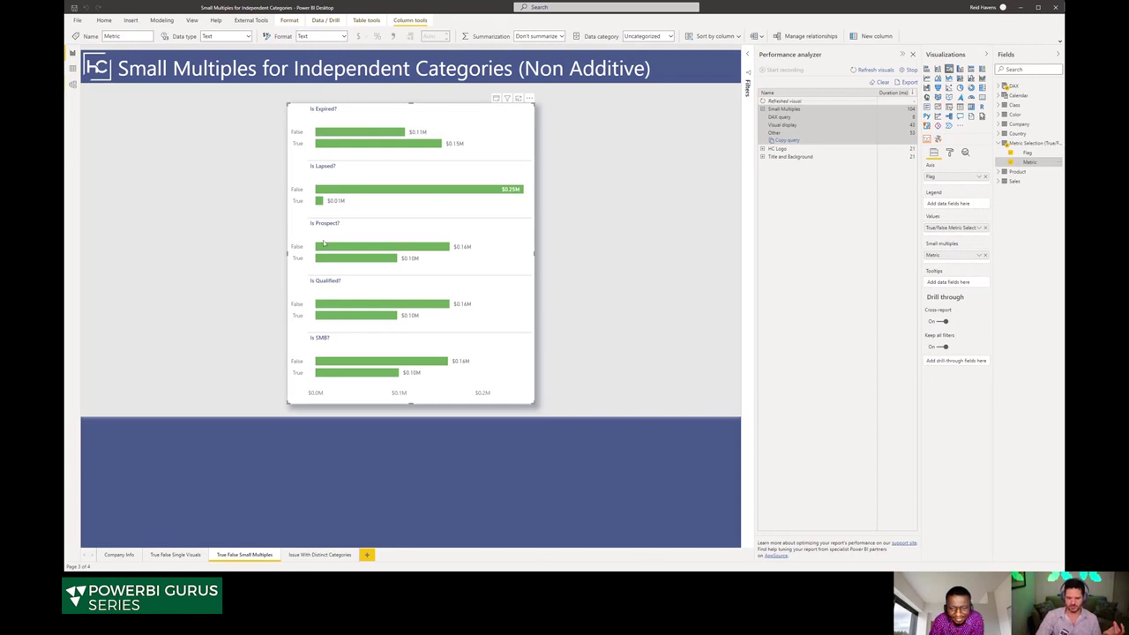
click(73, 69)
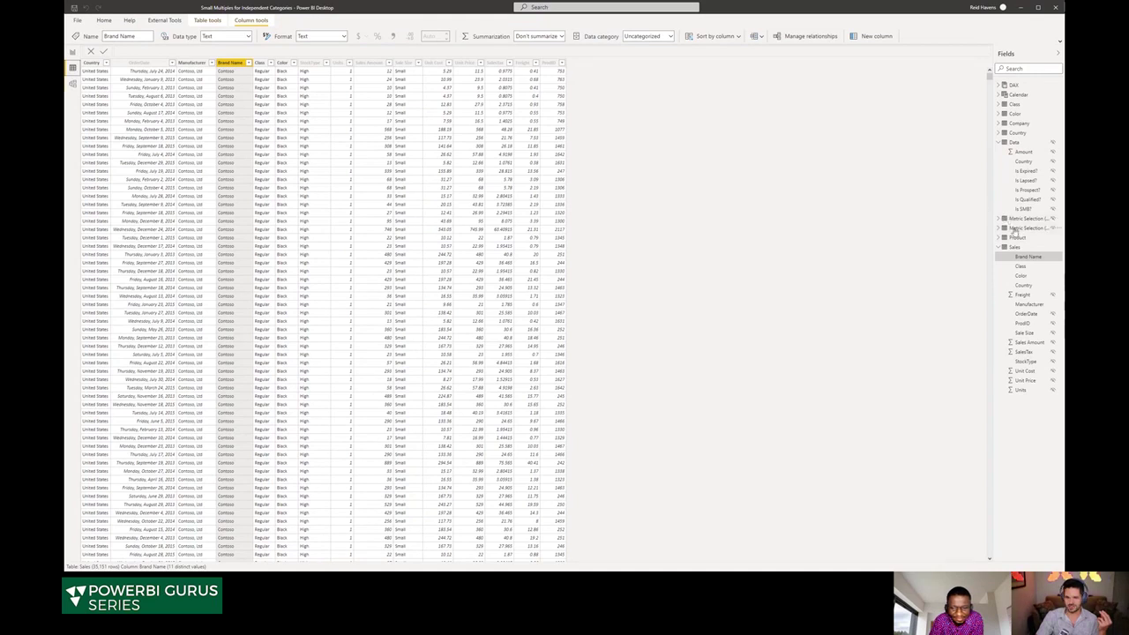
click(1015, 228)
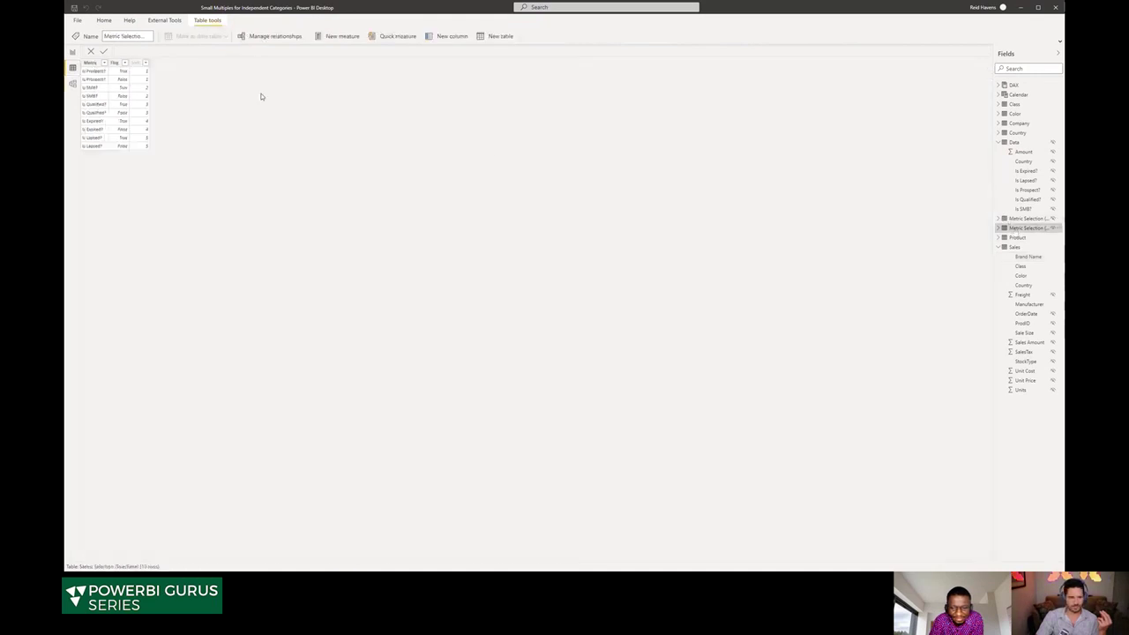
click(117, 62)
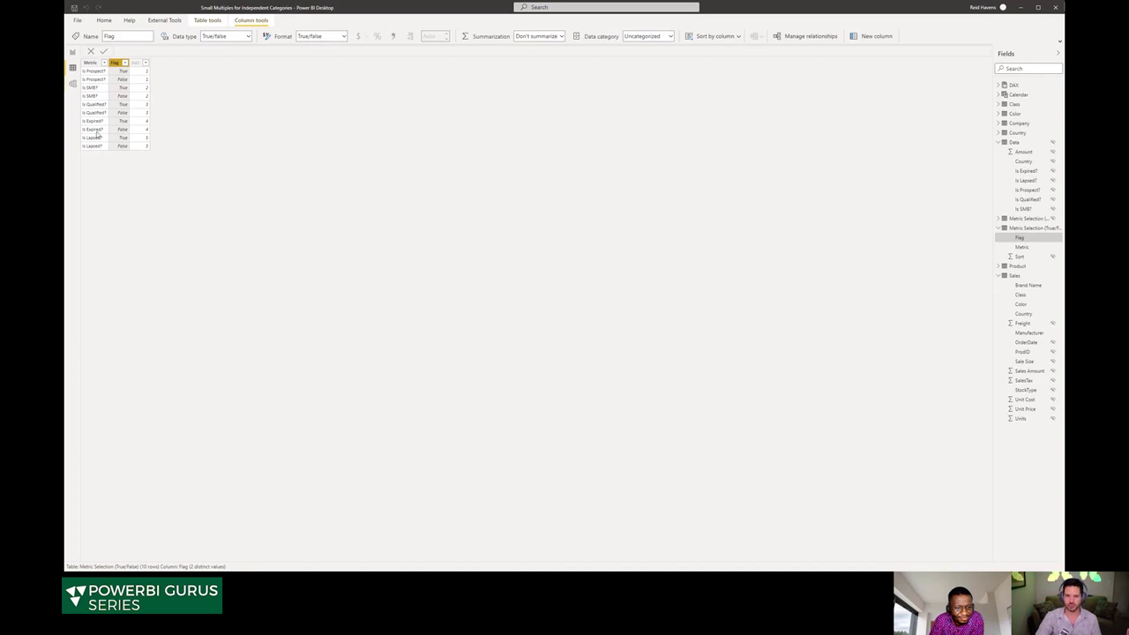
Step: In the model view, move the Data table farther from Metric Selection (True/False), and return to the report
click(73, 84)
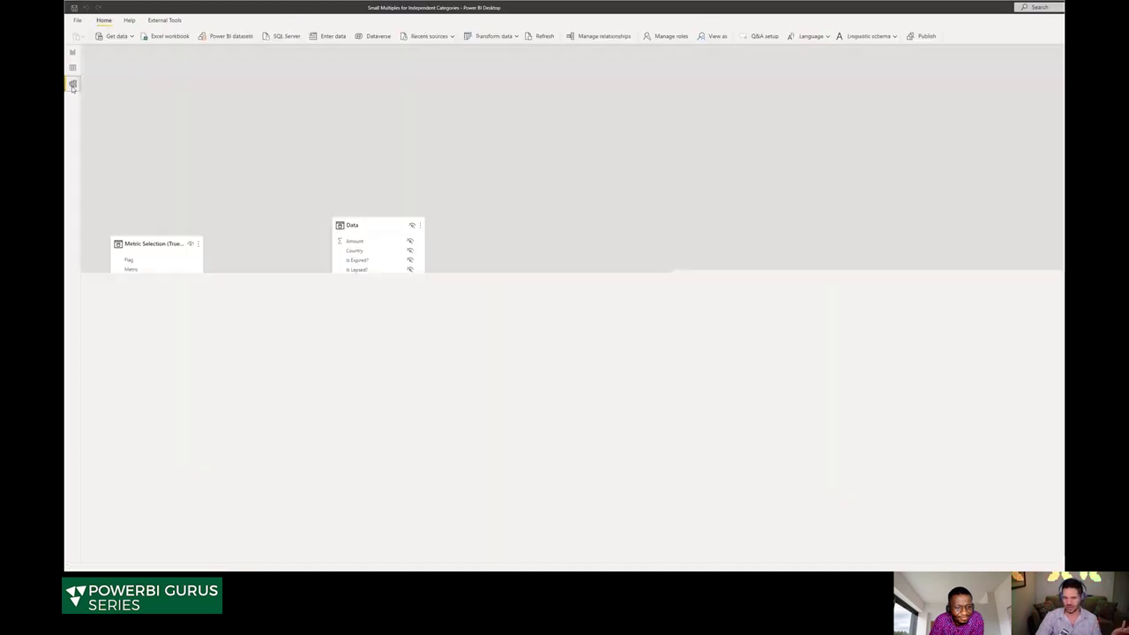
drag(352, 223, 381, 223)
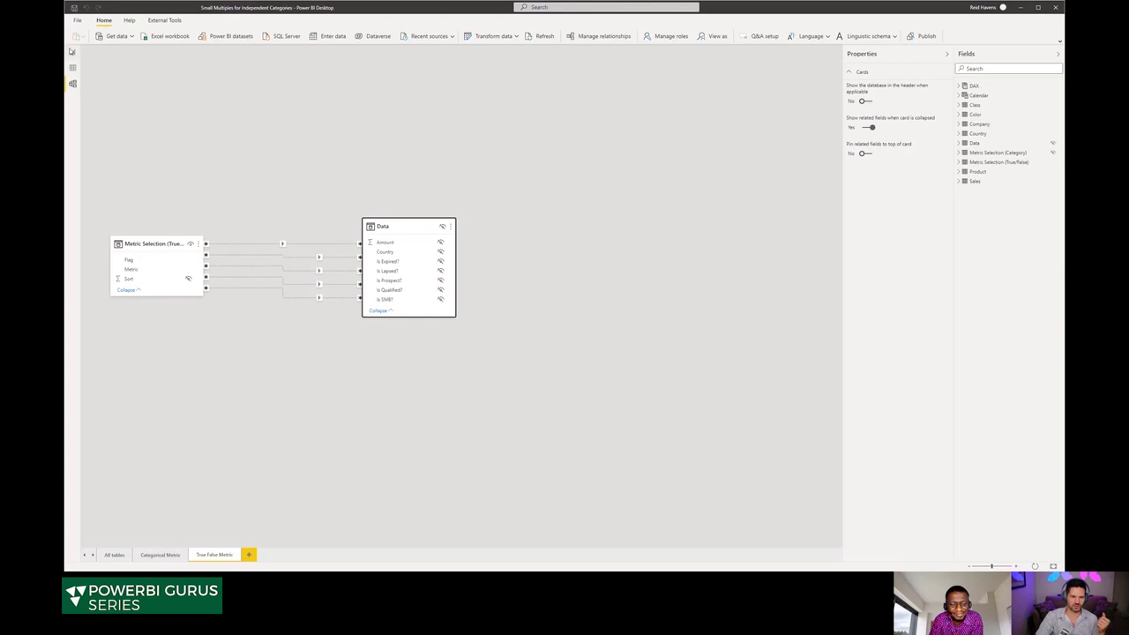
click(72, 52)
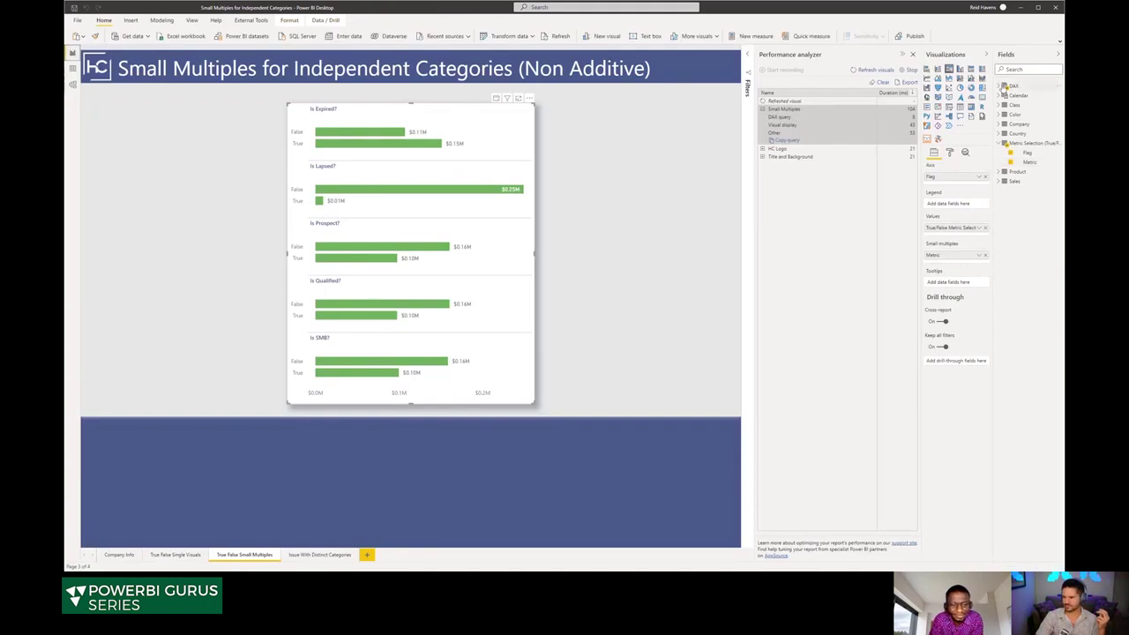
Step: Expand the Metric Selection folder of the DAX table to show its measures
click(1006, 86)
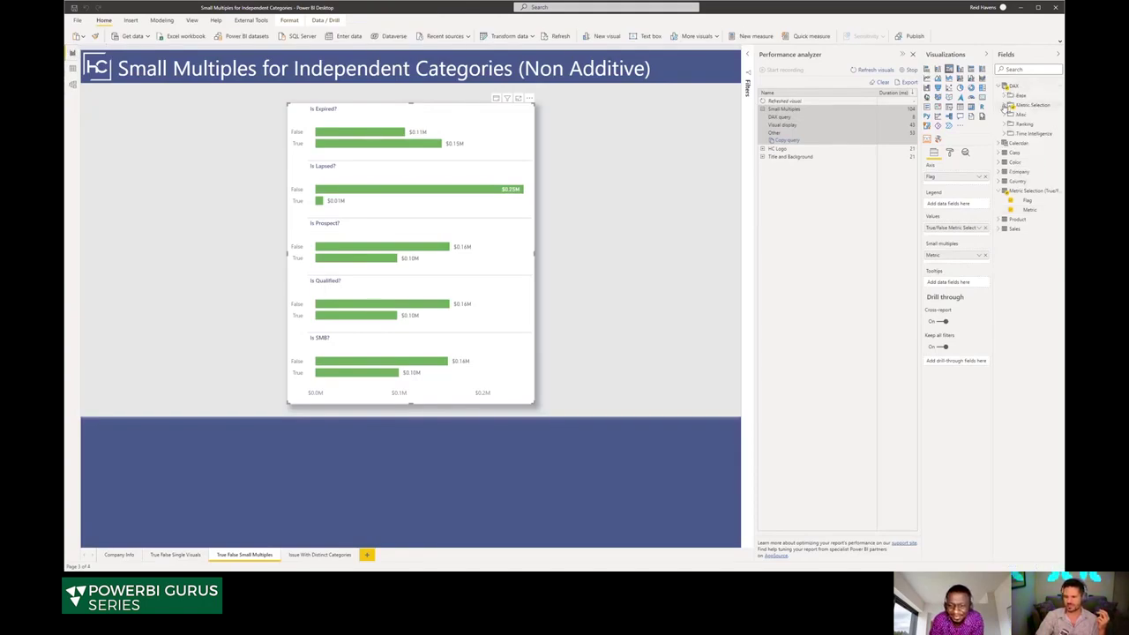
click(1006, 105)
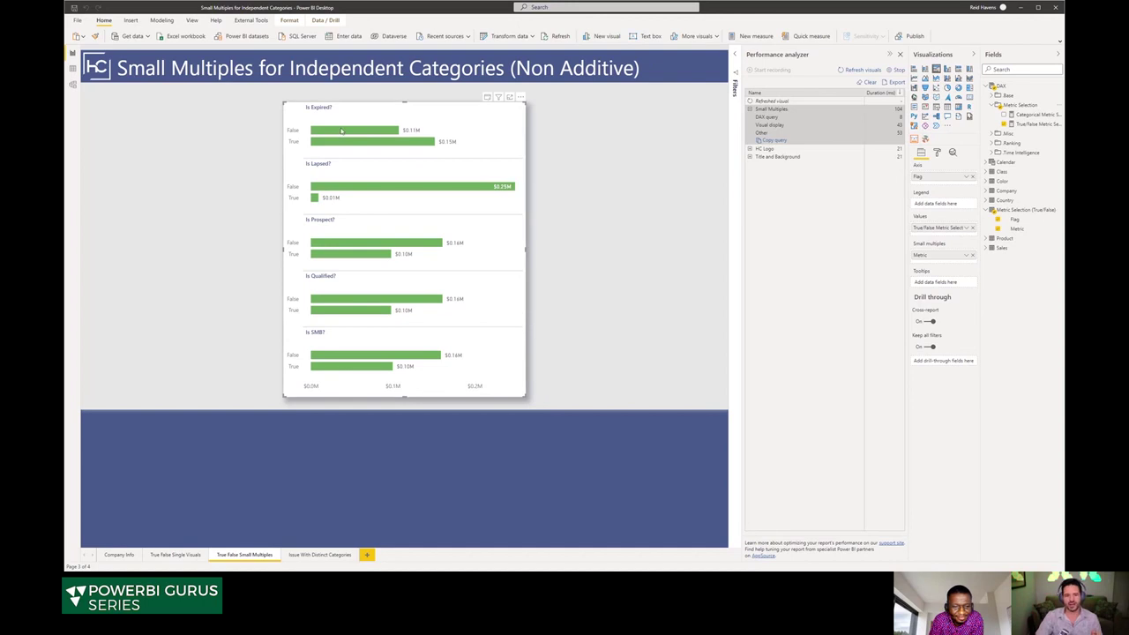
mouse_move(341, 131)
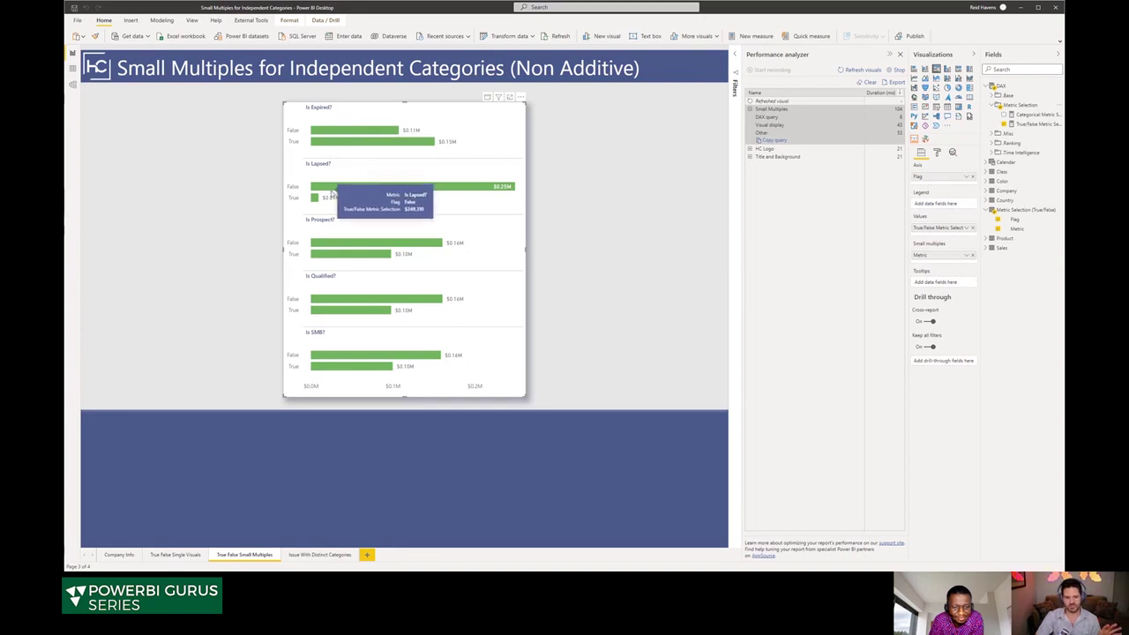
Step: Try the small multiples chart as a table of Flag, Metric and measure values, and undo the conversion
click(948, 108)
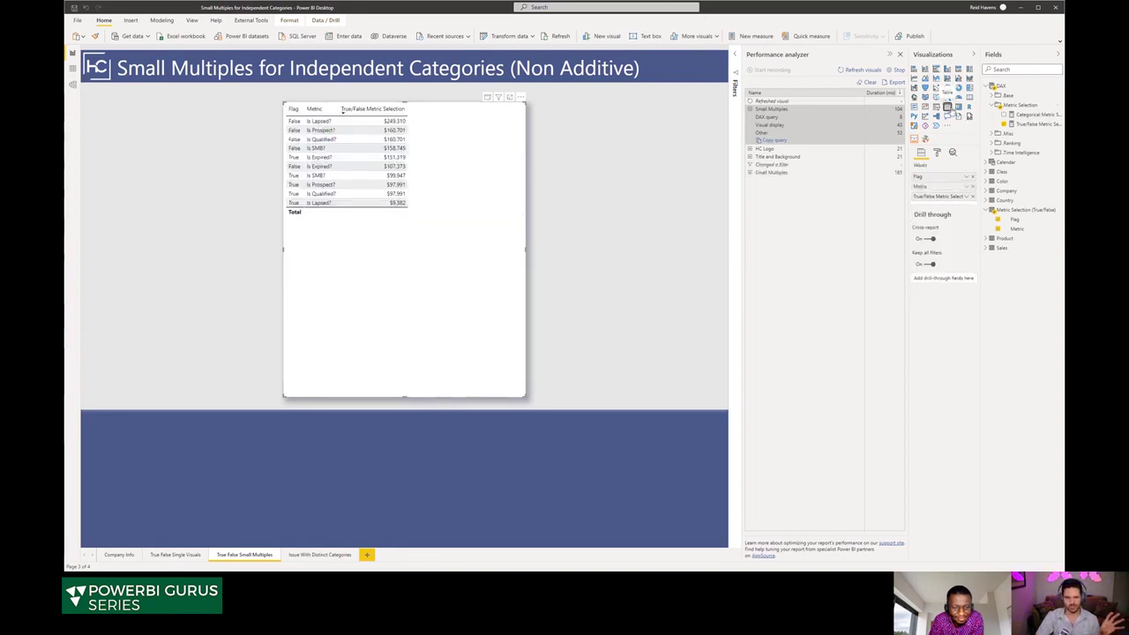
click(404, 124)
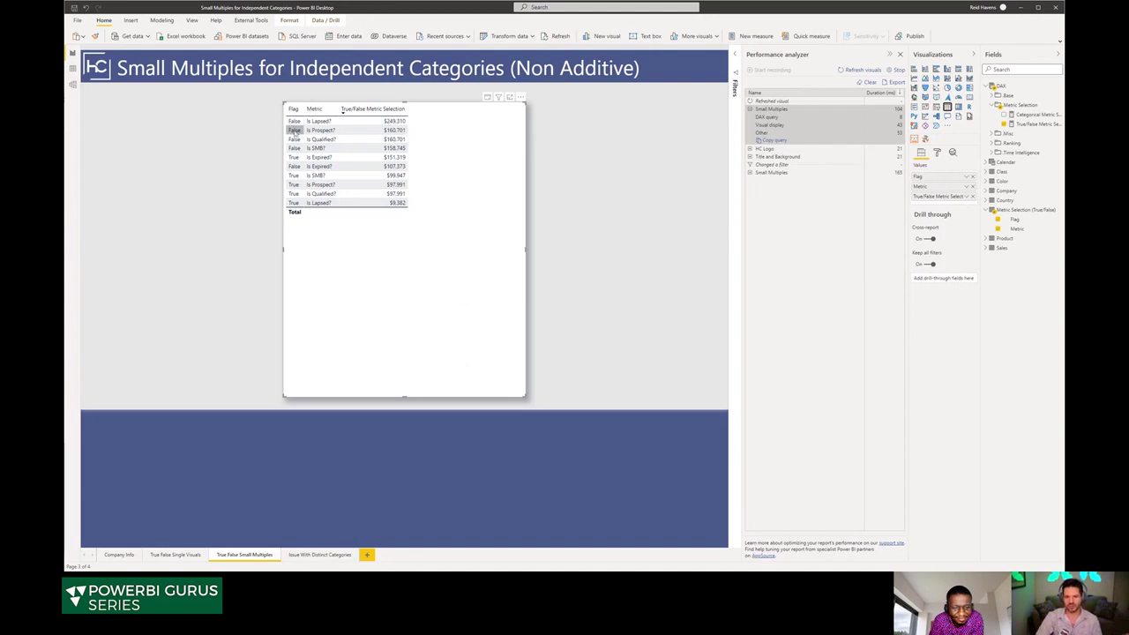
click(86, 8)
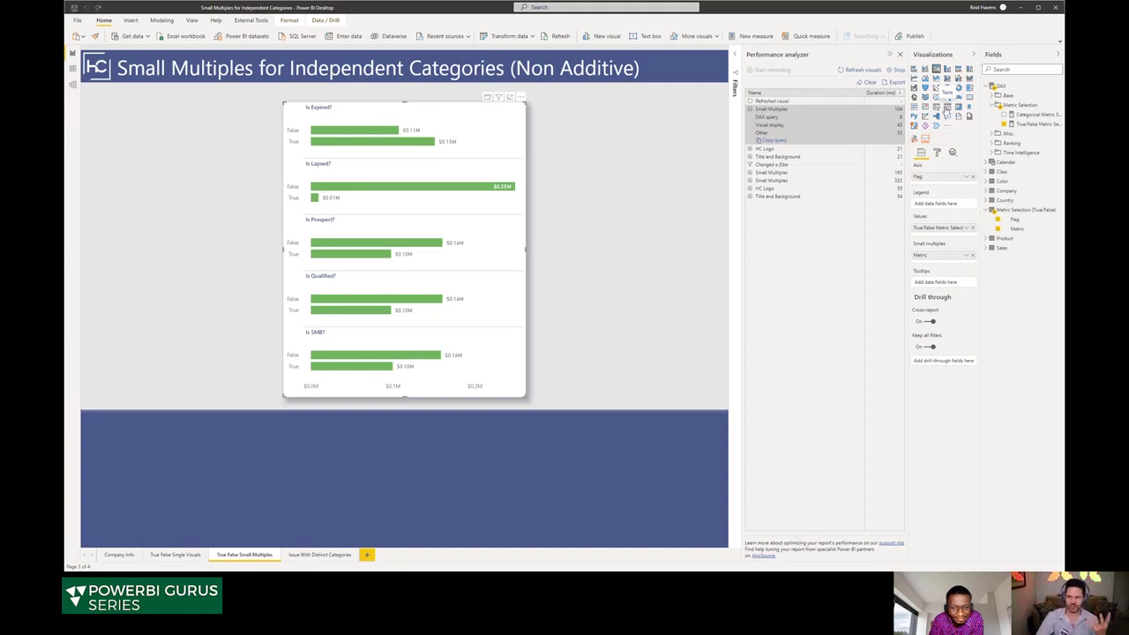
mouse_move(407, 148)
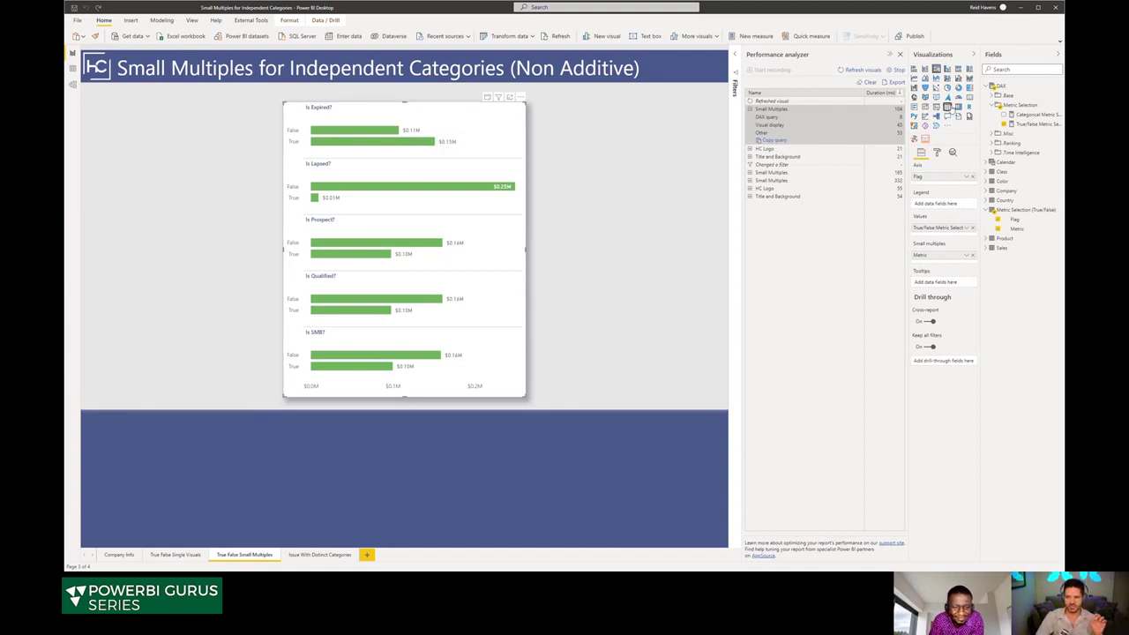
click(947, 107)
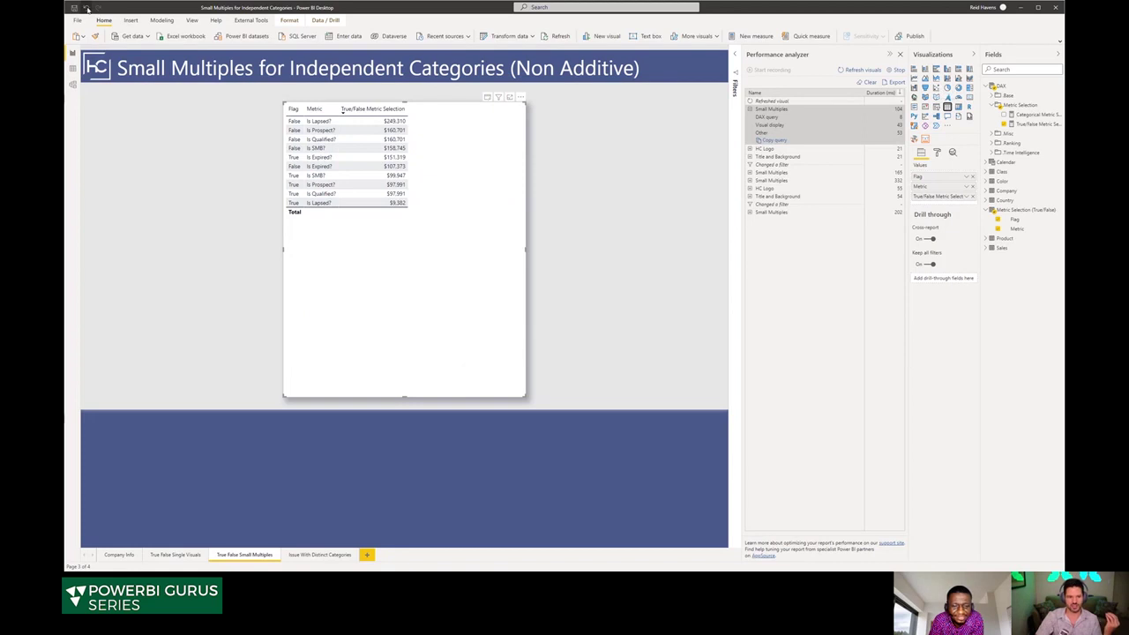
click(87, 8)
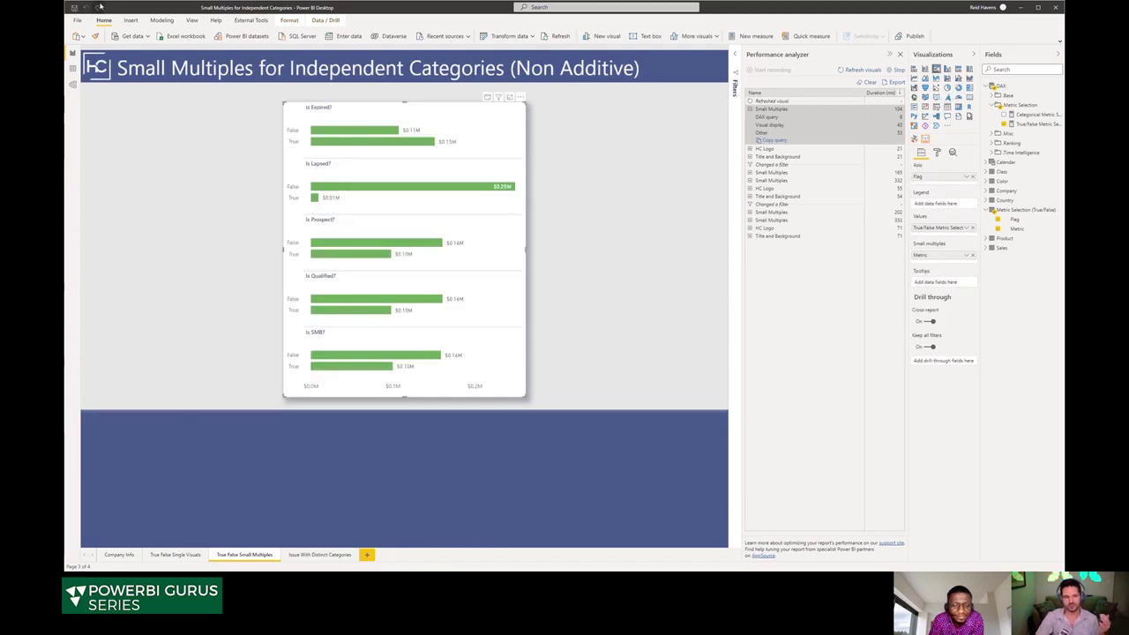
click(98, 9)
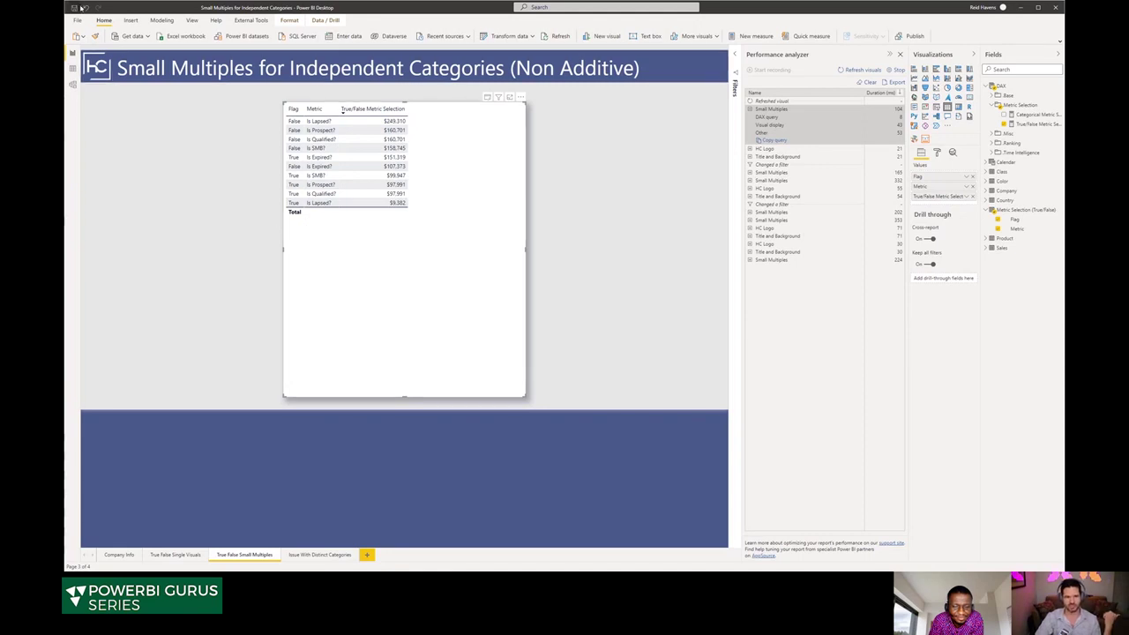
click(85, 9)
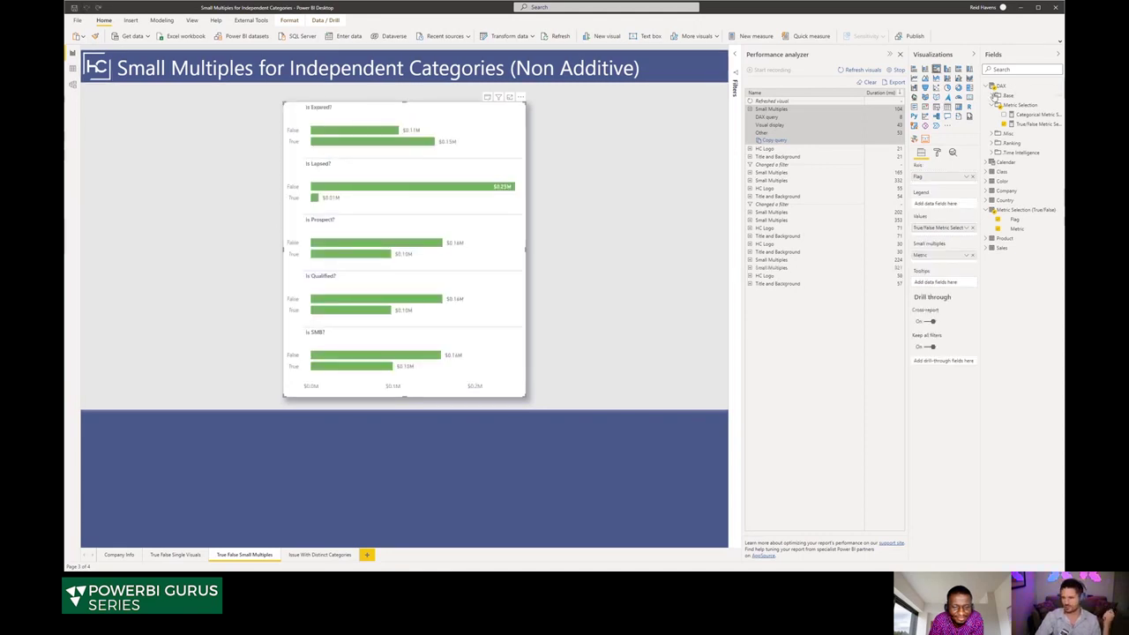
Step: Open the True/False Metric Selection measure's formula, close the Performance analyzer and enlarge the formula text
click(1025, 124)
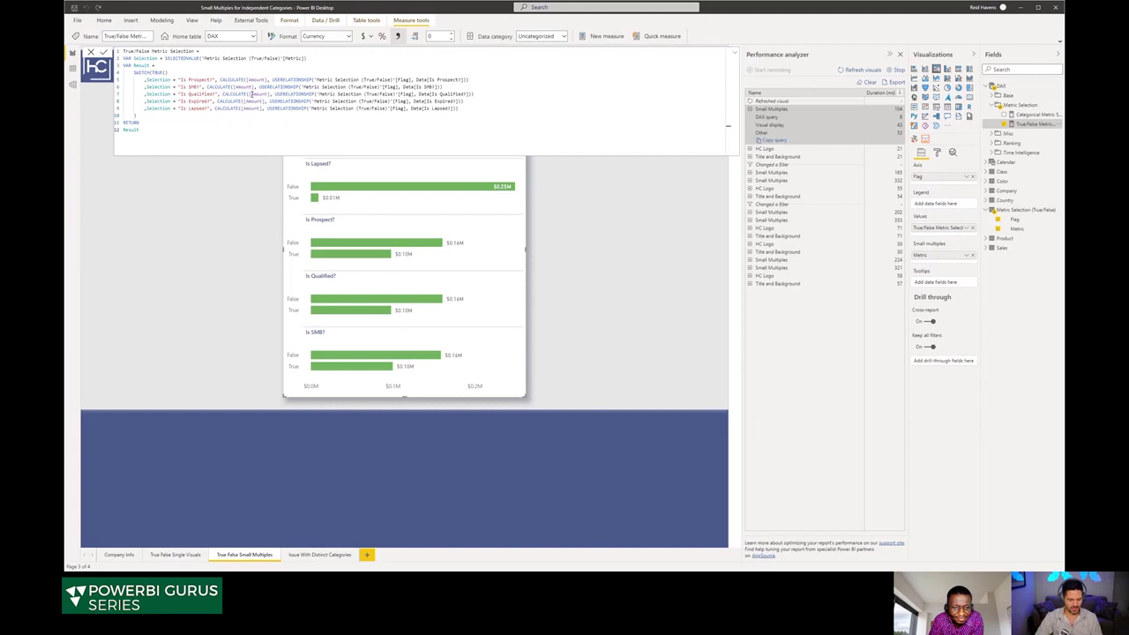
scroll(254, 95, up, 2)
click(900, 54)
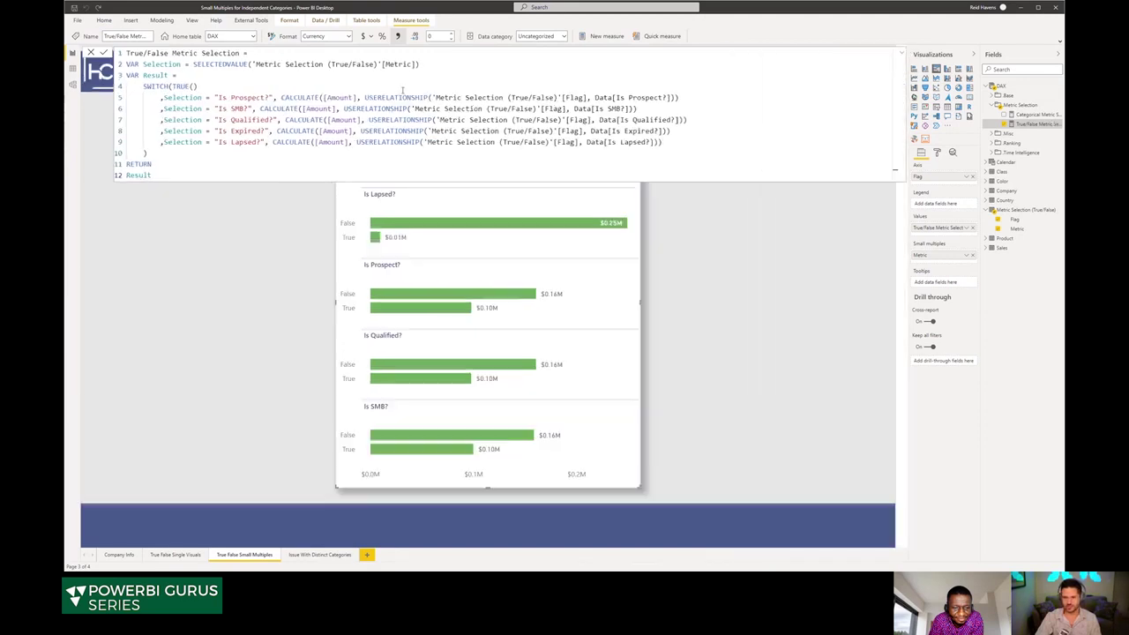
scroll(325, 104, up, 2)
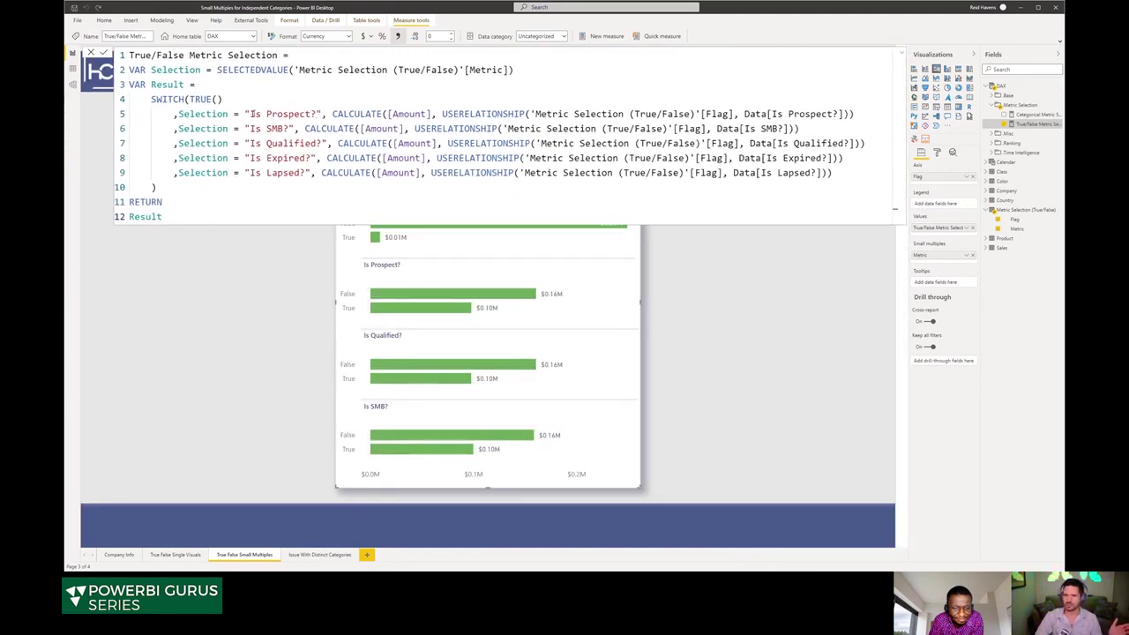
Step: Highlight the "Is Prospect?" condition and its USERELATIONSHIP arguments in the True/False Metric Selection formula, and collapse the formula
drag(245, 113, 323, 113)
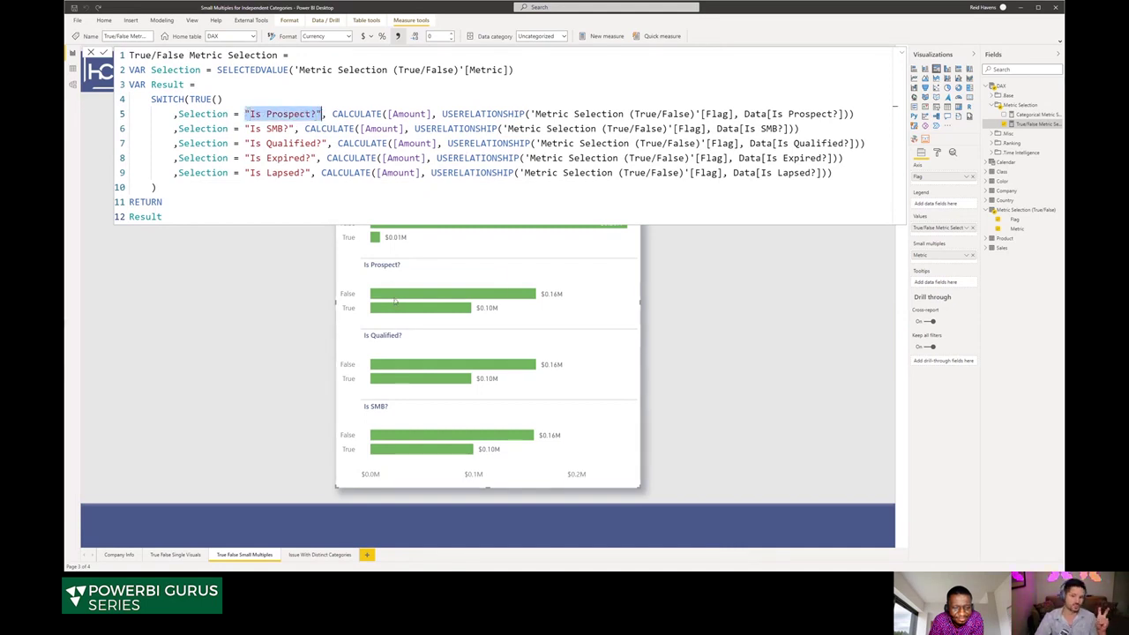
mouse_move(395, 301)
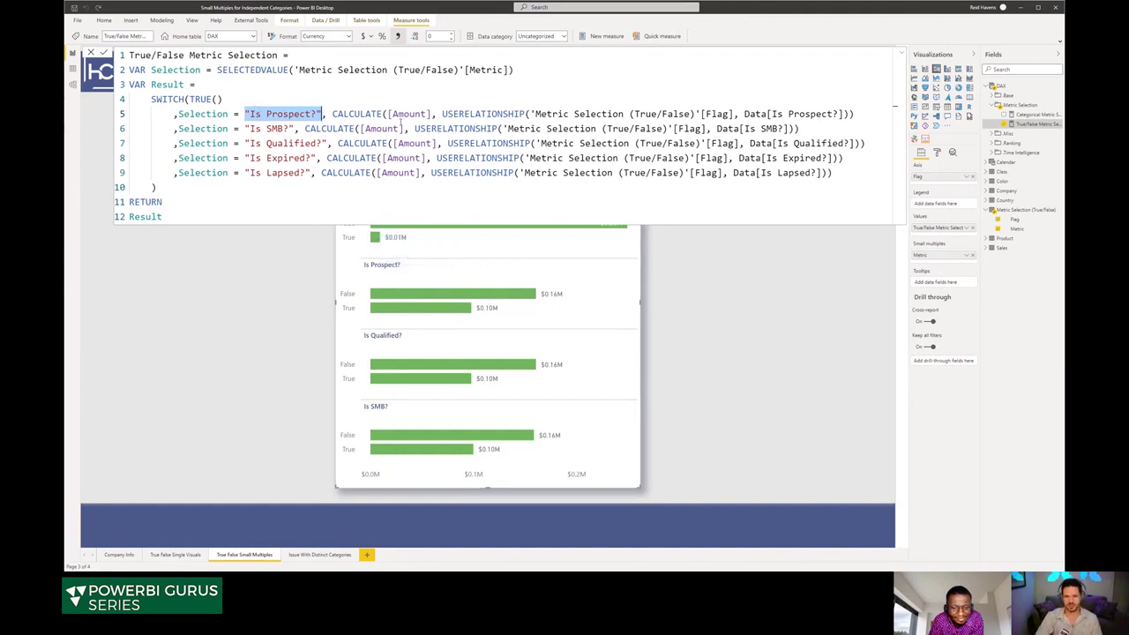
drag(532, 114, 851, 114)
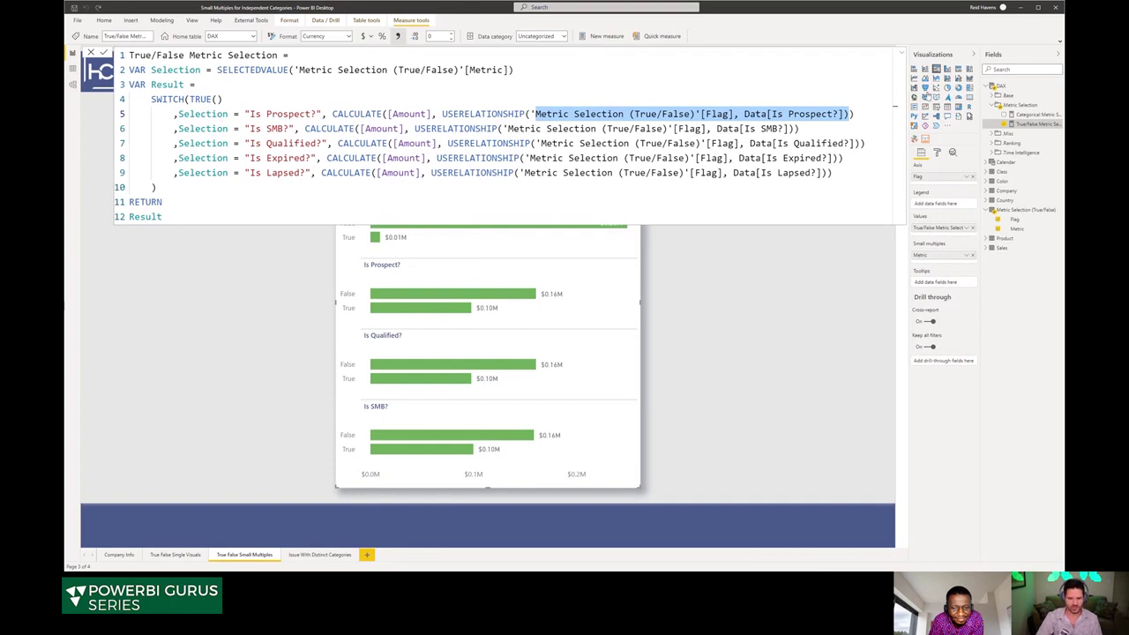
click(901, 55)
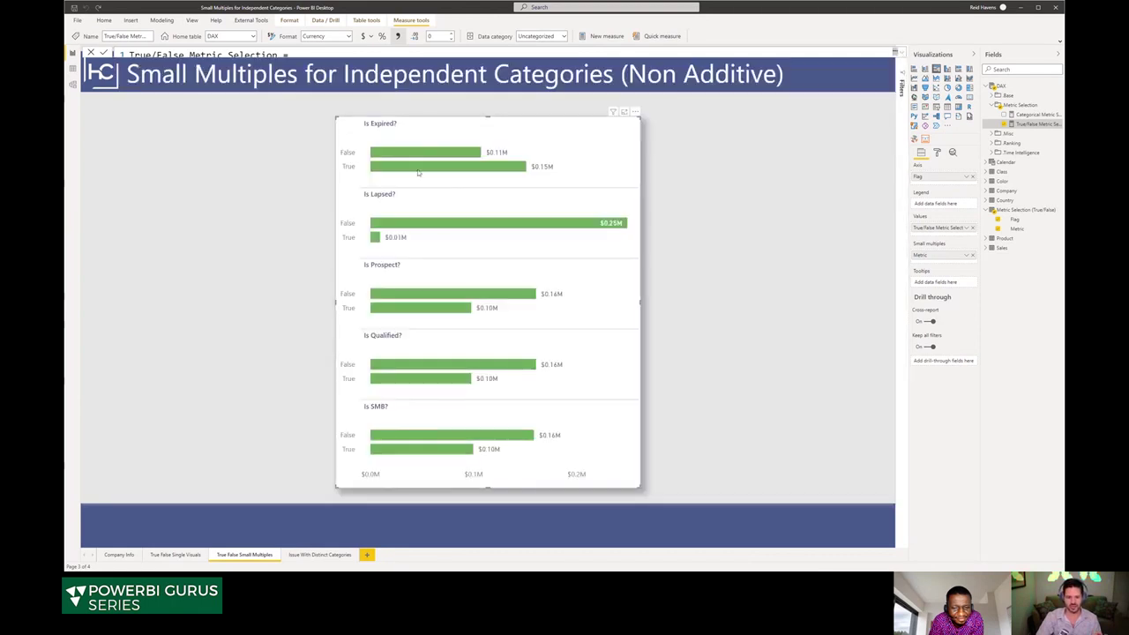
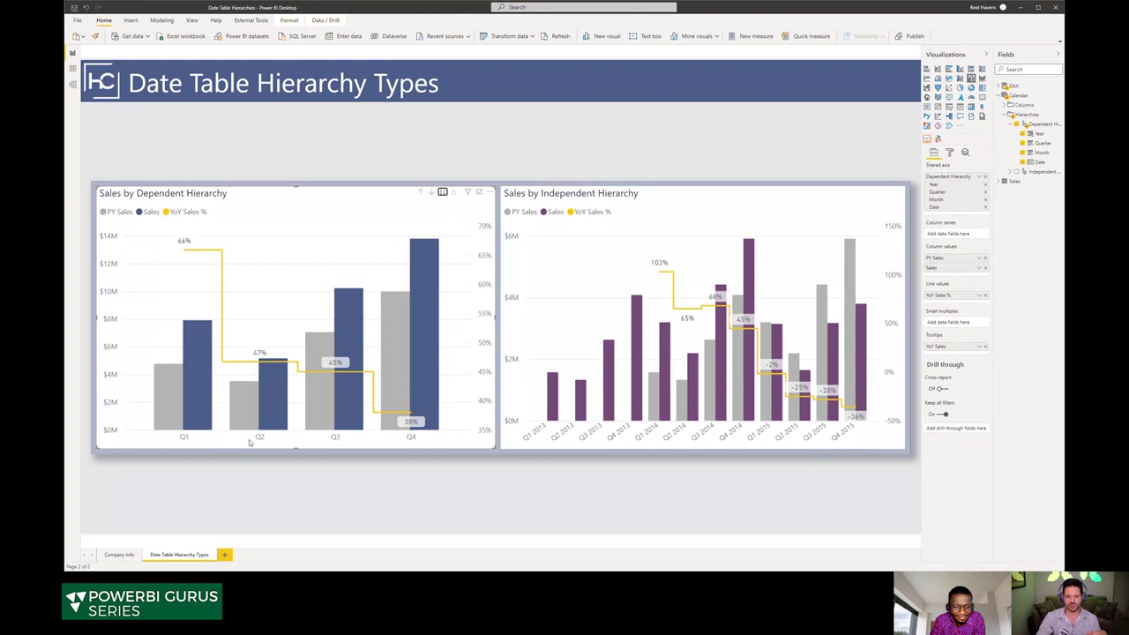
Step: Compare the year and combined-quarter levels of the Sales by Dependent Hierarchy chart, ending on the year level
mouse_move(312, 401)
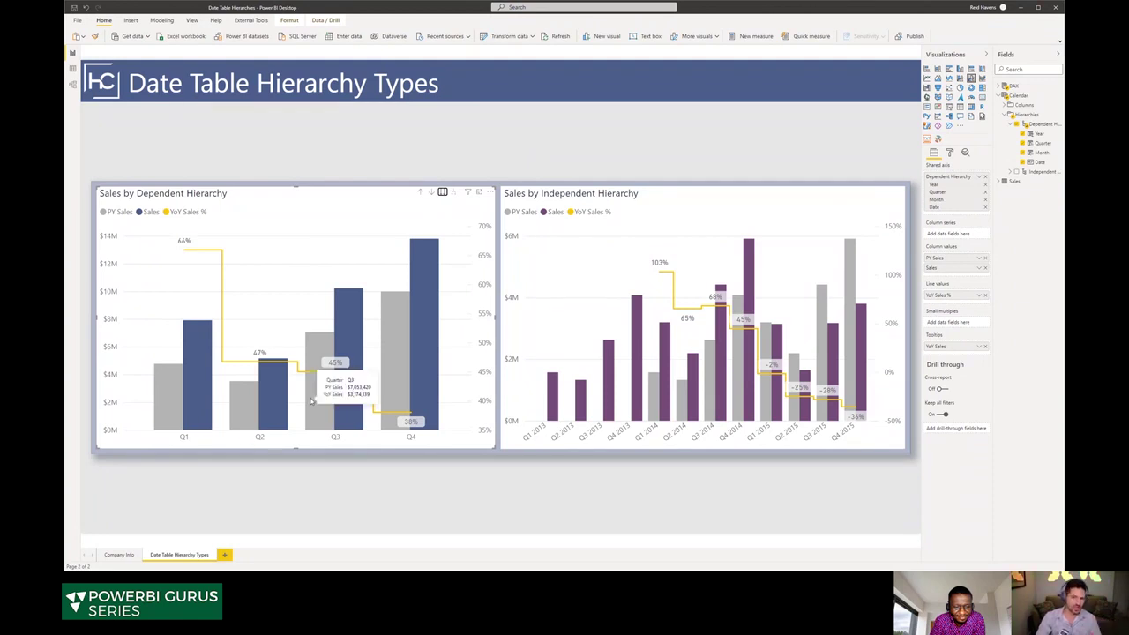
click(423, 196)
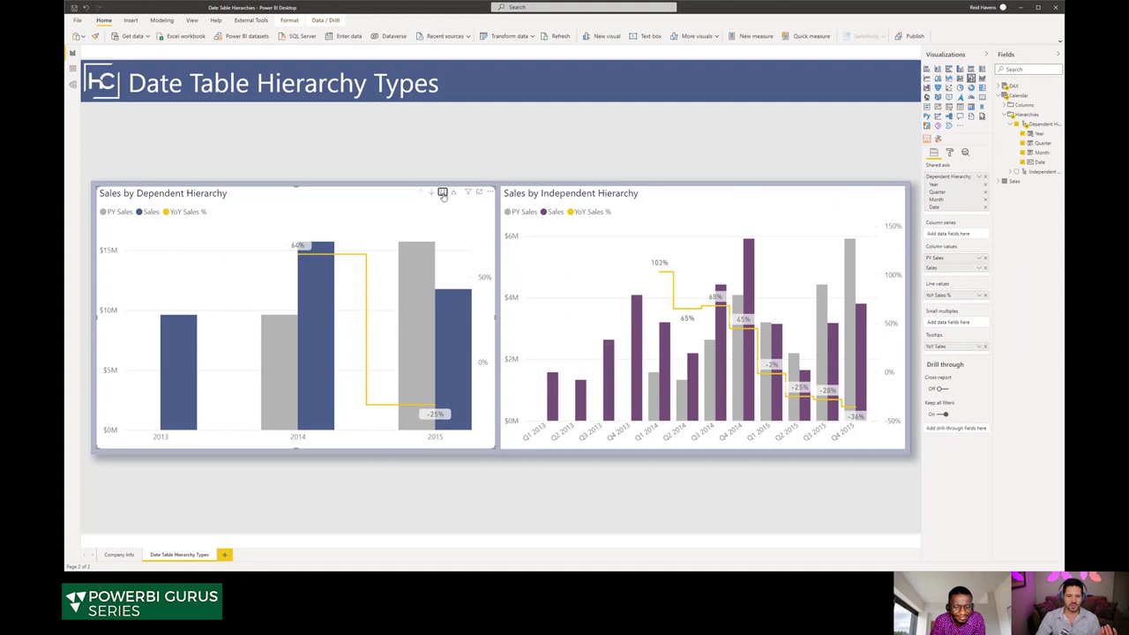
click(441, 191)
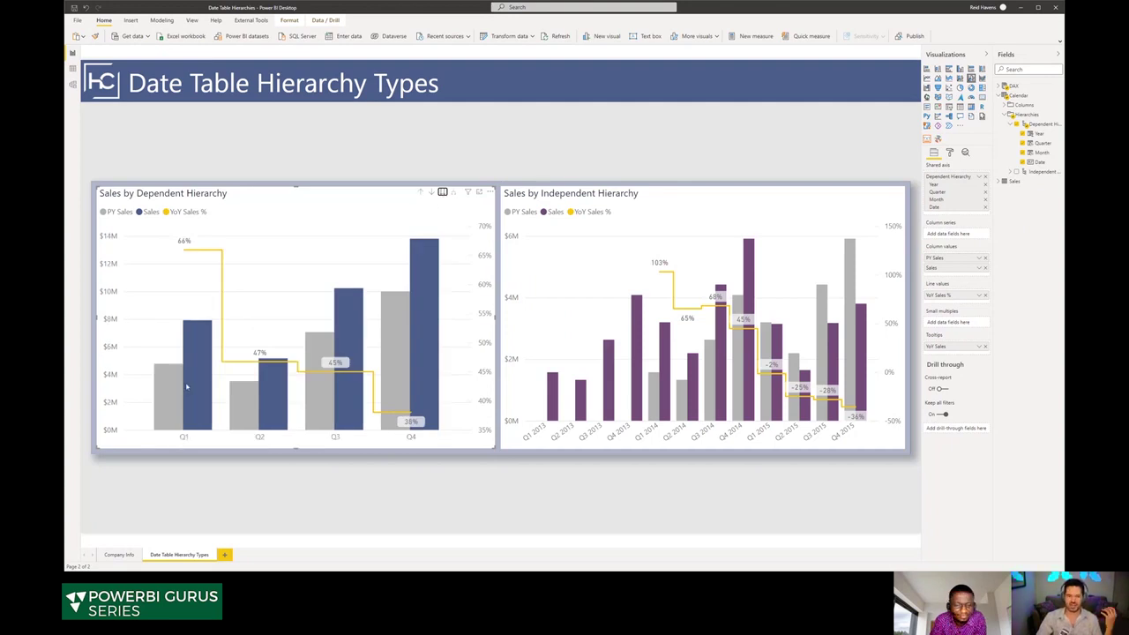
mouse_move(187, 385)
click(423, 192)
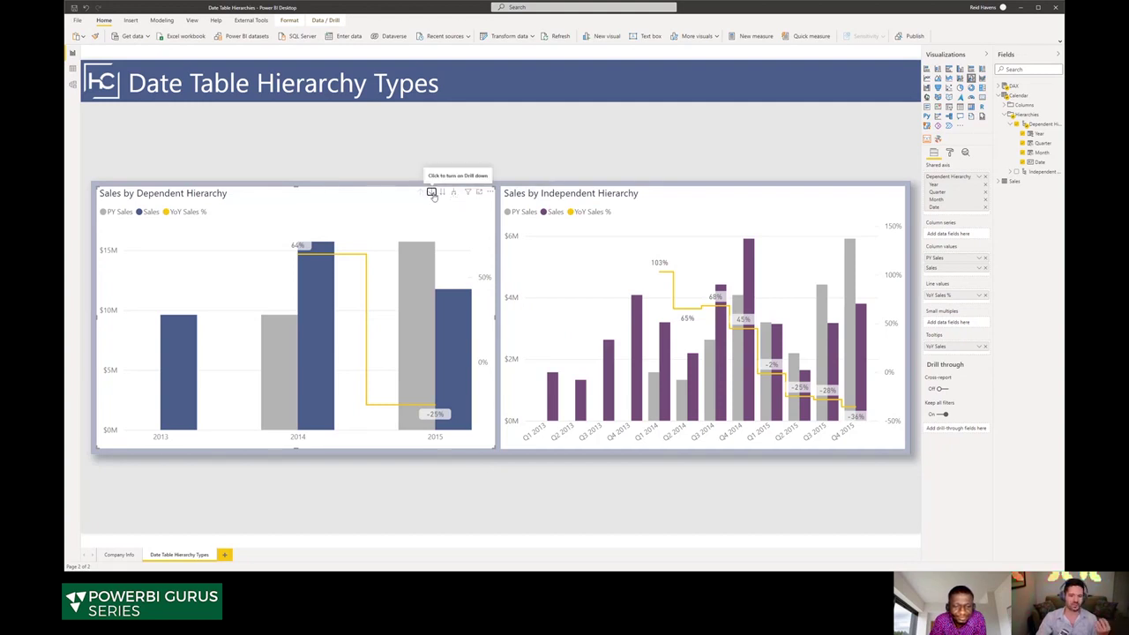
Step: Drill into 2014 in the Sales by Dependent Hierarchy chart to view its quarters, and drill back up to all years
click(431, 193)
click(299, 357)
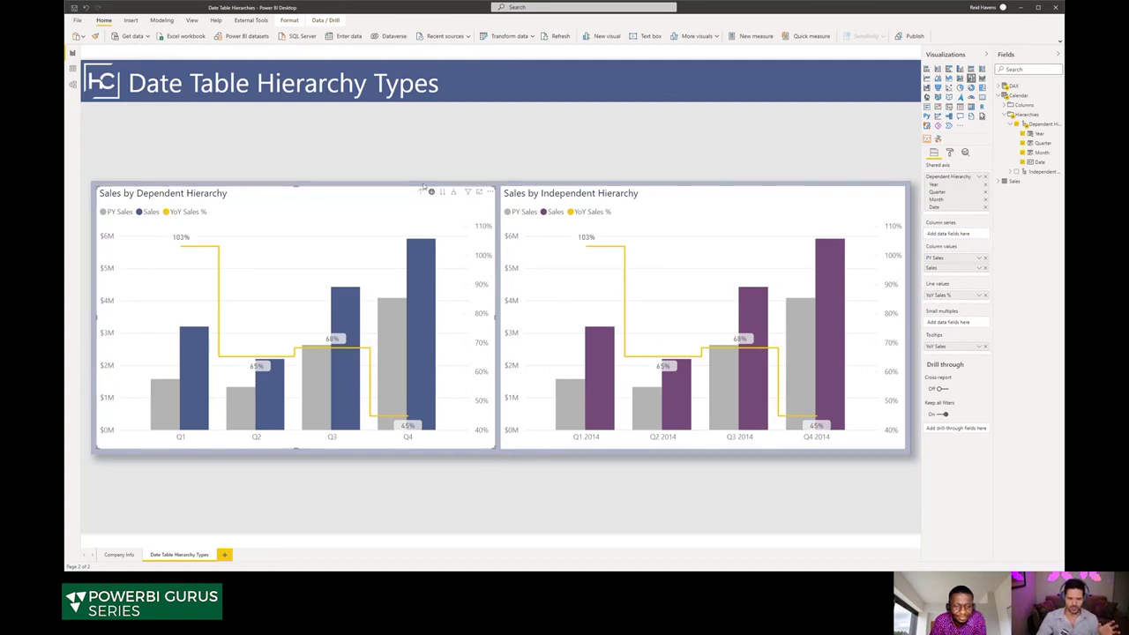
click(422, 191)
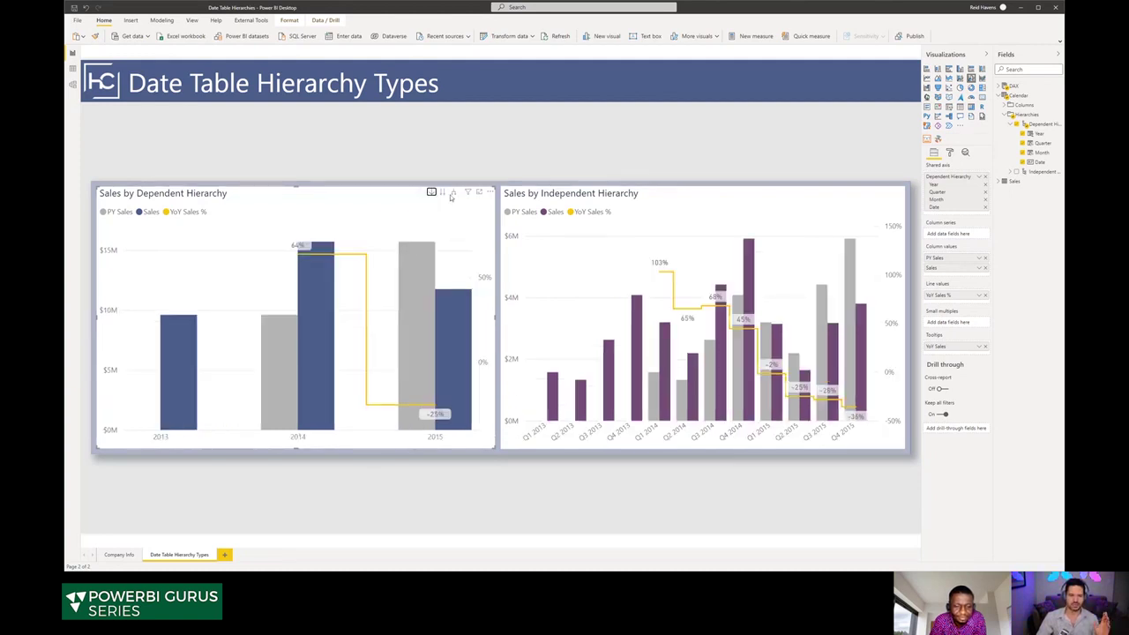
Step: Contrast the dependent chart expanded to year and quarter with its next-level quarter view, inspect Q3's details, and return to years
click(453, 191)
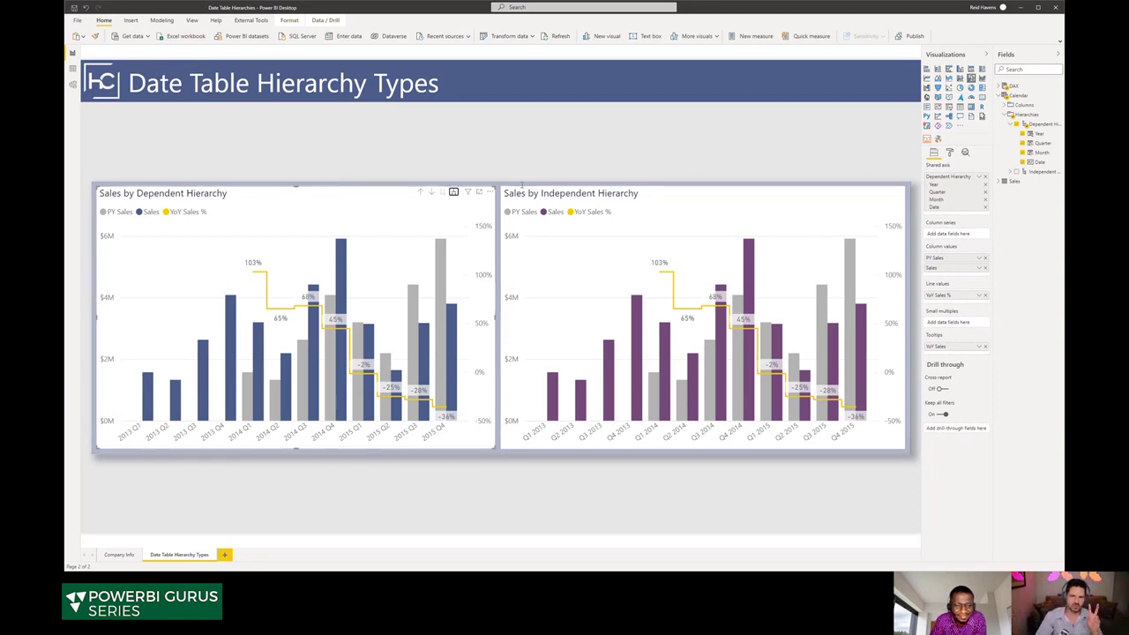
click(421, 191)
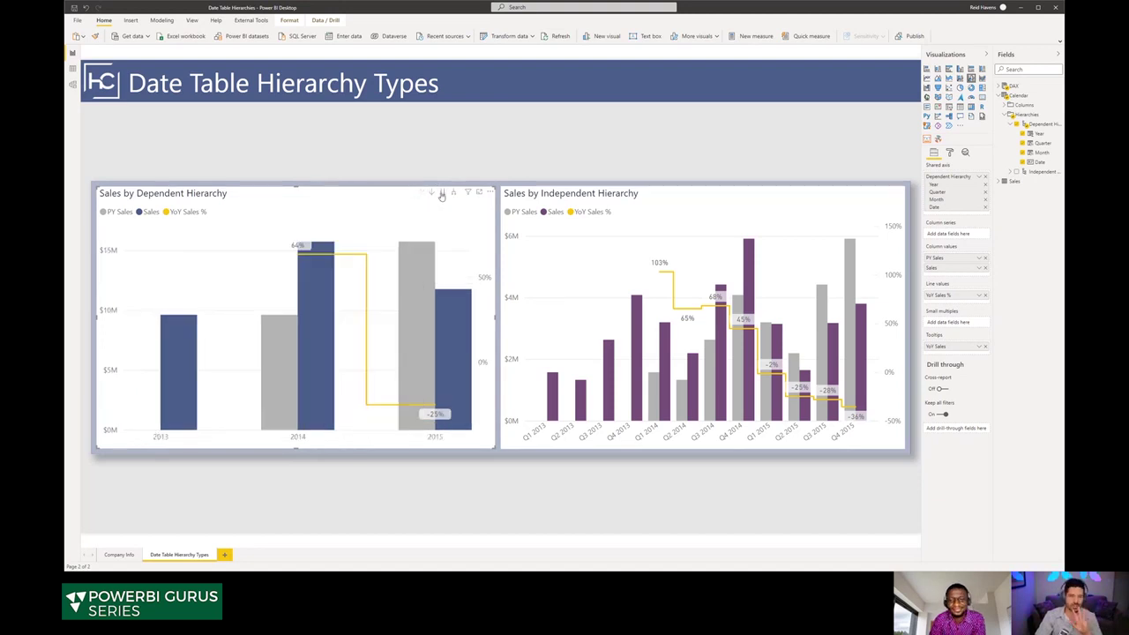
click(442, 193)
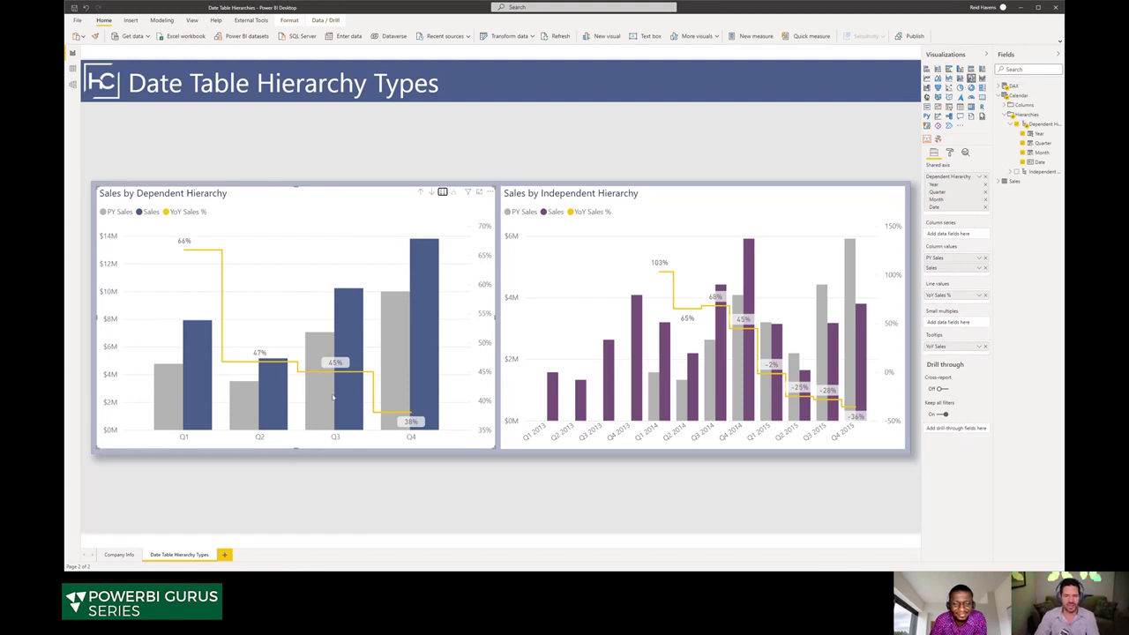
mouse_move(335, 395)
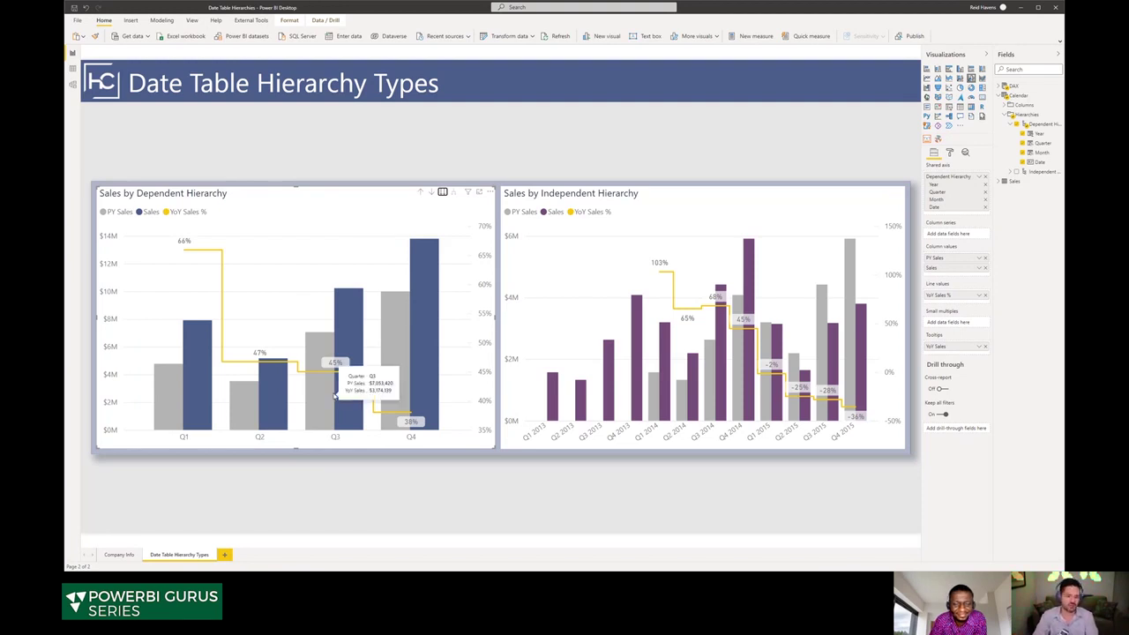
click(420, 193)
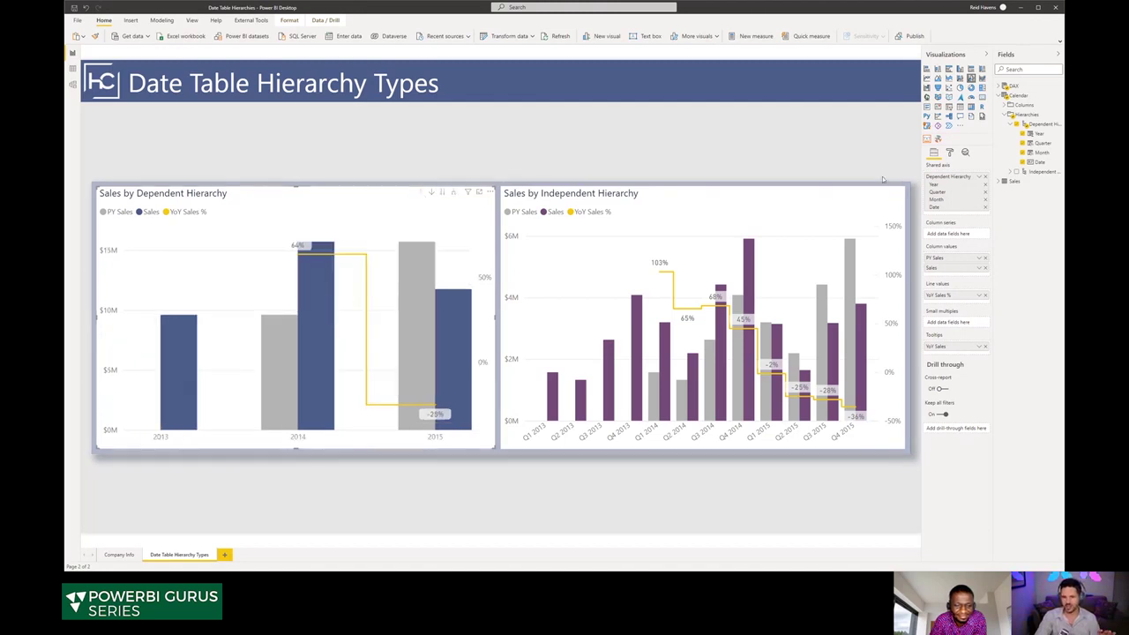
Step: Open the dependent chart's visual header format settings and examine its drill and next-level icon options
click(949, 152)
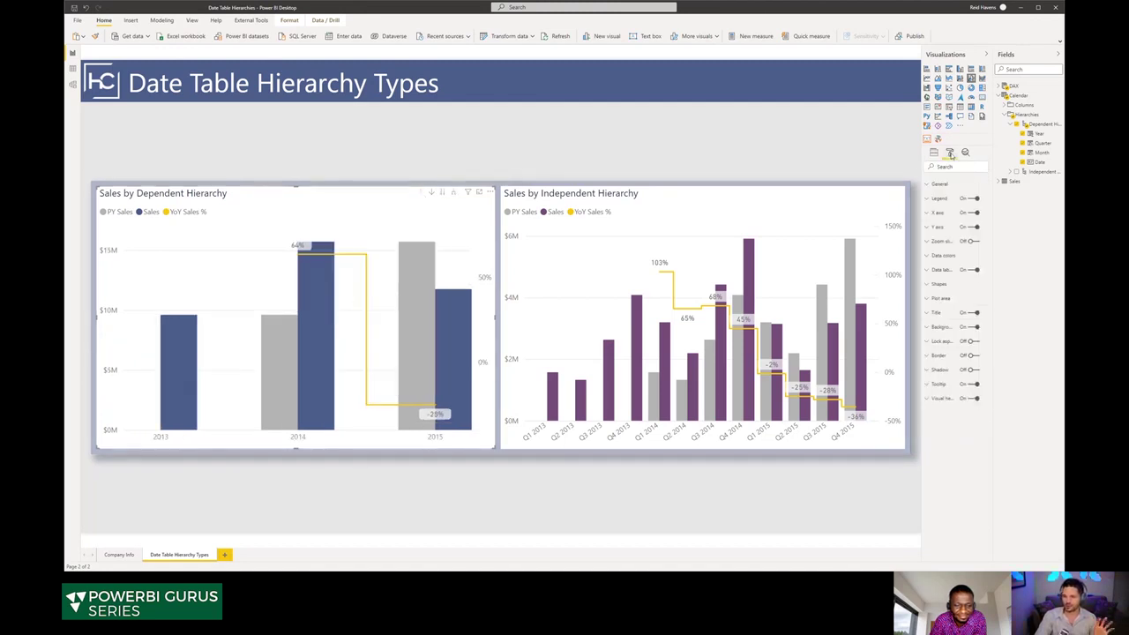
click(944, 398)
scroll(950, 361, down, 5)
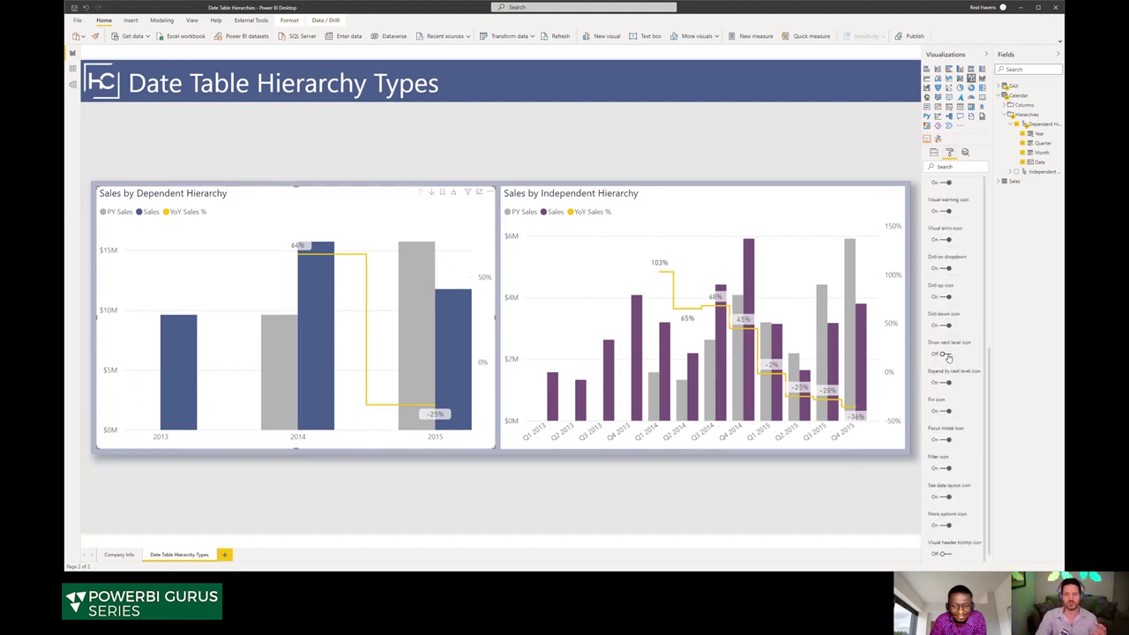
Step: Go down the dependent chart's hierarchy to months combined across years, and drill back up to the year level
click(441, 194)
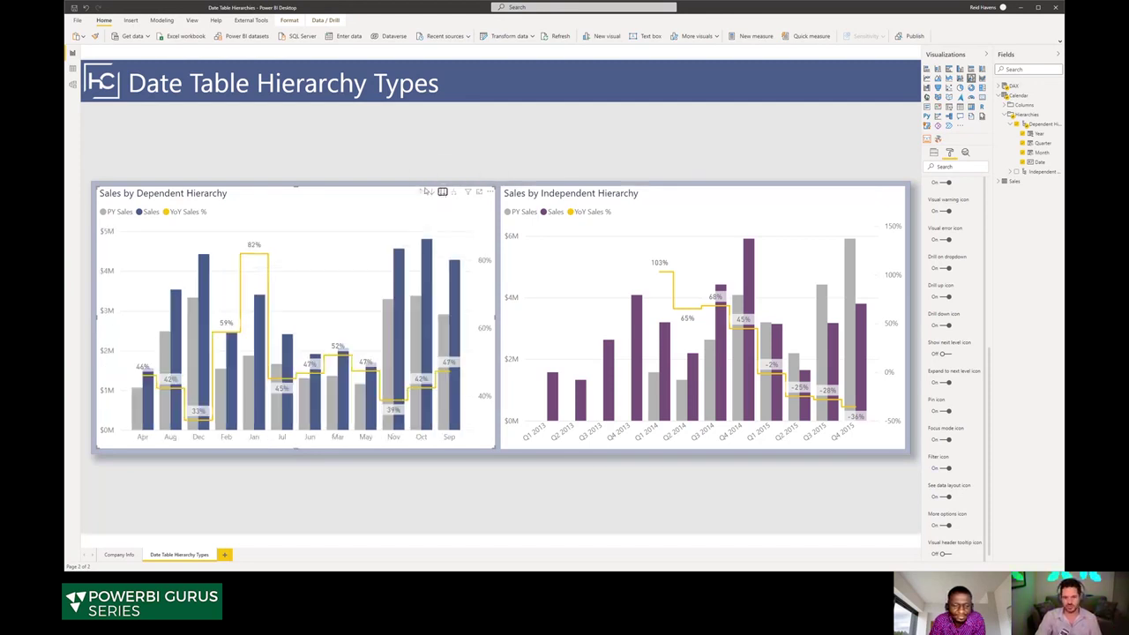
click(420, 192)
click(420, 192)
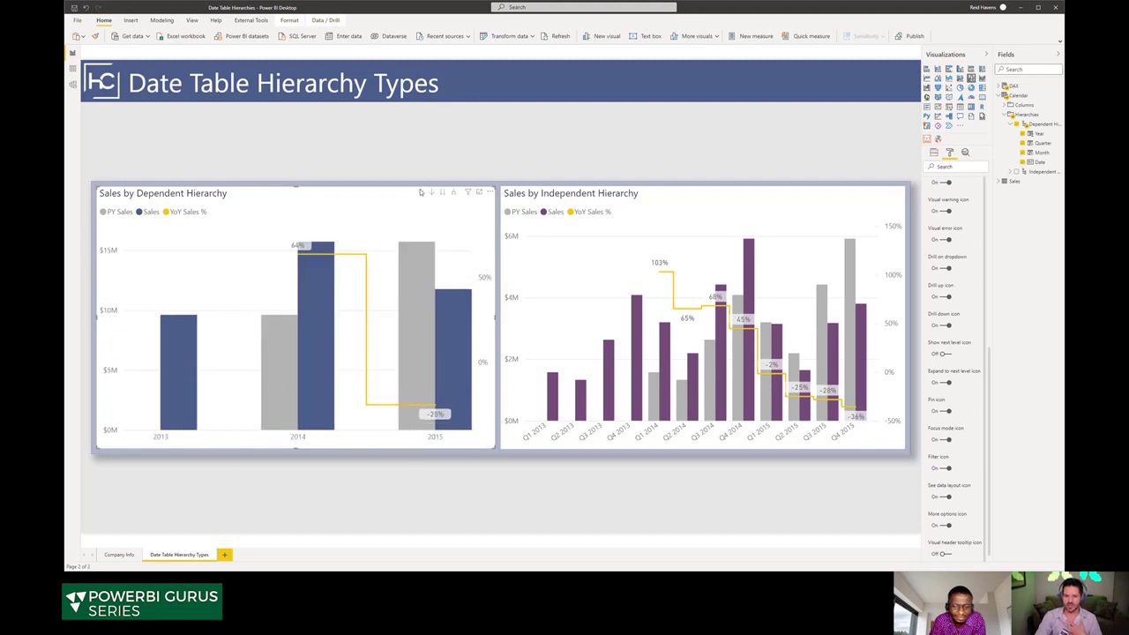
Step: Select the Sales by Independent Hierarchy chart, expand Independent Hierarchy in the Calendar table and widen the field list
click(548, 201)
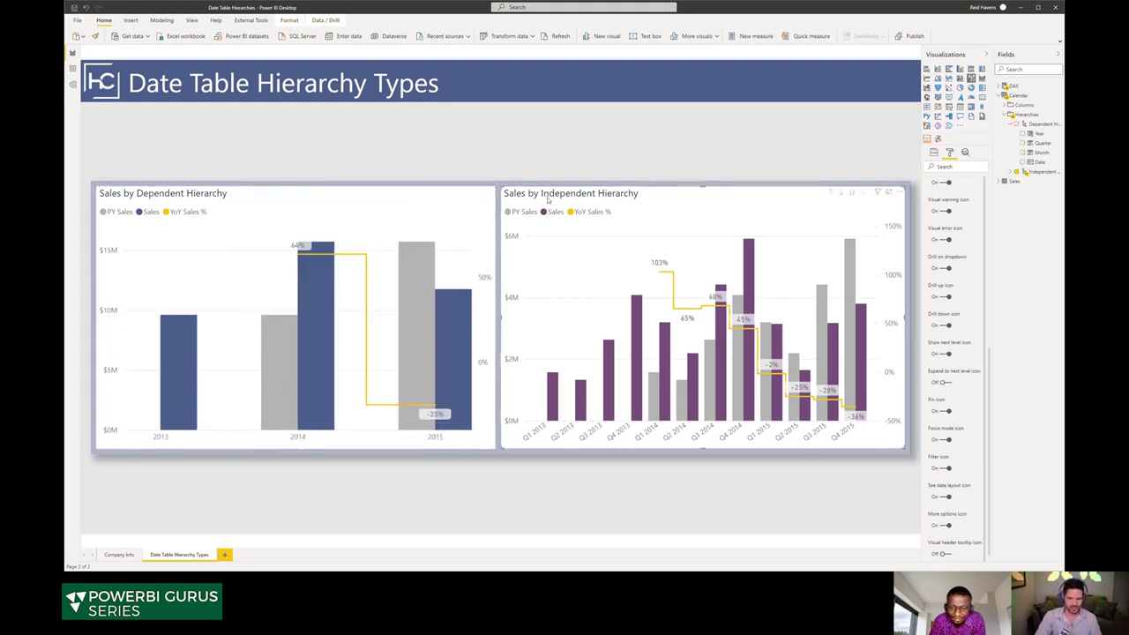
click(1011, 173)
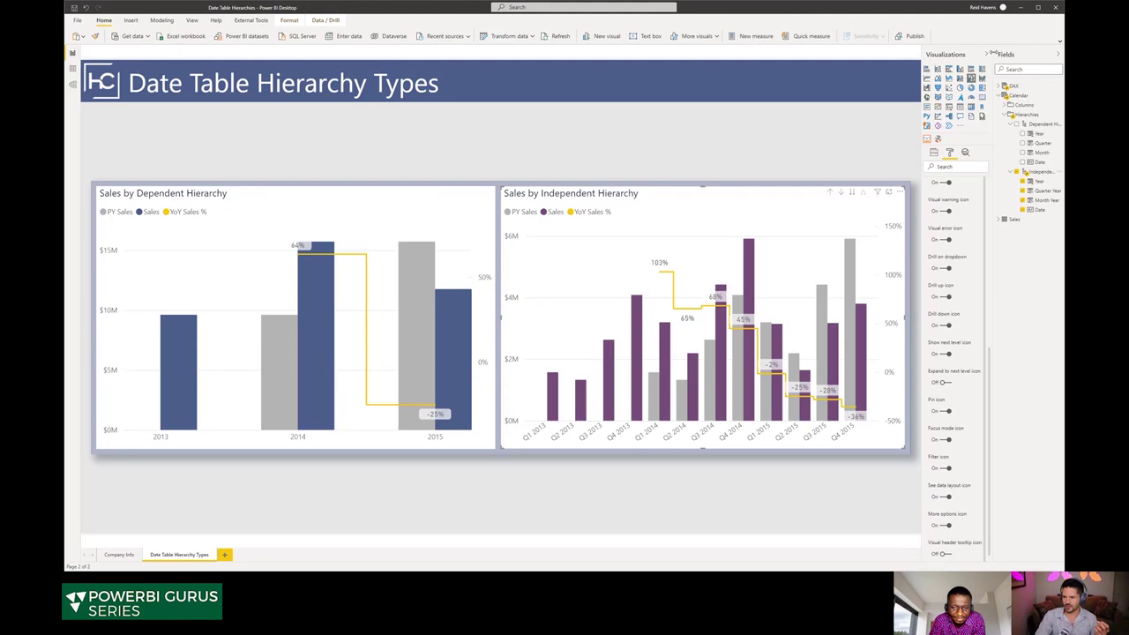
drag(992, 53, 968, 54)
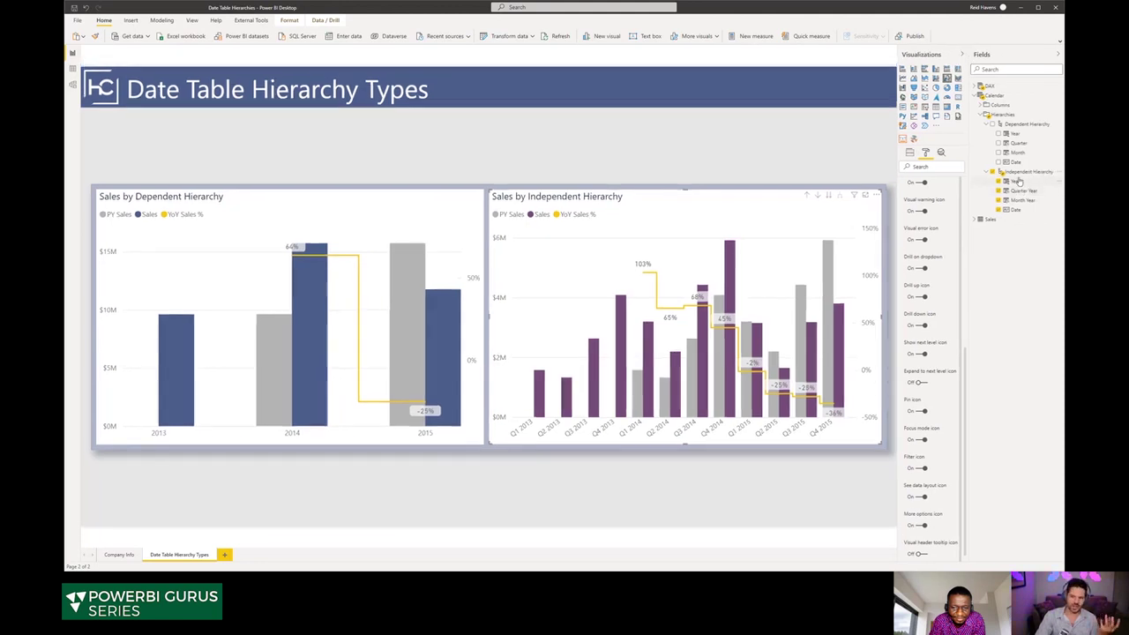
Step: Review the formulas of the Year, Quarter Year and Month Year columns, highlighting 'Calendar'[Year] in the Quarter Year formula at enlarged text size
click(1016, 180)
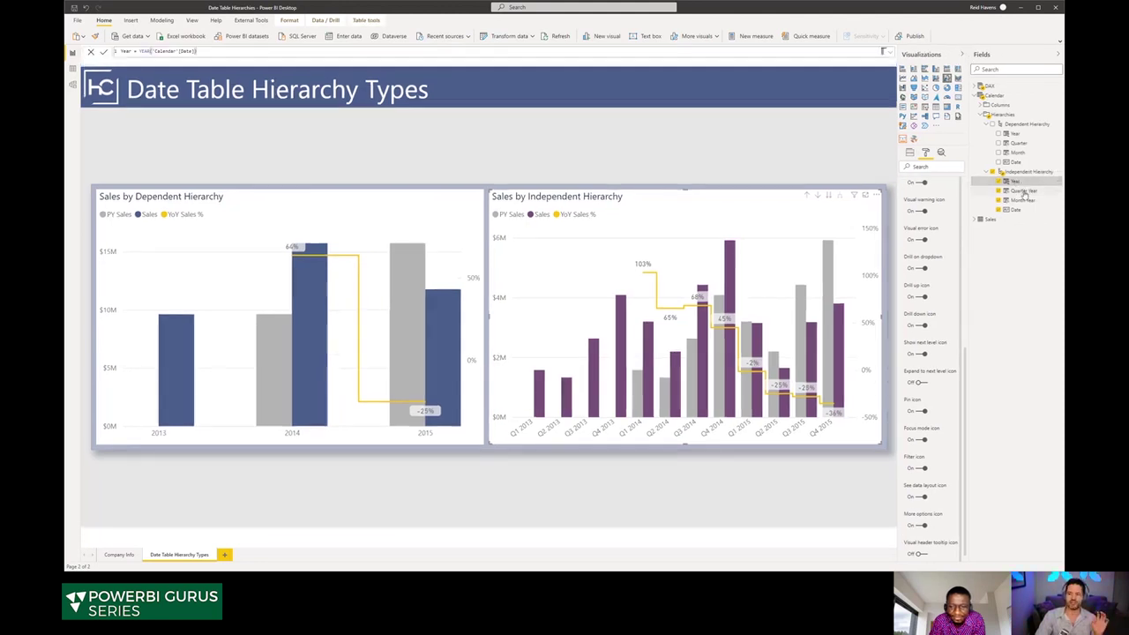
click(1021, 191)
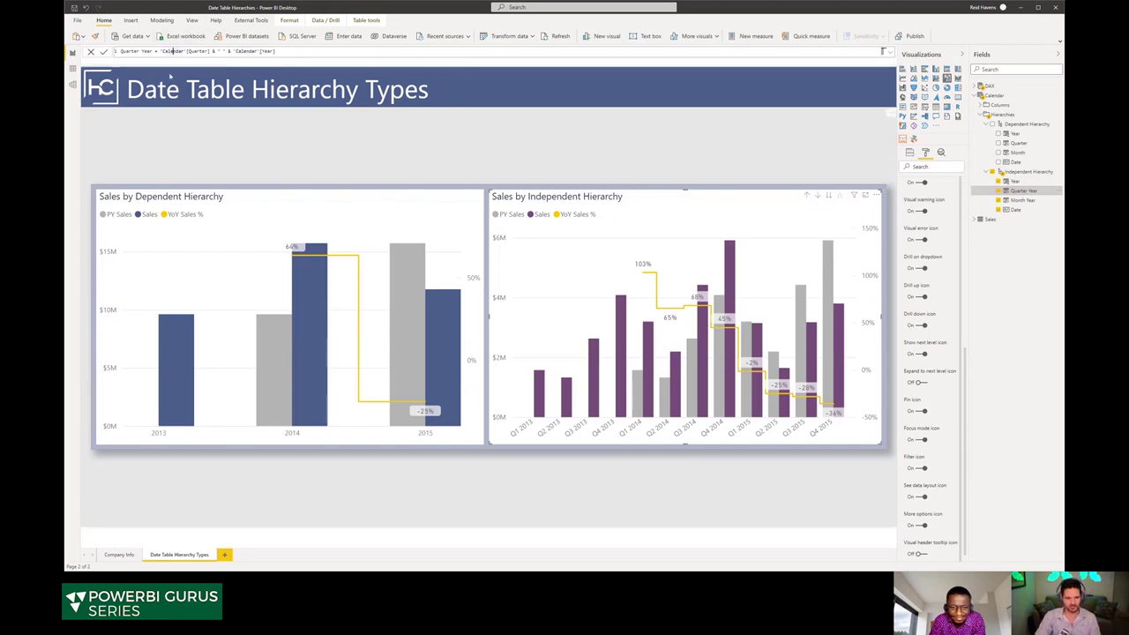
scroll(307, 53, up, 3)
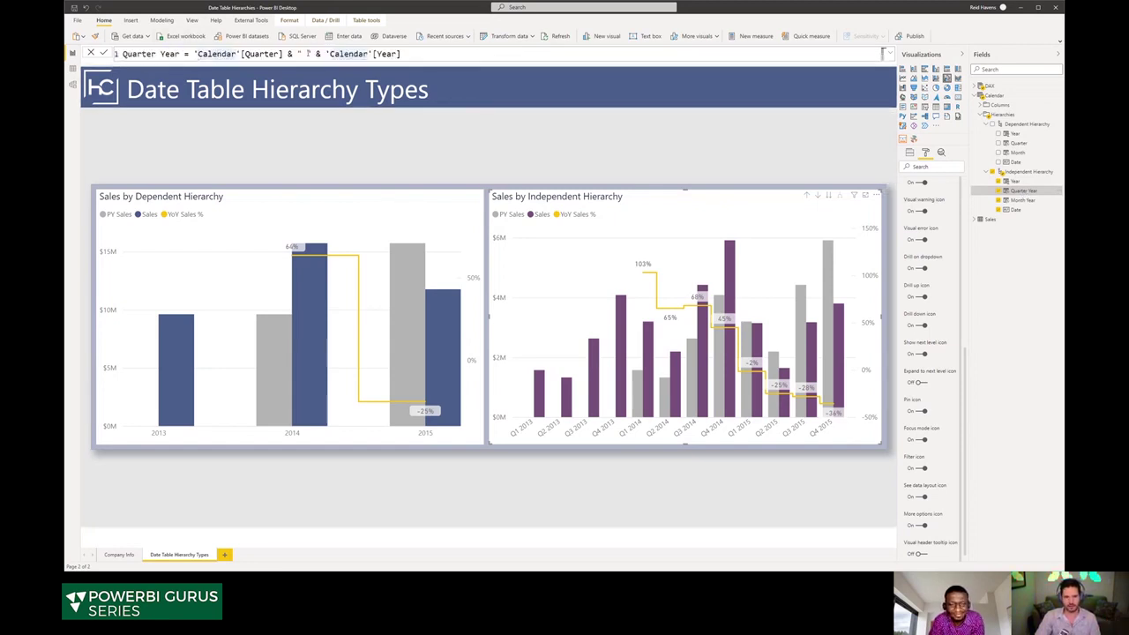
drag(326, 54, 443, 57)
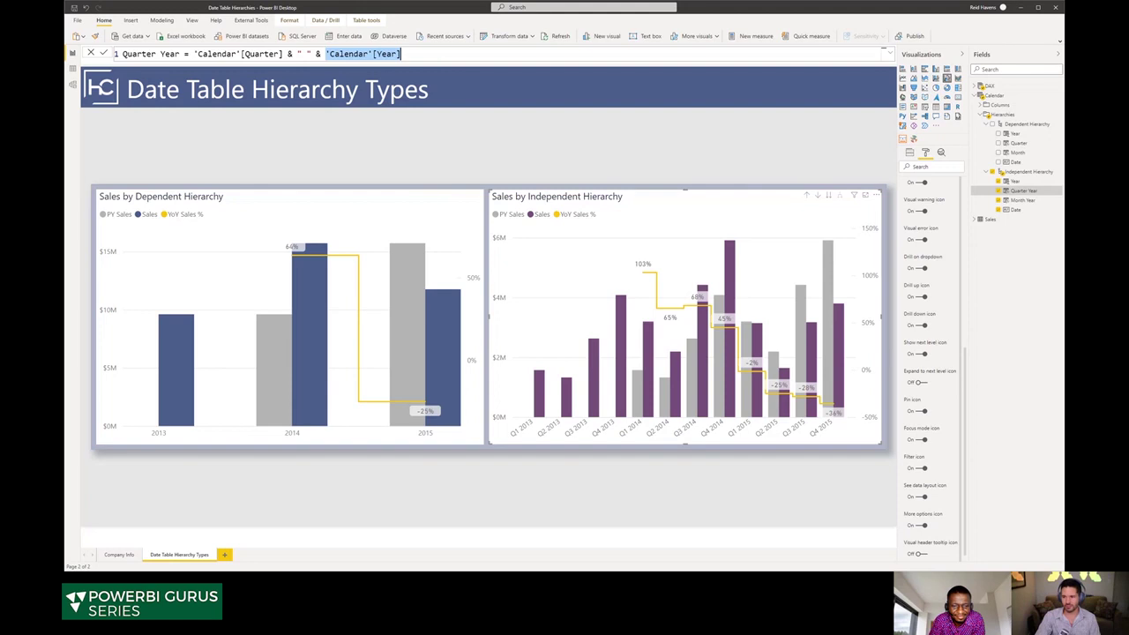
click(1023, 200)
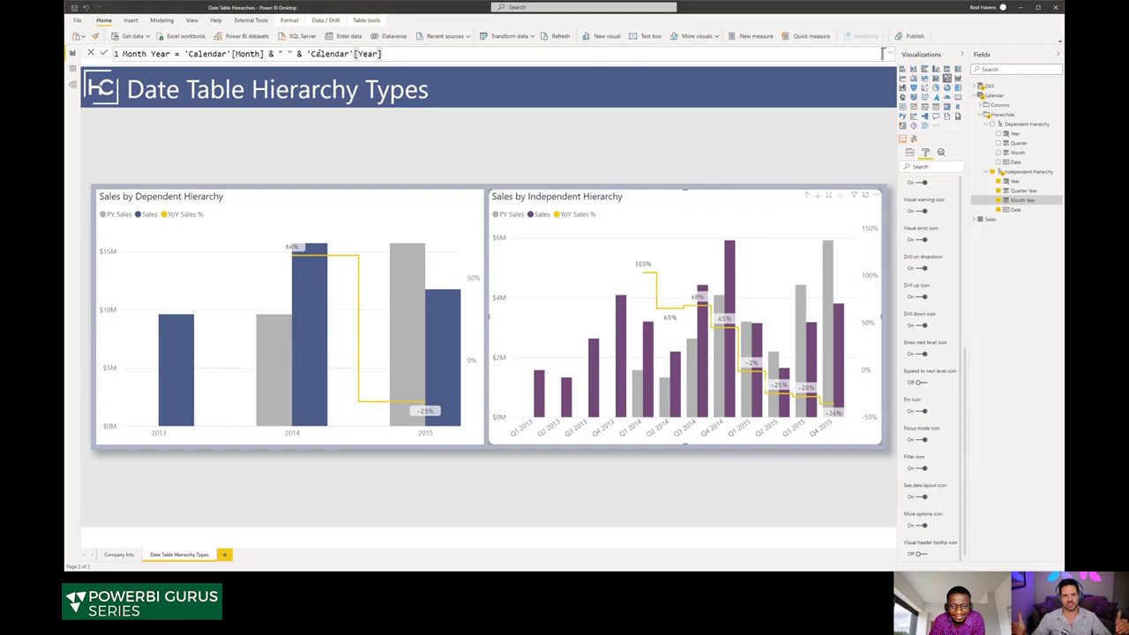
Step: Try the independent chart at the Month Year and Year levels, and undo the last changes
click(828, 196)
click(806, 194)
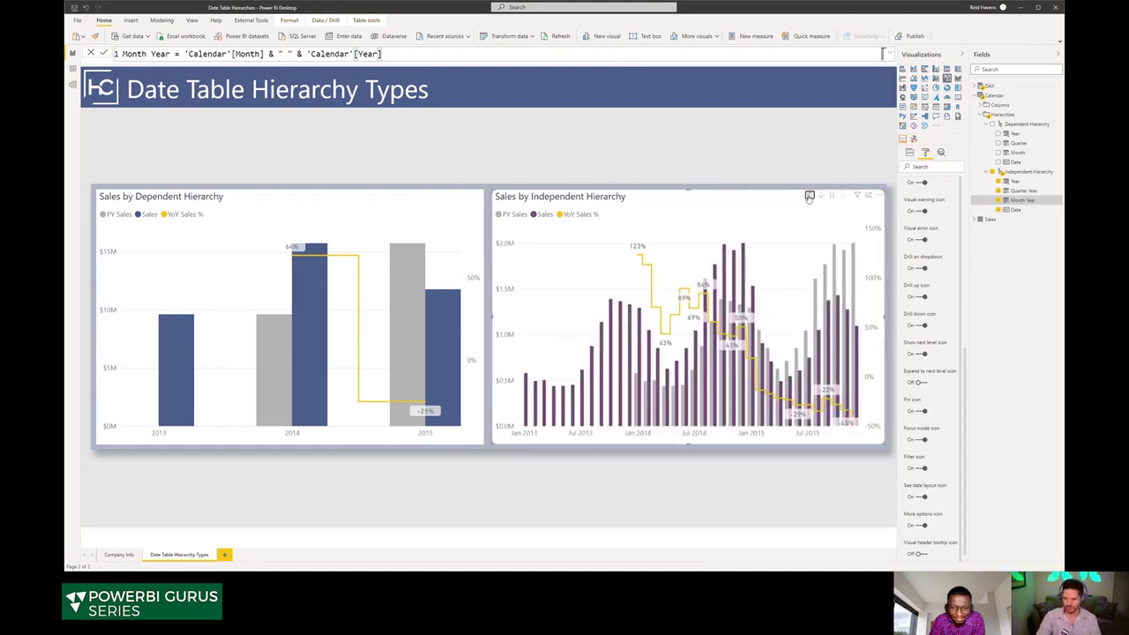
click(807, 194)
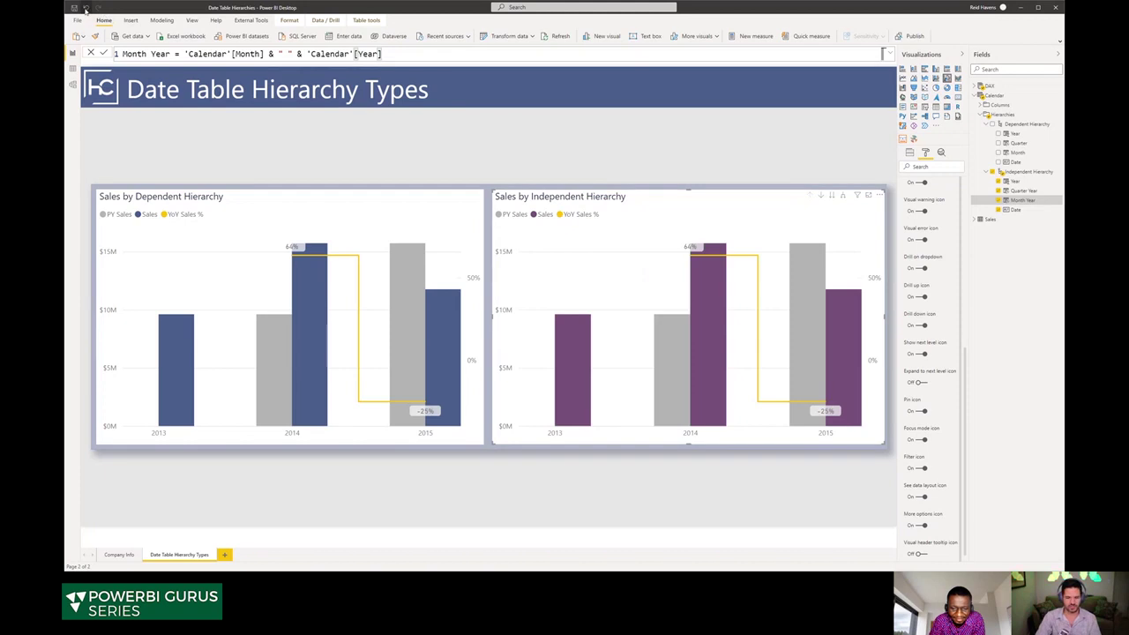
click(86, 8)
click(86, 8)
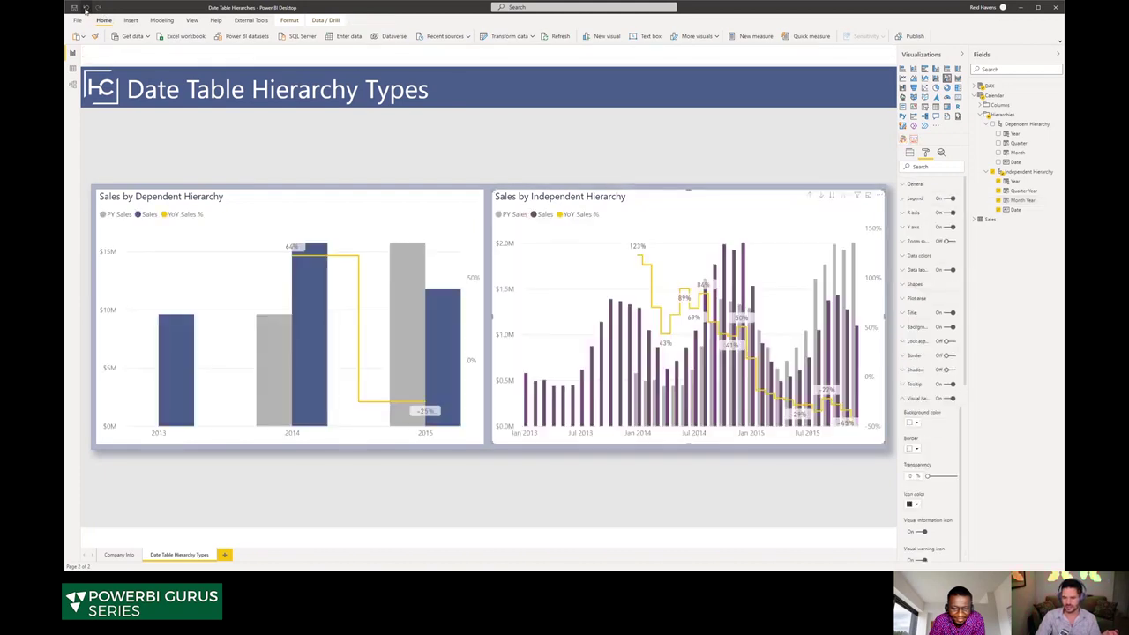
click(86, 10)
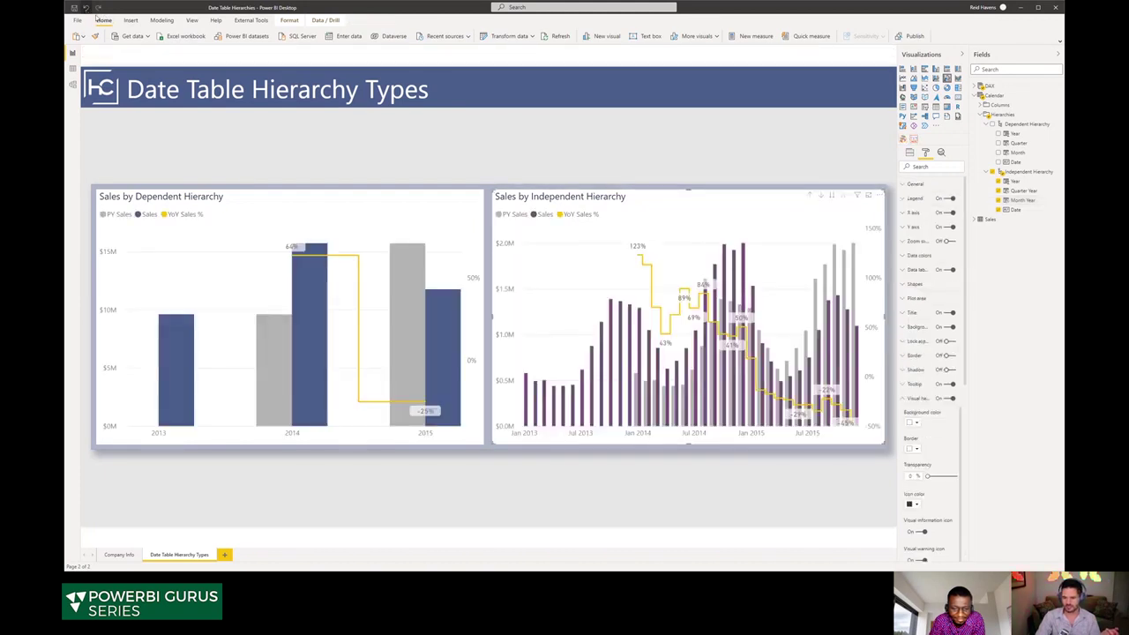
Step: Drill the independent chart up to Year and go down to Quarter Year, and expand the dependent chart to year and quarter
click(806, 194)
click(806, 194)
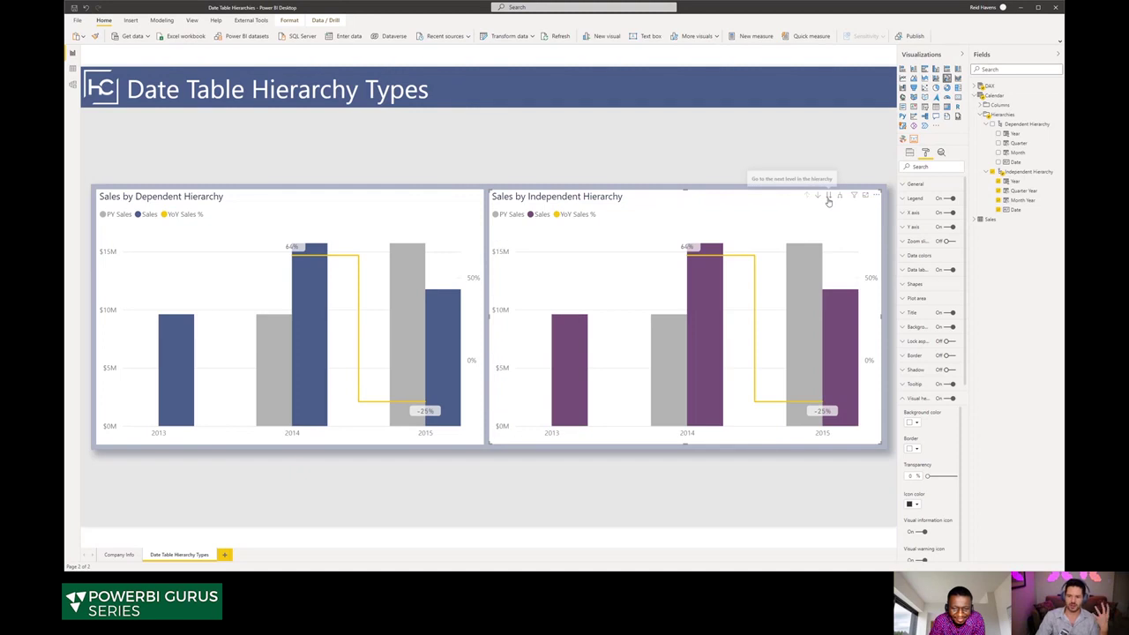
click(828, 196)
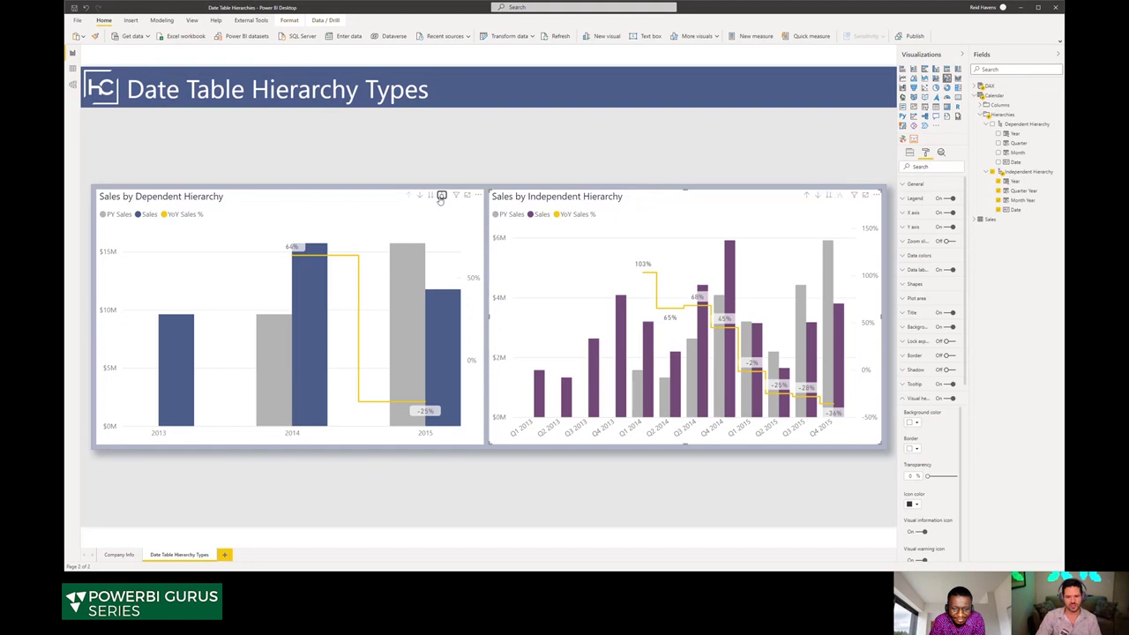
click(442, 195)
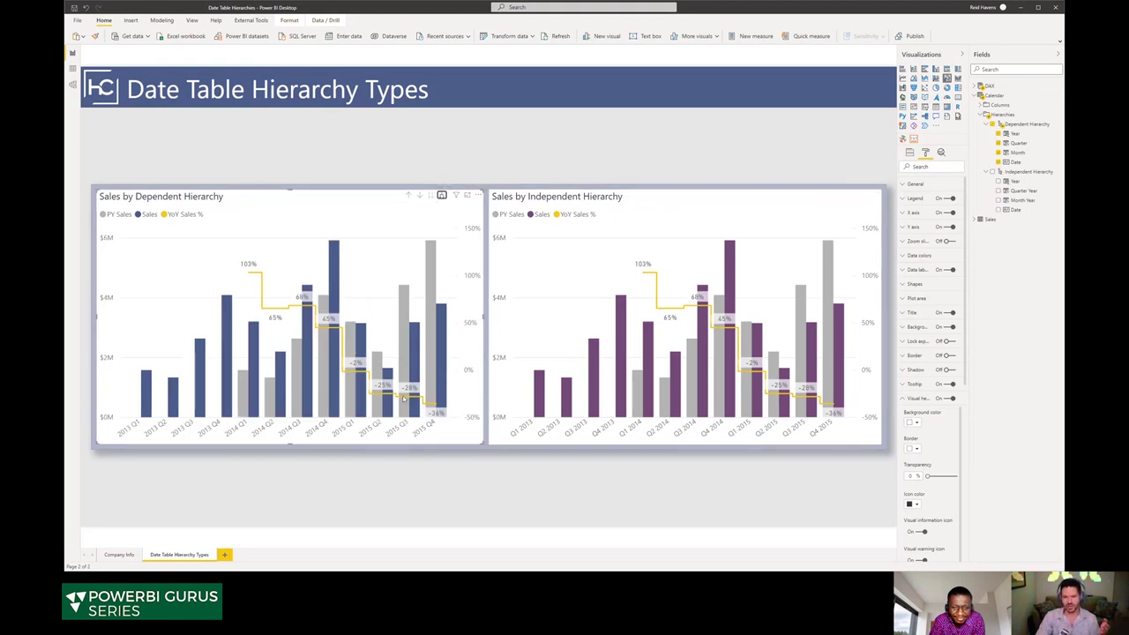
Step: Expand the dependent chart to the month level, check a data point's drill options, and take the independent chart down to Month Year
click(442, 195)
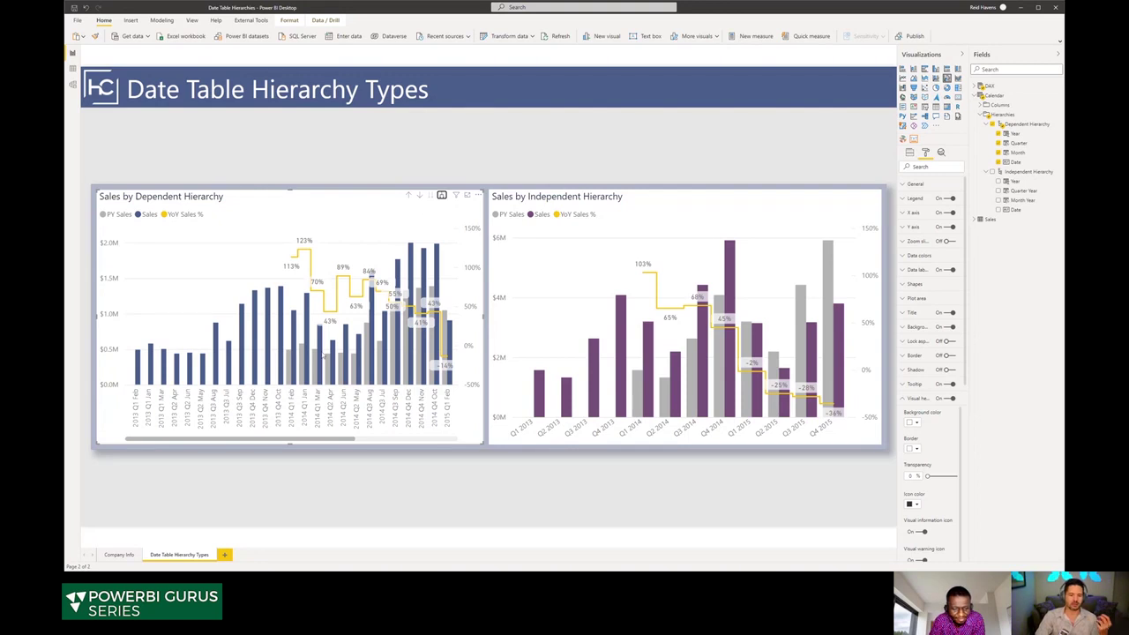
mouse_move(324, 356)
right_click(328, 333)
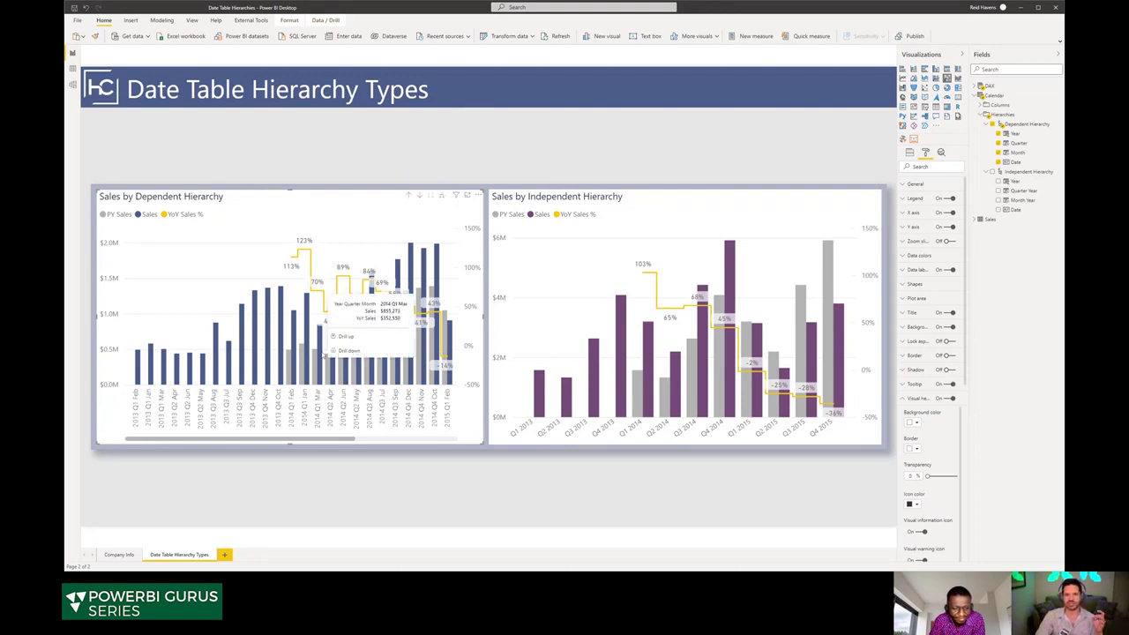
key(Escape)
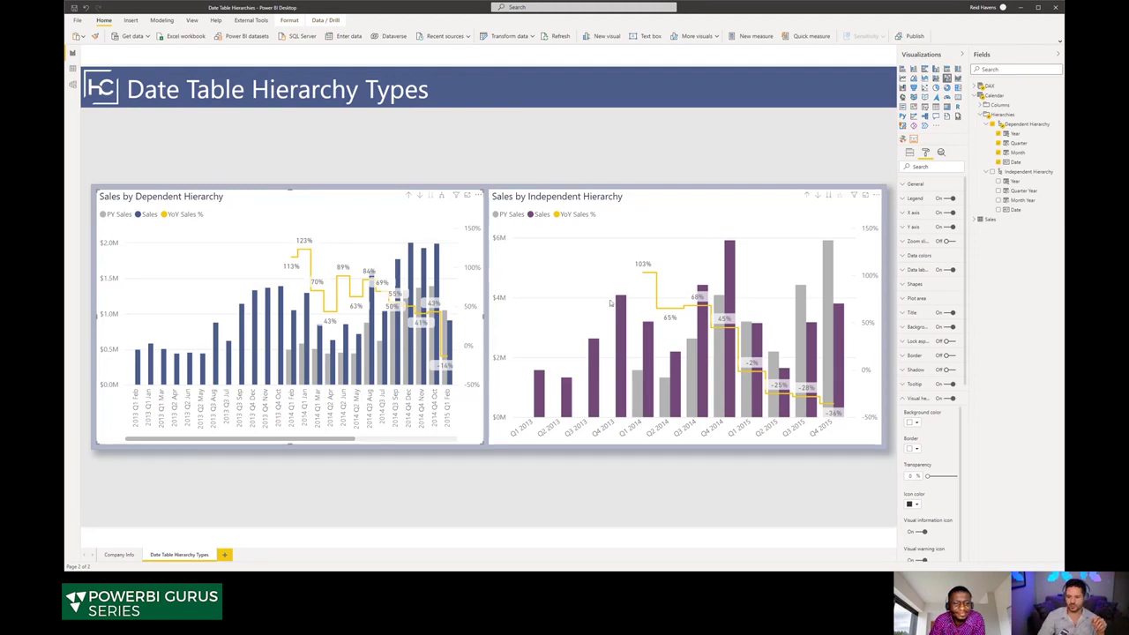
click(829, 195)
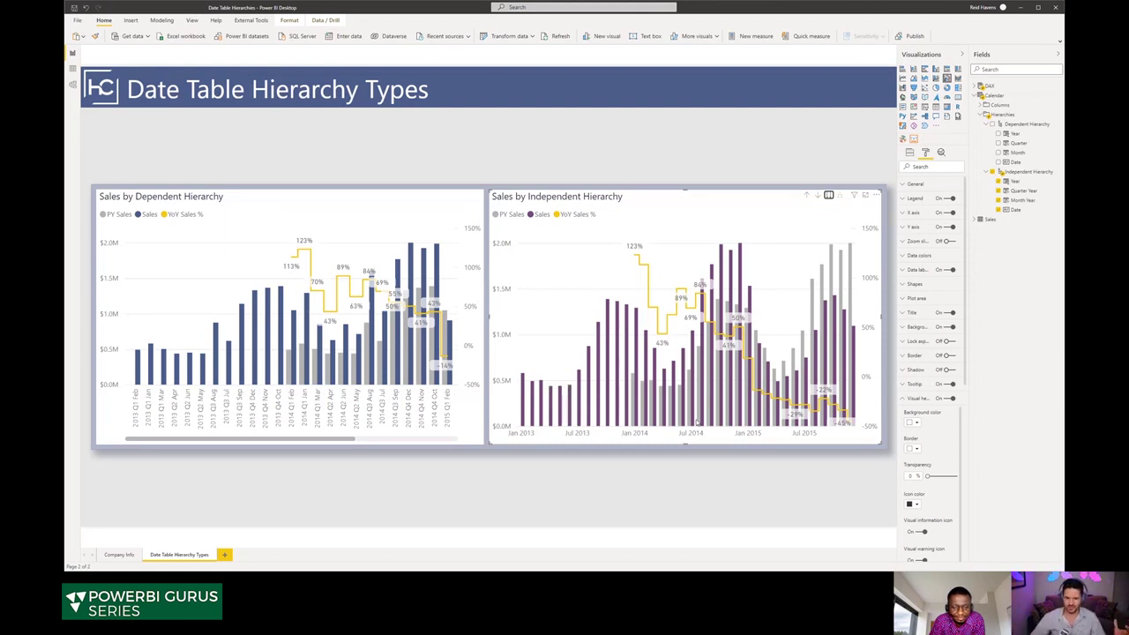
Step: Expand the dependent chart to individual dates, drill up to Year, and expand it again to year, quarter and month
click(224, 205)
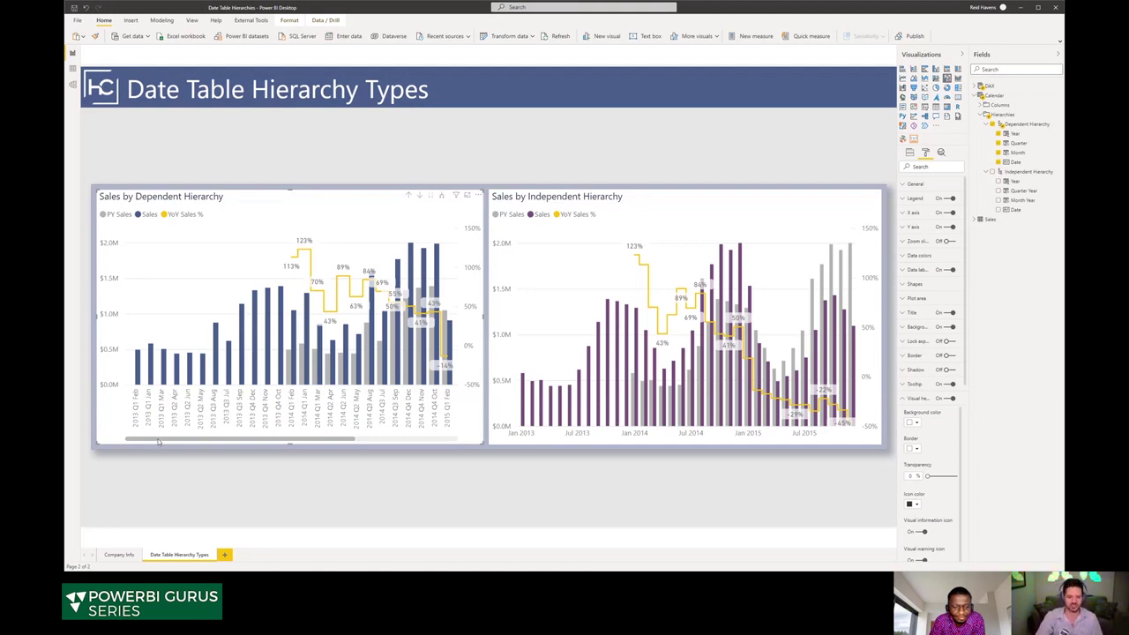
mouse_move(159, 441)
mouse_down()
mouse_move(212, 441)
mouse_move(159, 441)
mouse_up()
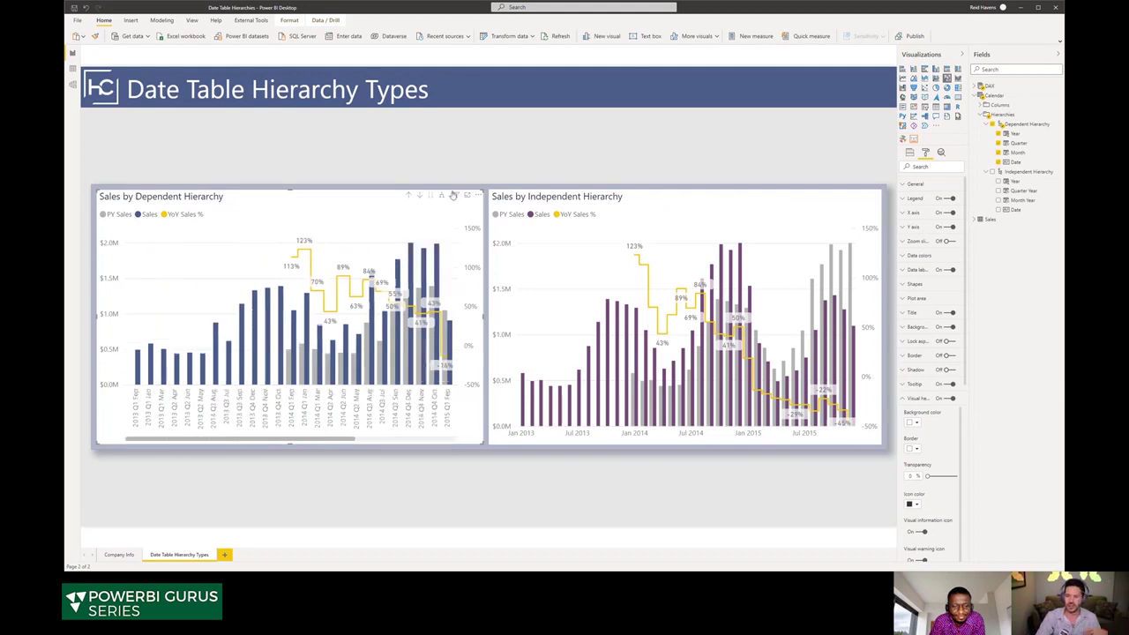
click(442, 196)
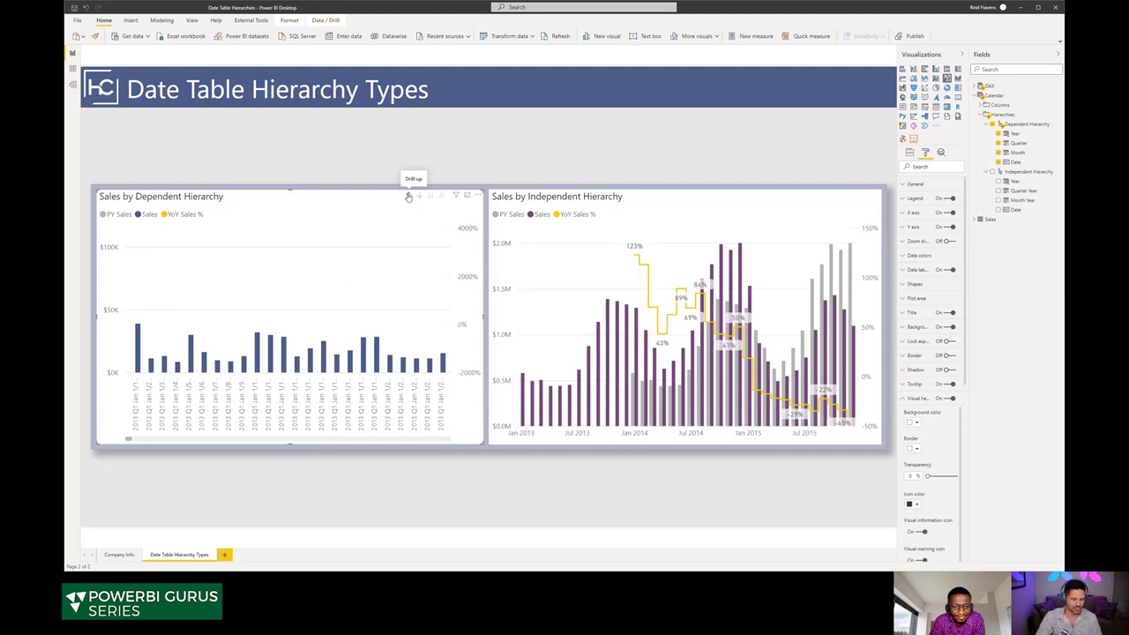
click(407, 196)
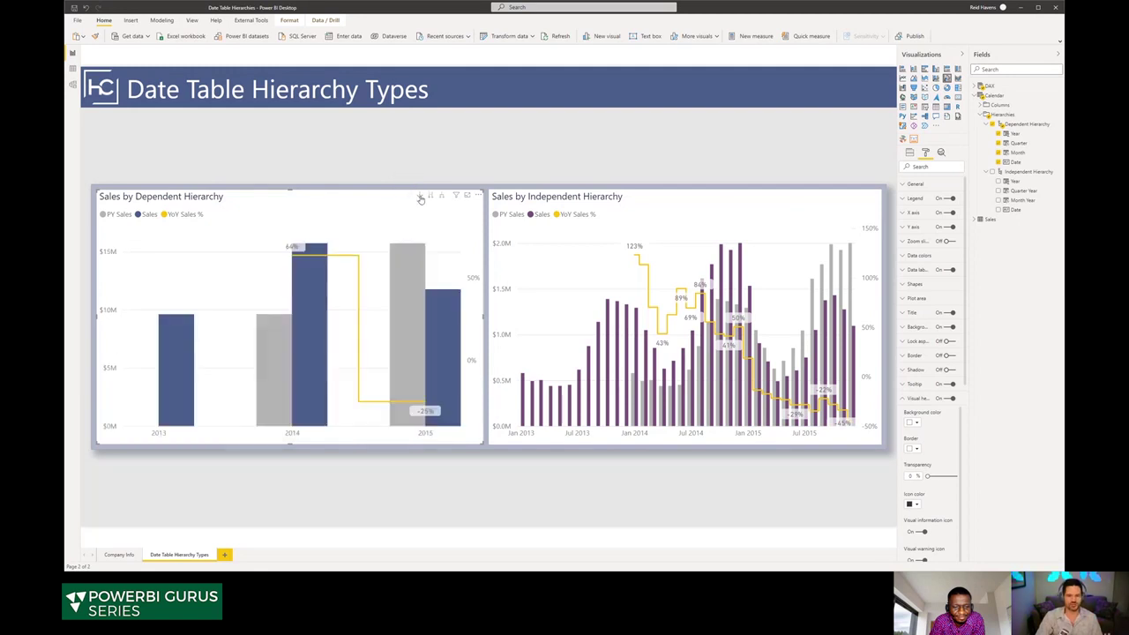
click(420, 195)
click(442, 196)
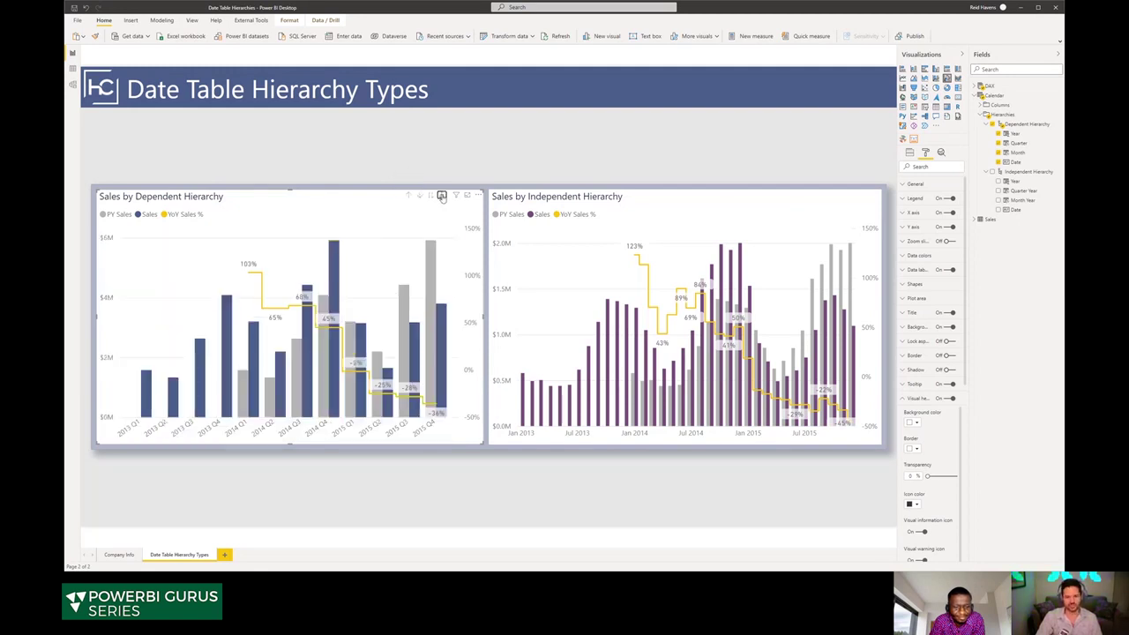
click(442, 196)
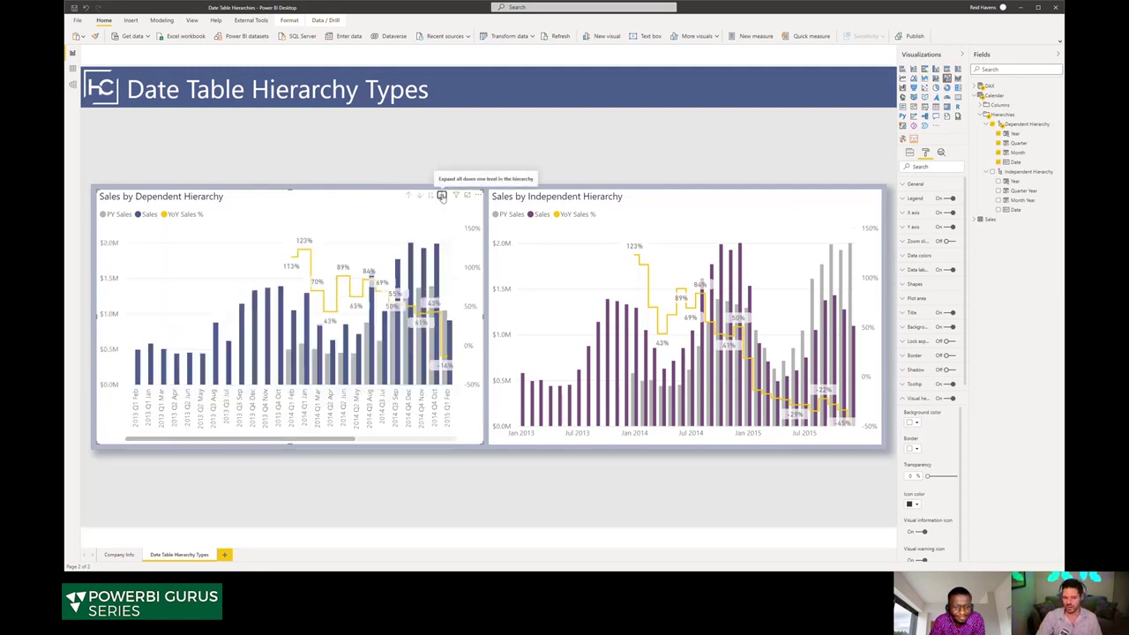
Step: Drill the independent chart up to Year and go back down through Quarter Year to Month Year
click(626, 197)
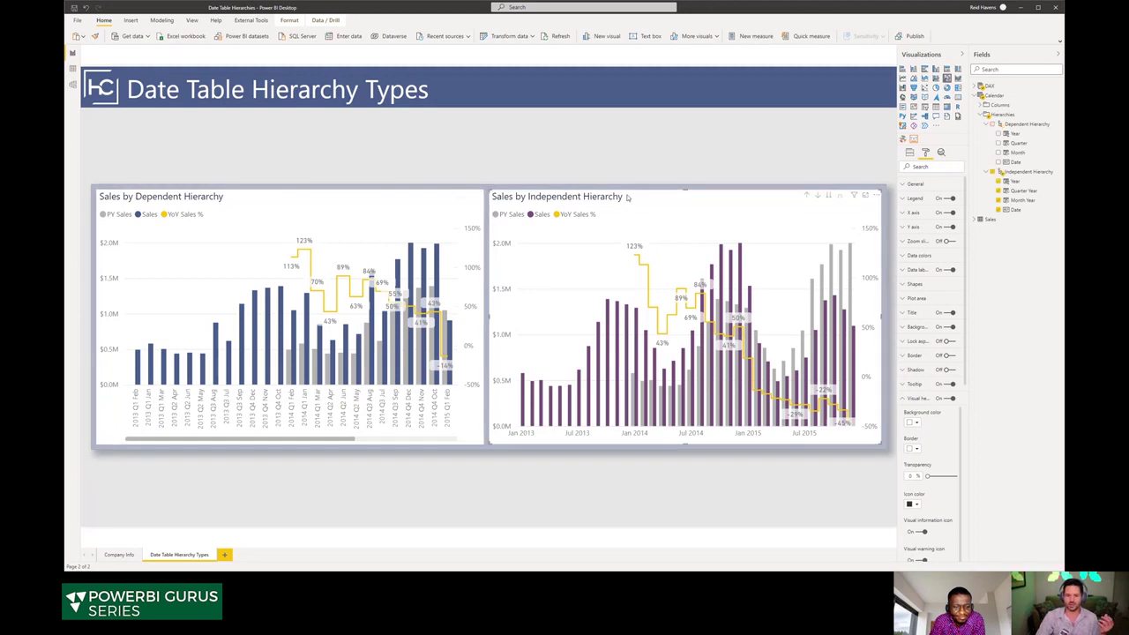
click(806, 195)
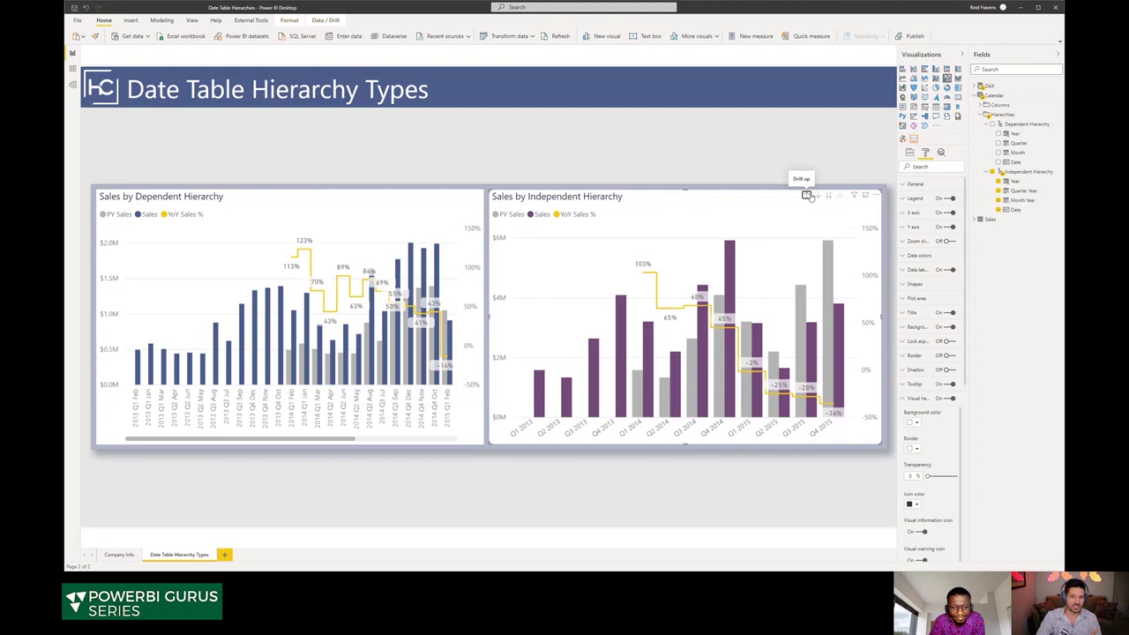
click(807, 195)
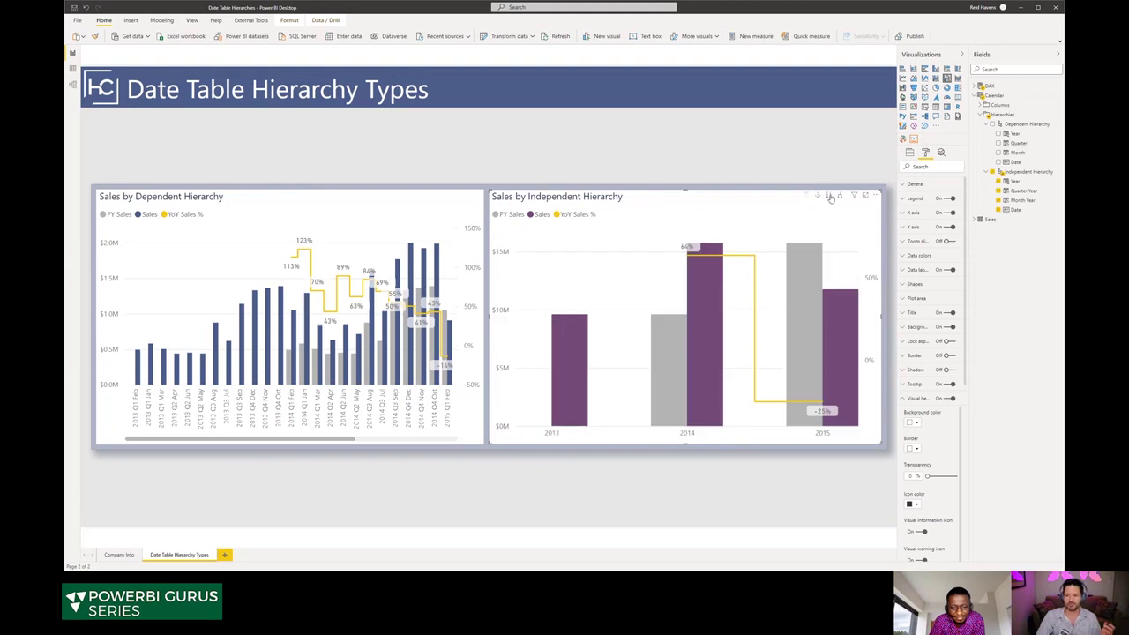
click(829, 195)
click(829, 195)
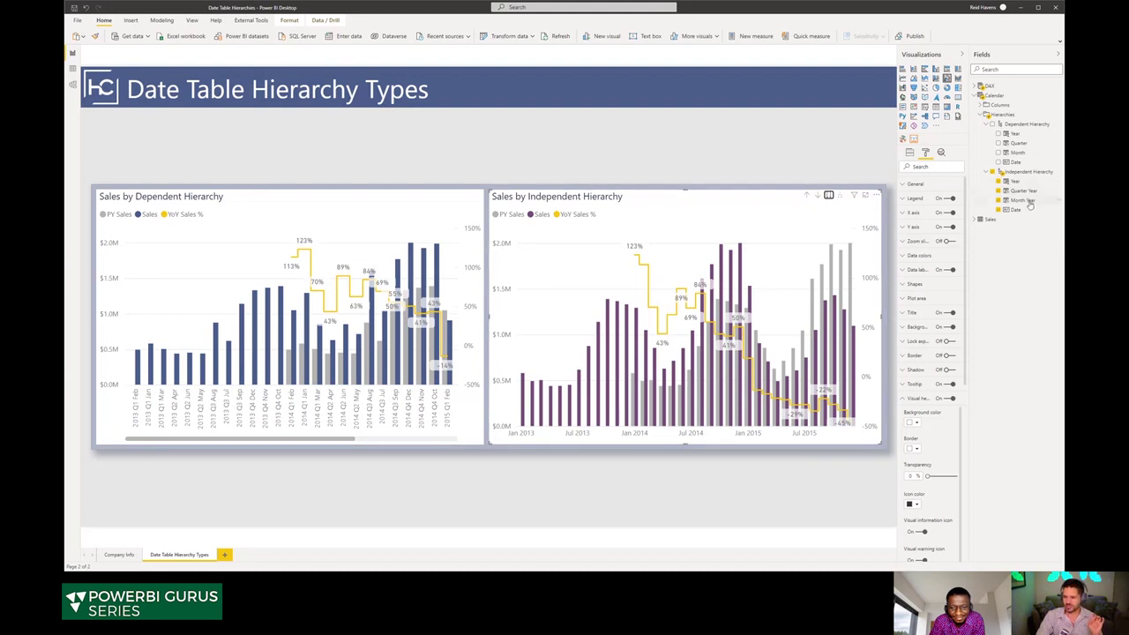
Step: Expand the Calendar table's Columns folder and review the Month Year column's formula and available date formats
click(981, 104)
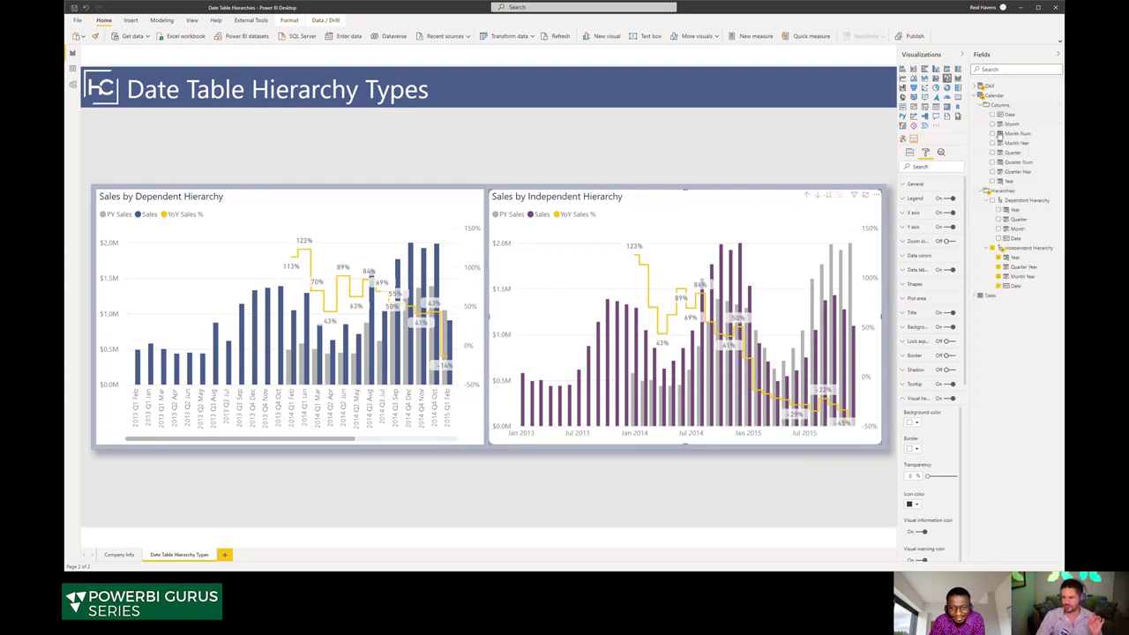
click(1016, 143)
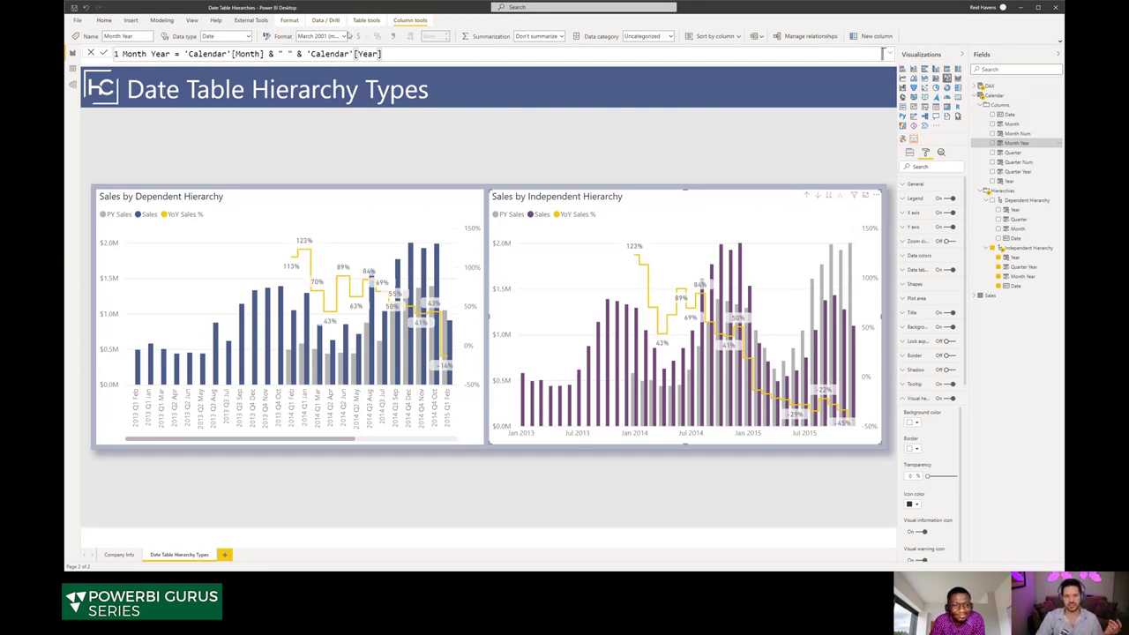
click(344, 38)
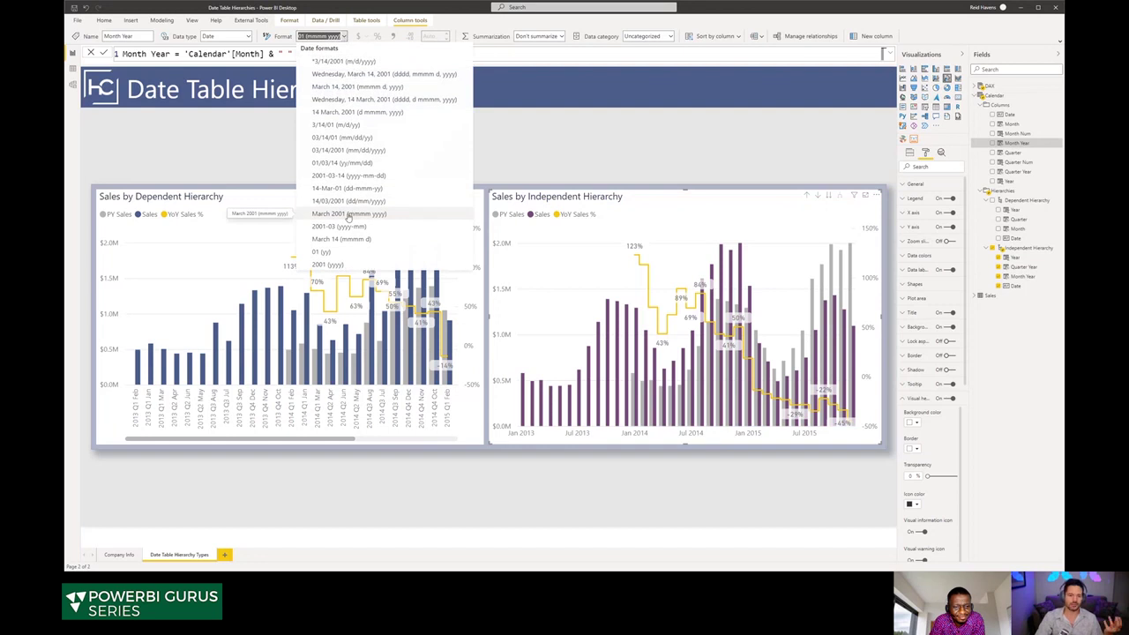
click(345, 37)
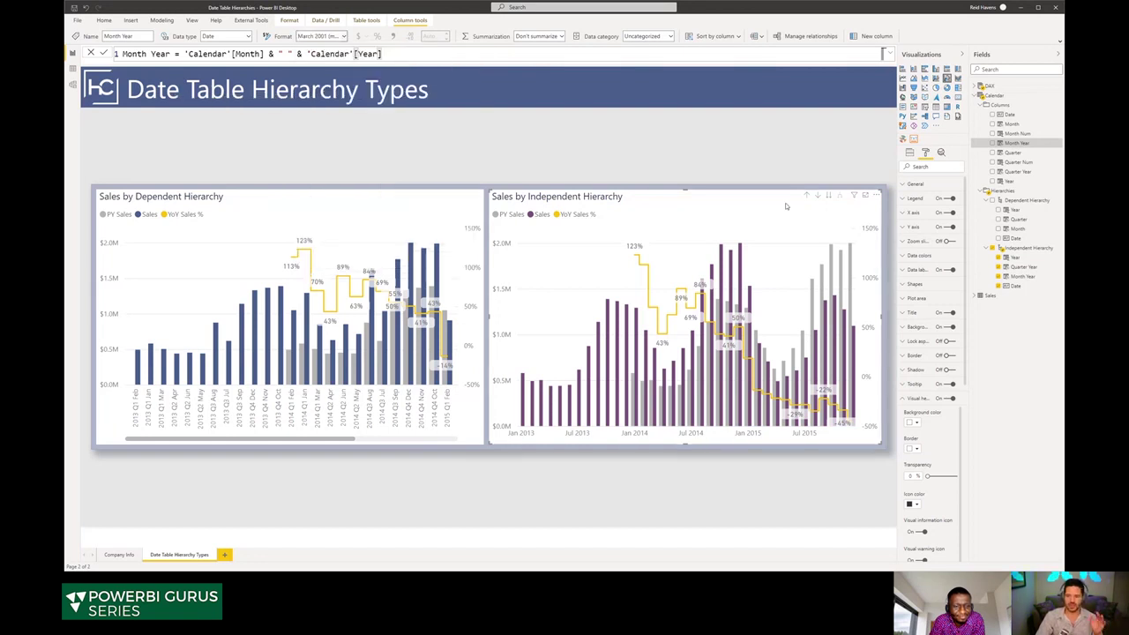
Step: Move the independent chart between the Quarter Year, Month Year and Date levels, return to Quarter Year, and review its header icon settings
click(806, 195)
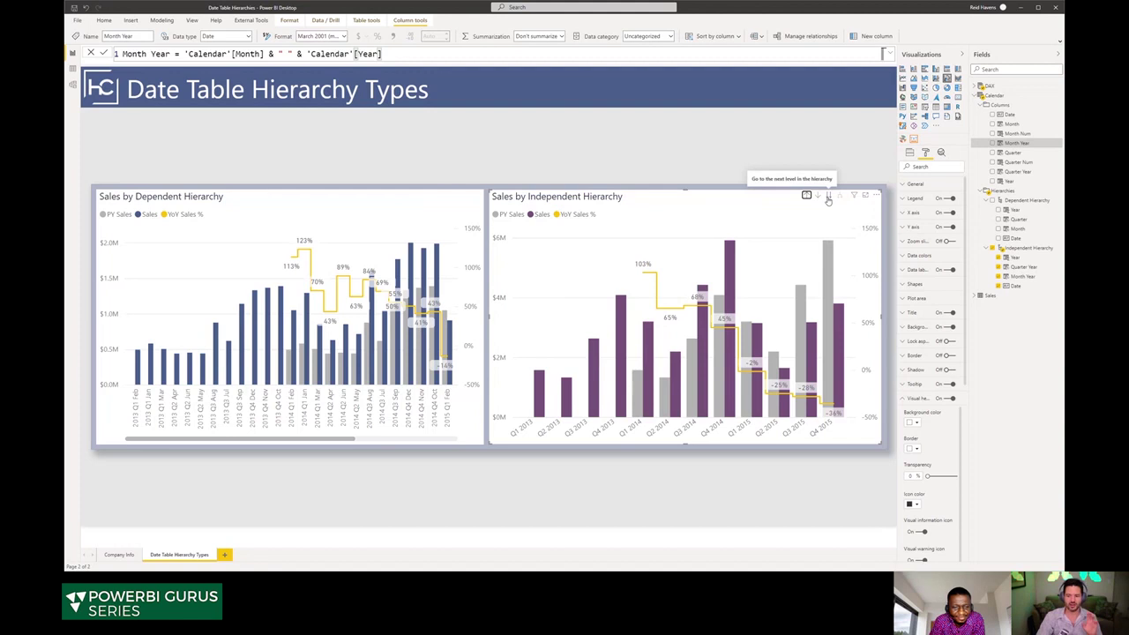
click(828, 196)
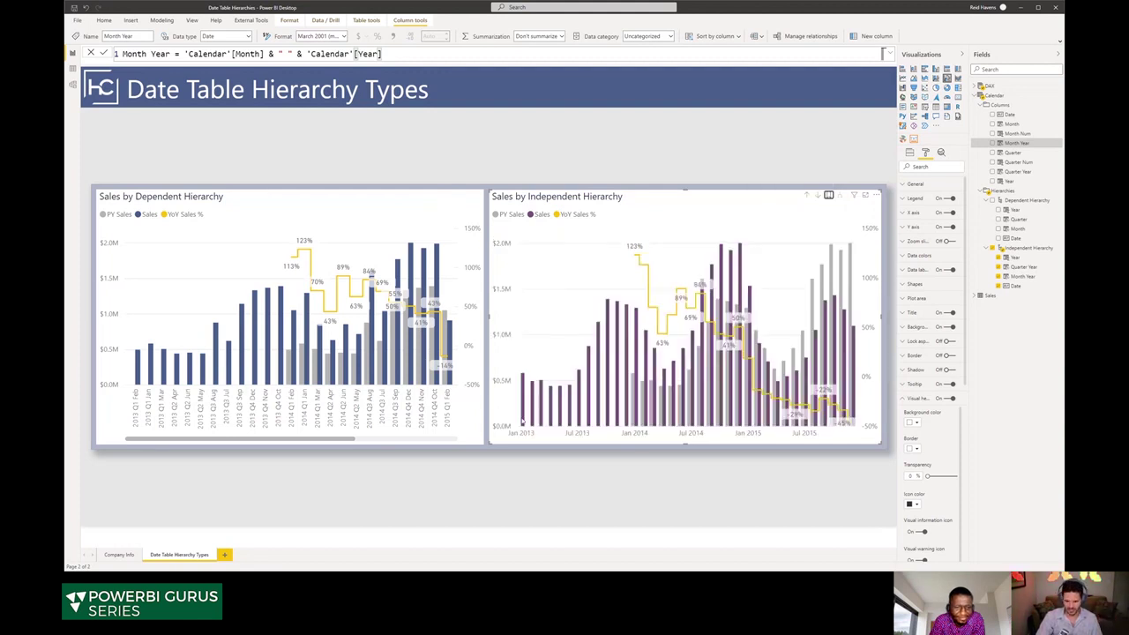
click(829, 196)
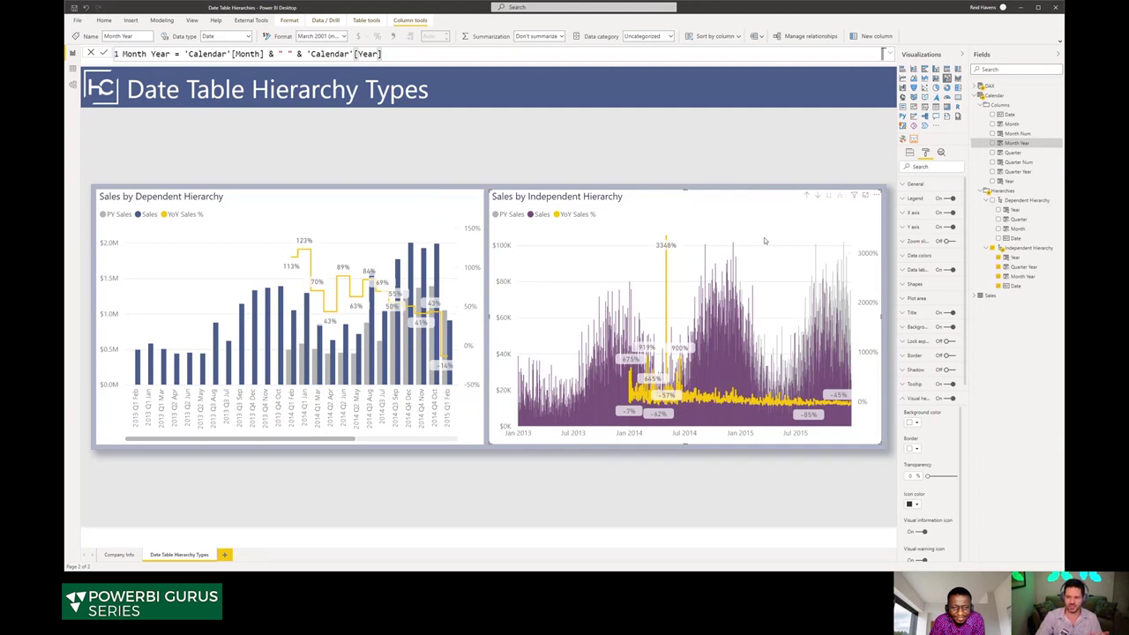
click(806, 196)
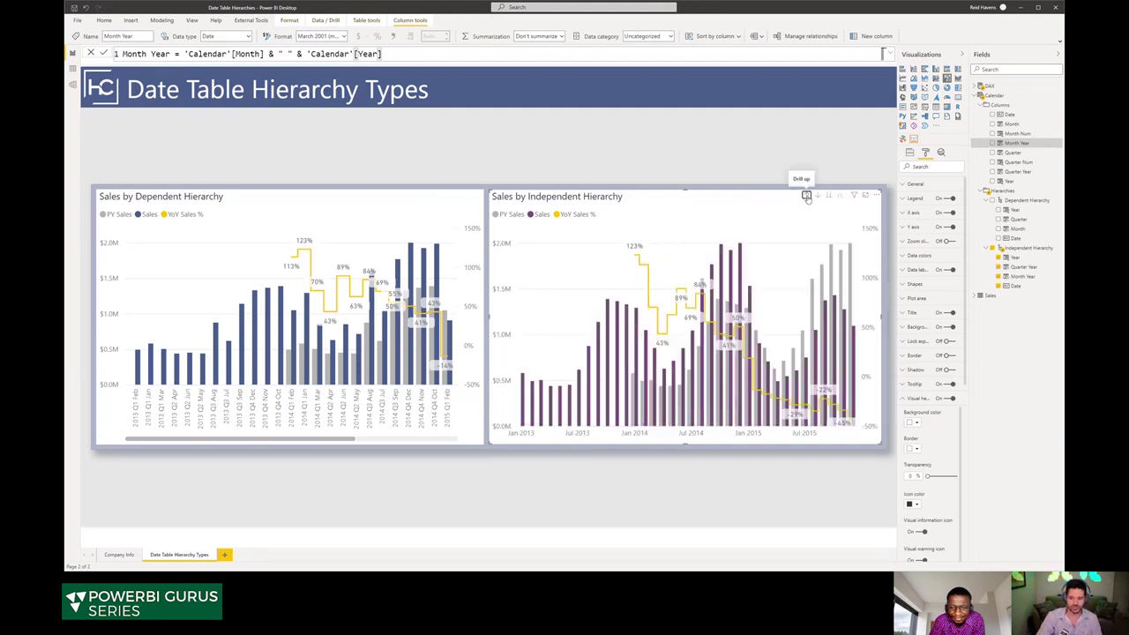
click(806, 195)
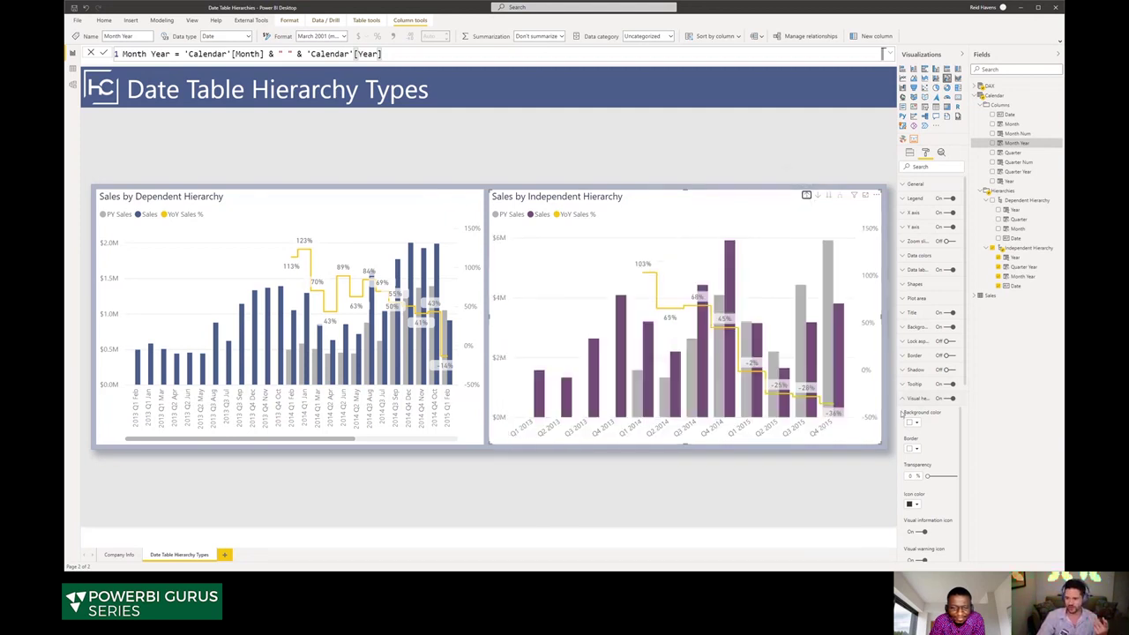
scroll(901, 412, down, 5)
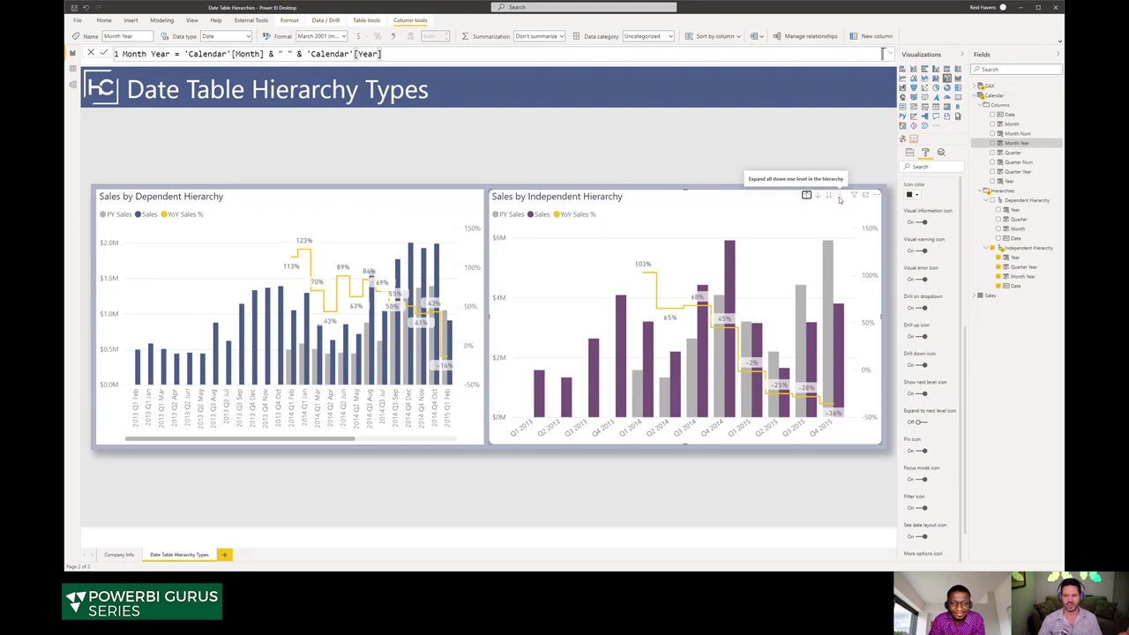
Step: Collapse both hierarchies in the Calendar table, select Independent Hierarchy, and collapse the displayed Calendar formula
click(1025, 201)
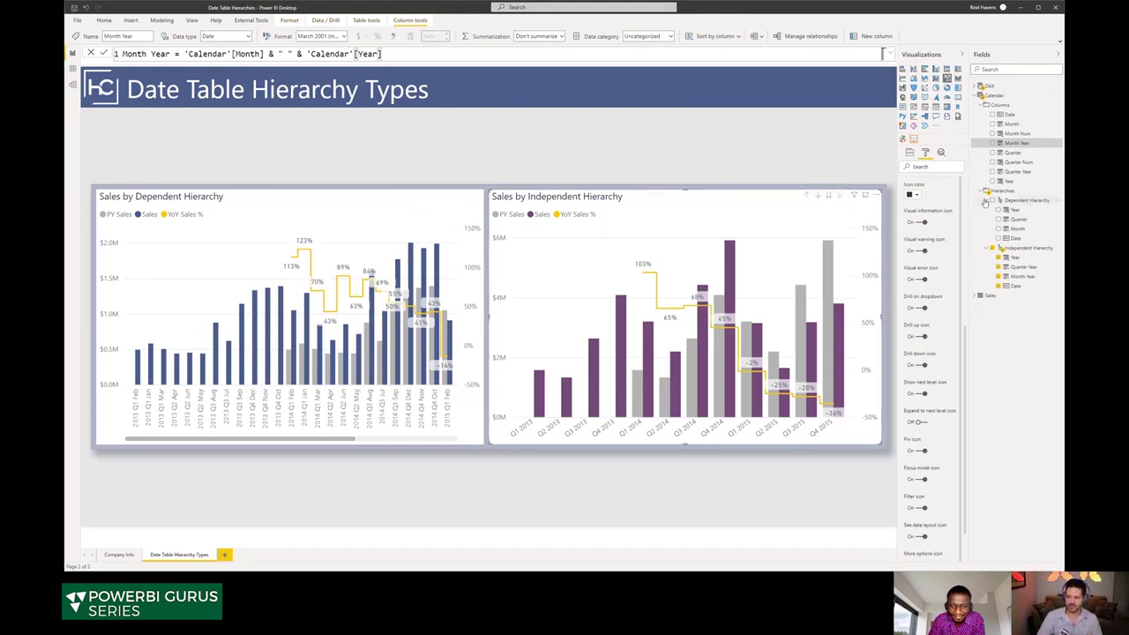
click(1049, 209)
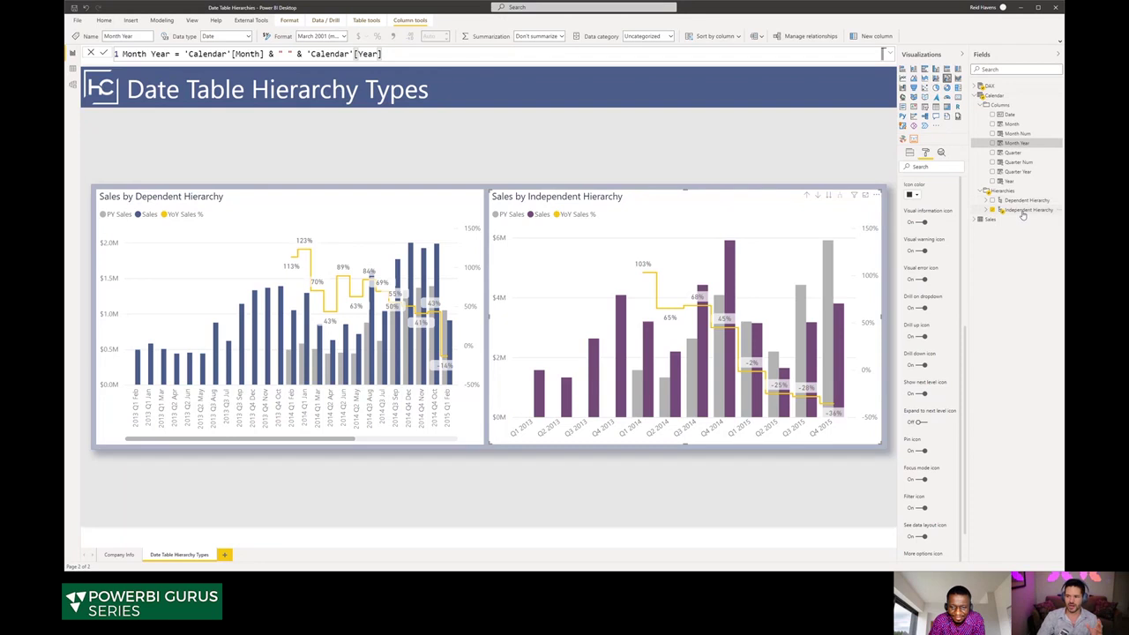
click(1024, 211)
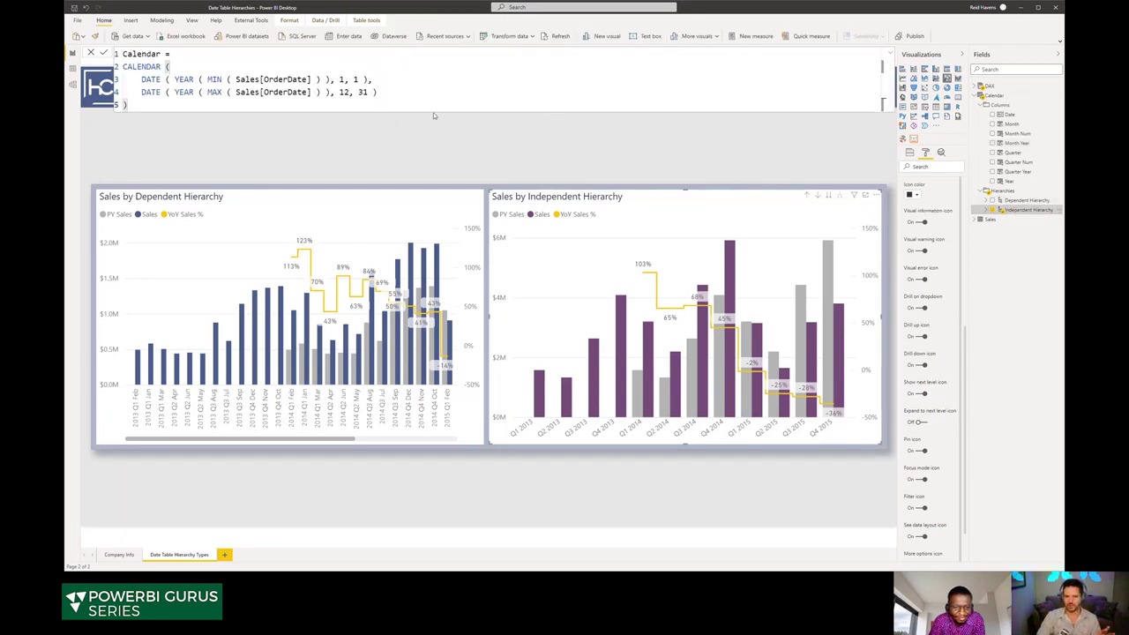
click(889, 54)
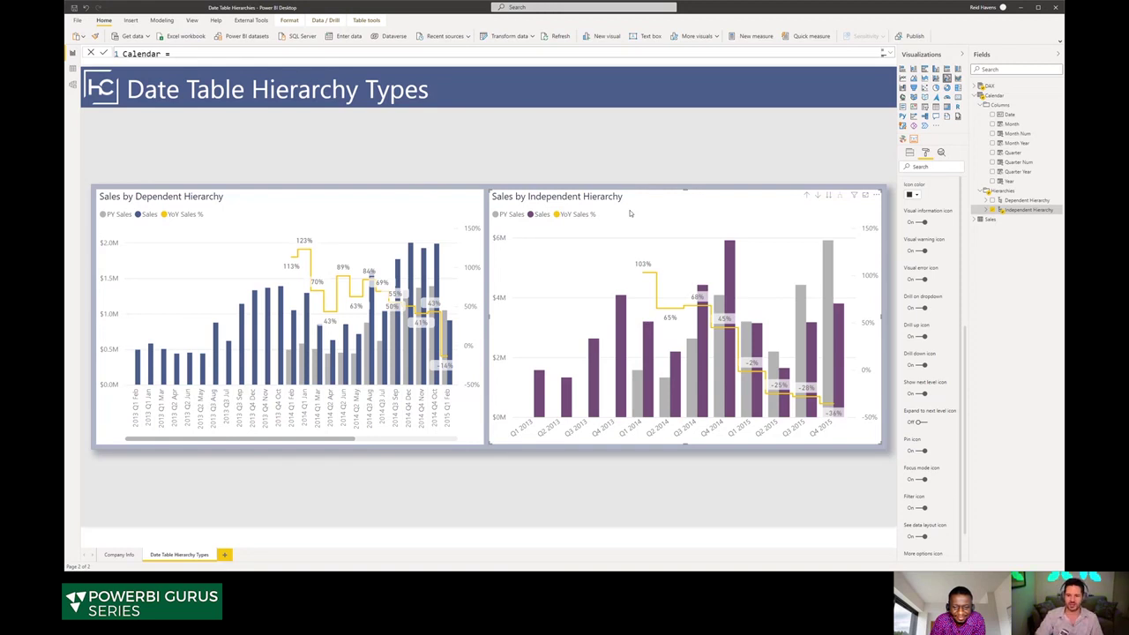
Step: Take the independent chart down to Month Year and expand Independent Hierarchy in the Calendar table
click(829, 196)
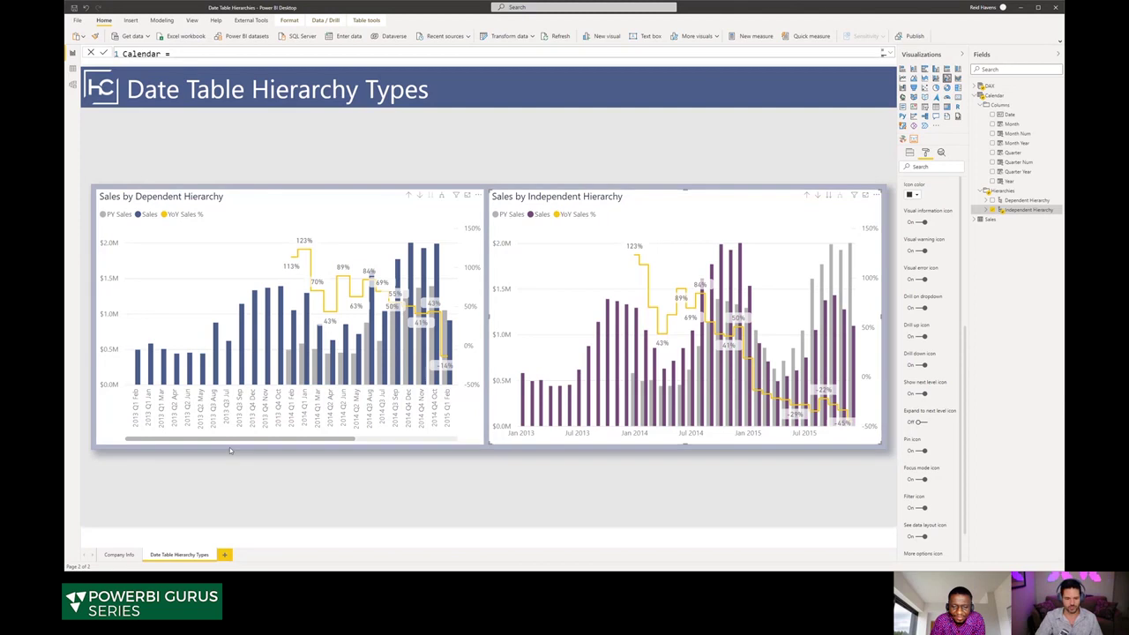
drag(237, 439, 154, 437)
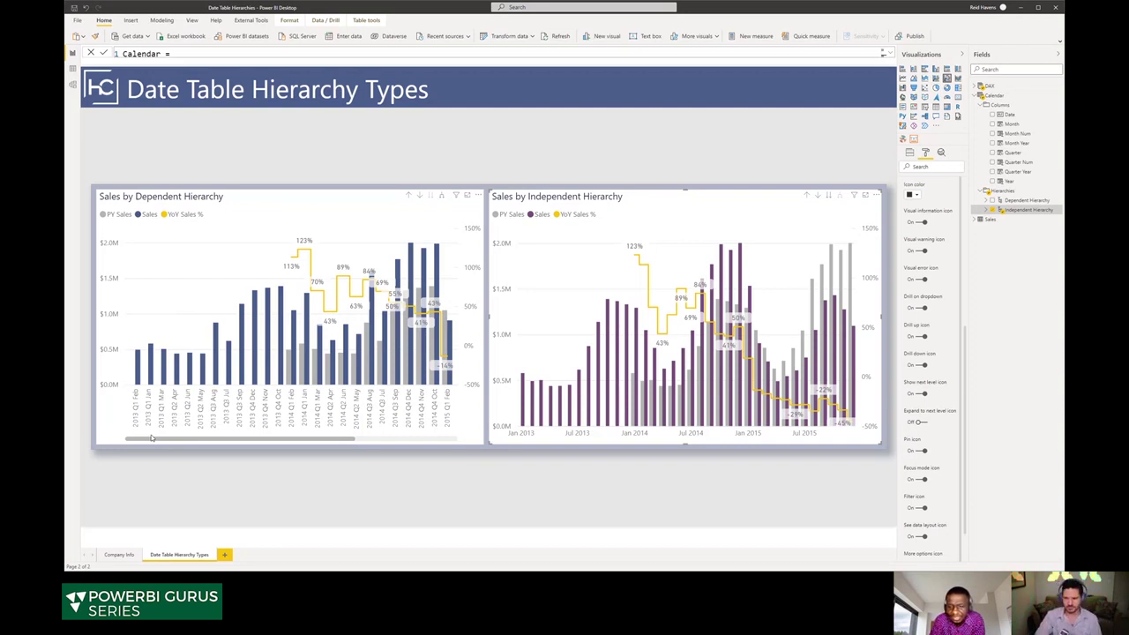
click(986, 210)
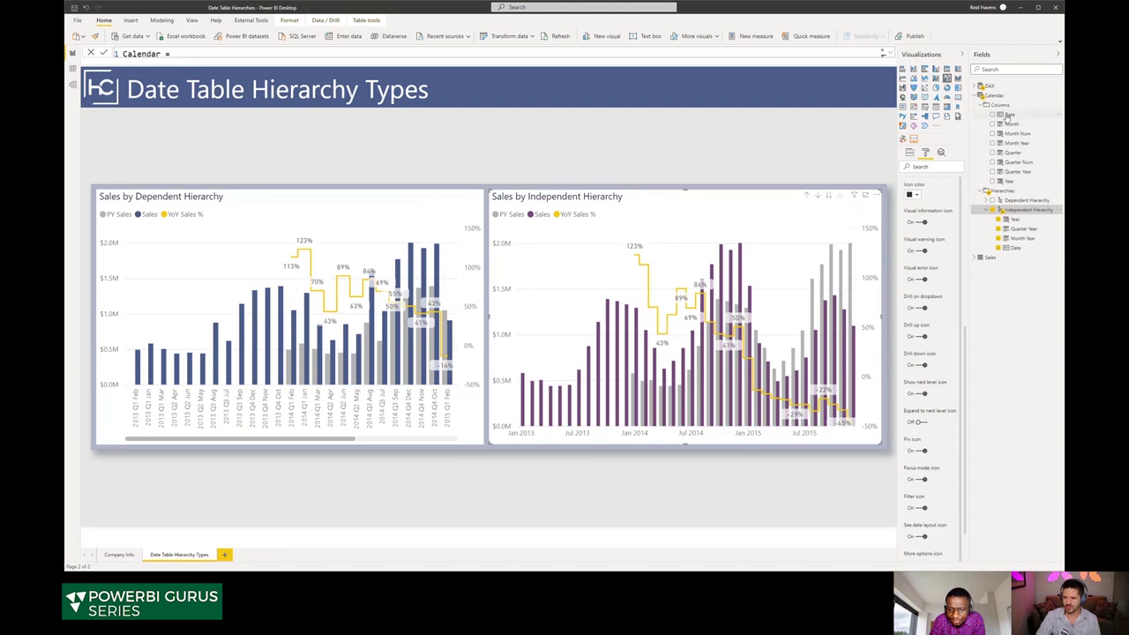
Step: Display the full Calendar table formula and examine its start date arguments: the year of the minimum OrderDate, month 1, day 1
click(969, 96)
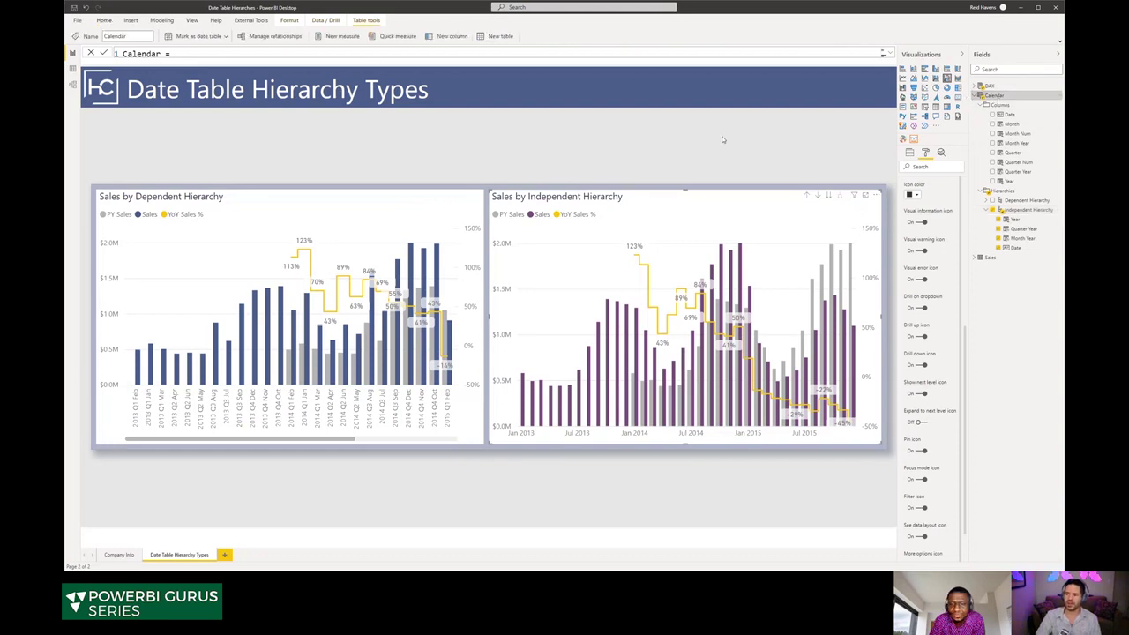
click(890, 54)
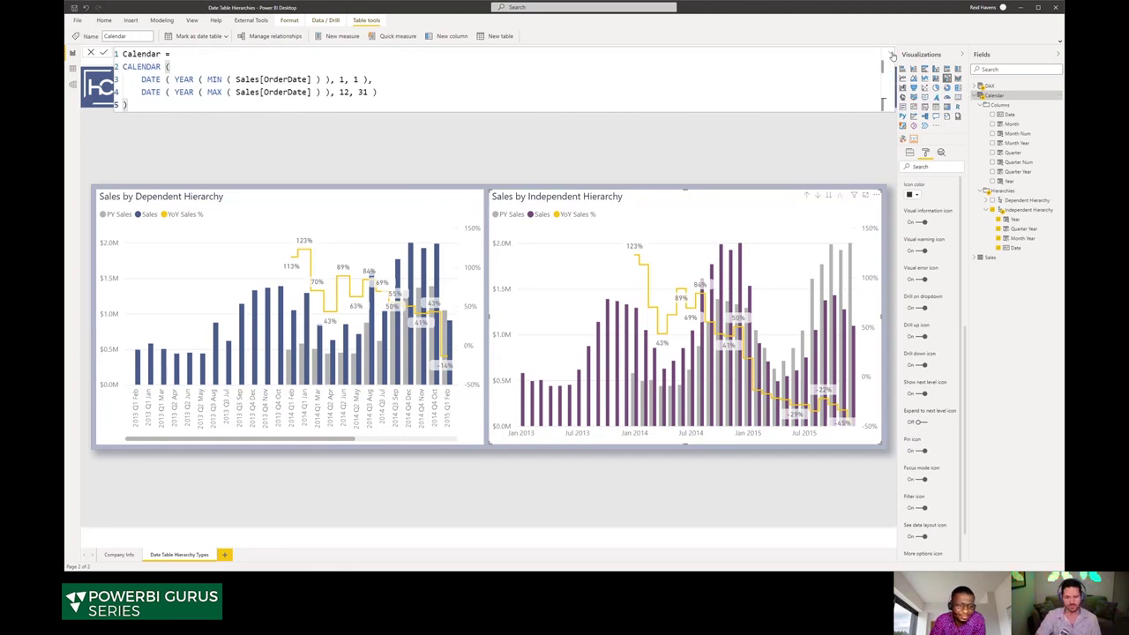
click(199, 79)
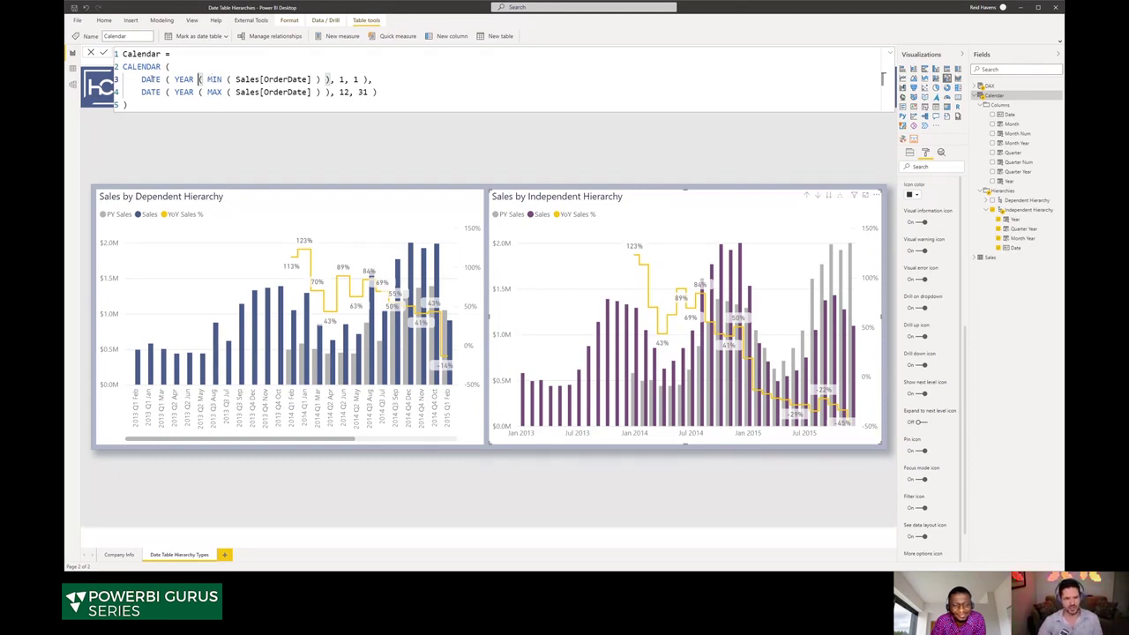
click(141, 79)
drag(174, 80, 331, 79)
click(342, 79)
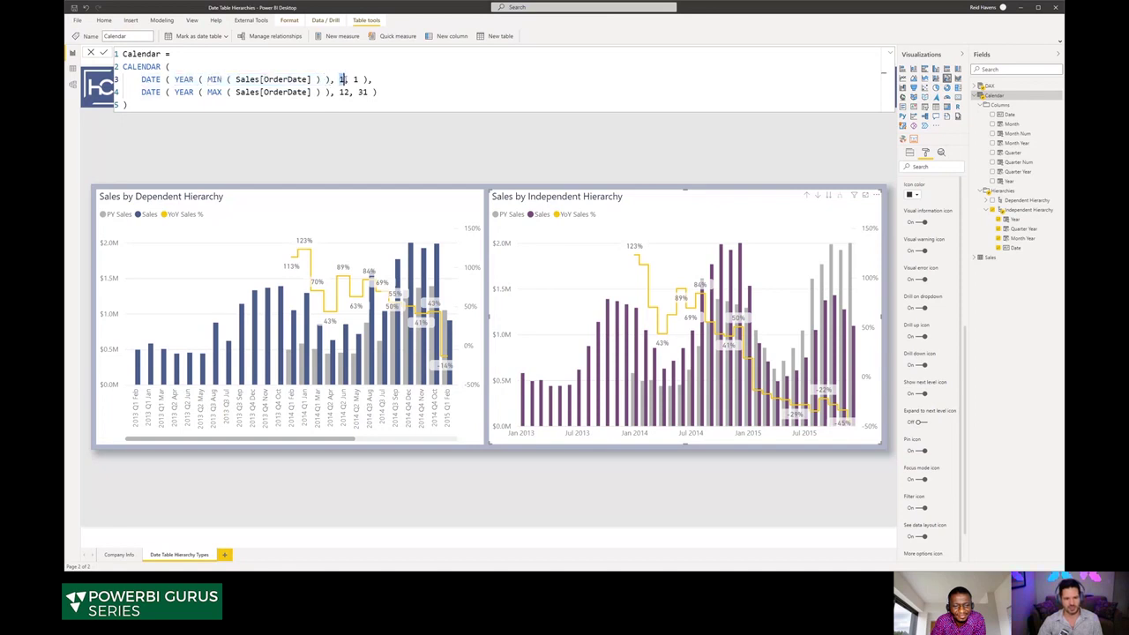
double_click(356, 79)
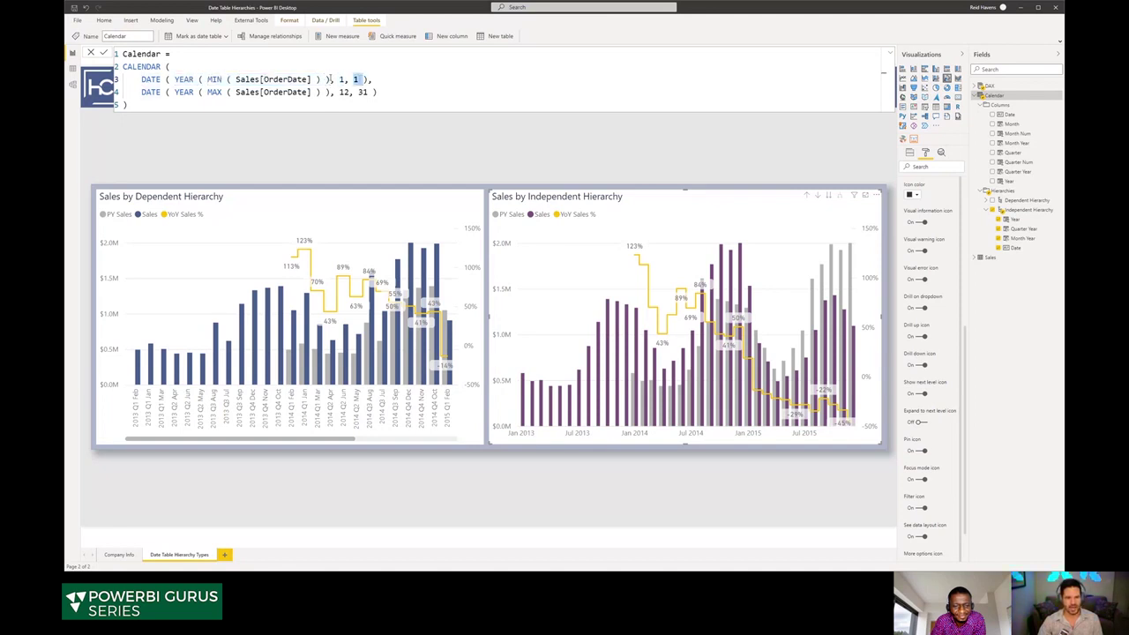
drag(329, 80, 208, 79)
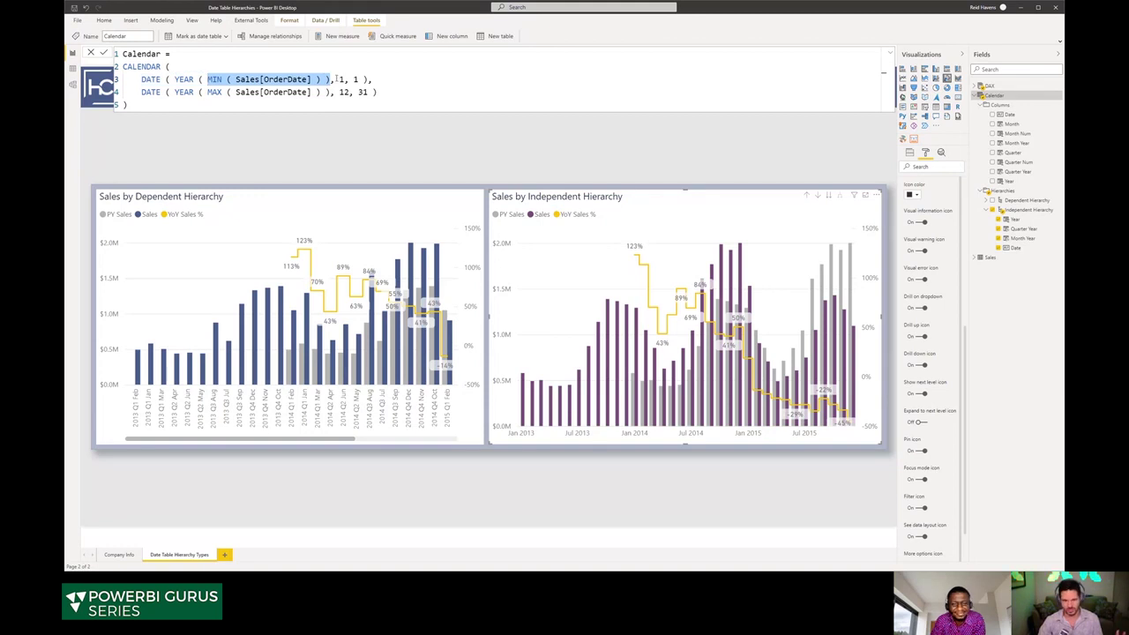
Step: Examine the Calendar formula's end date arguments: the maximum OrderDate, month 12 and day 31
drag(205, 91, 325, 92)
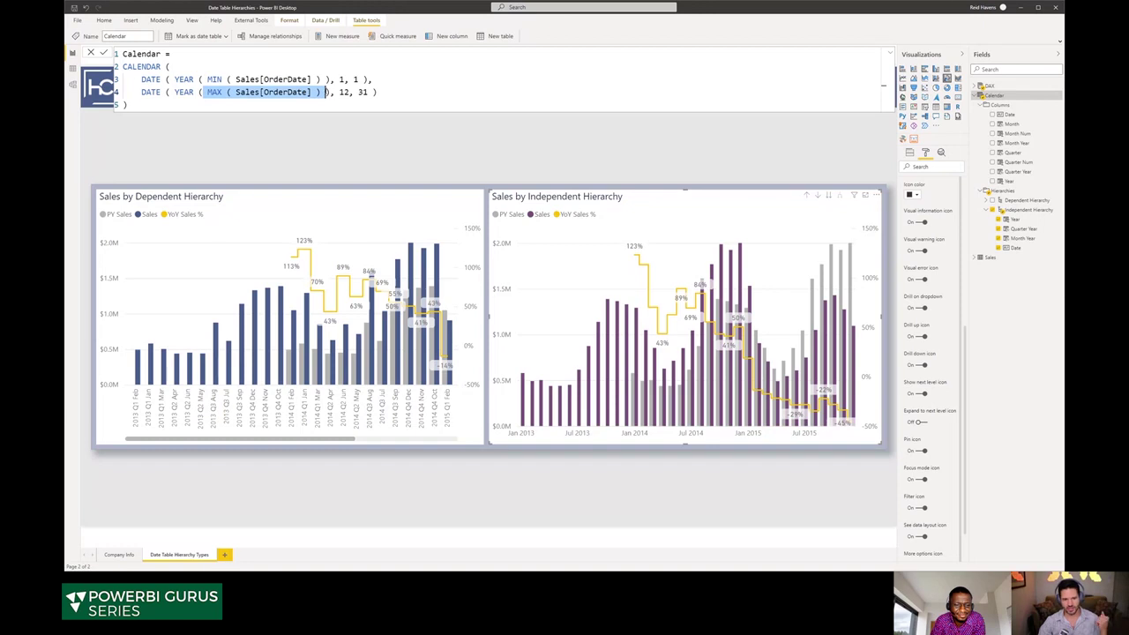
click(342, 91)
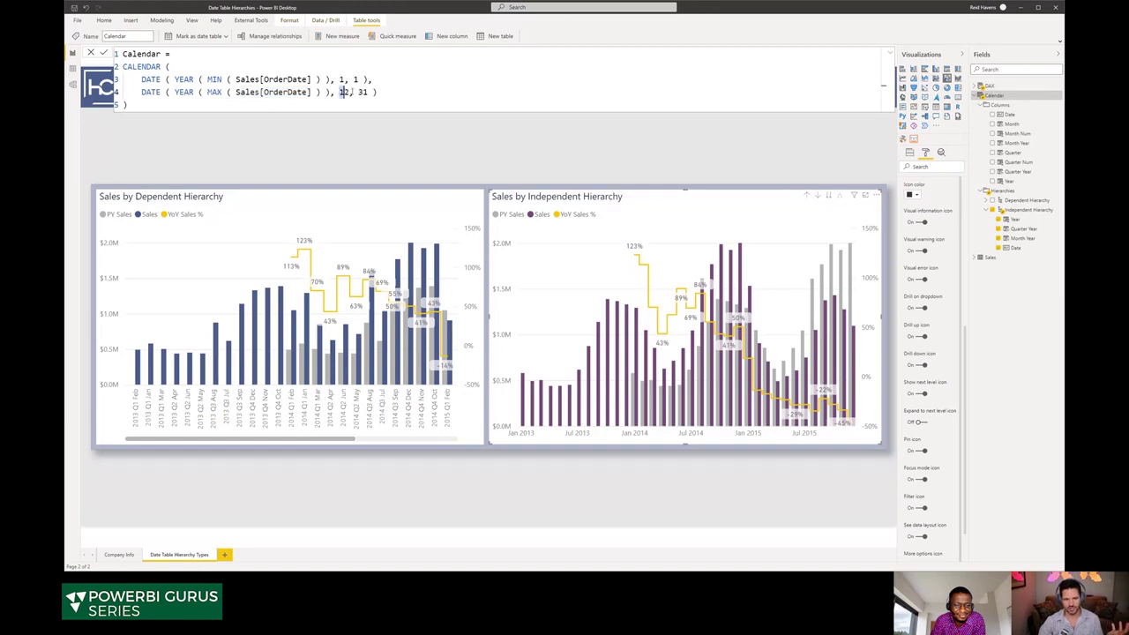
click(362, 91)
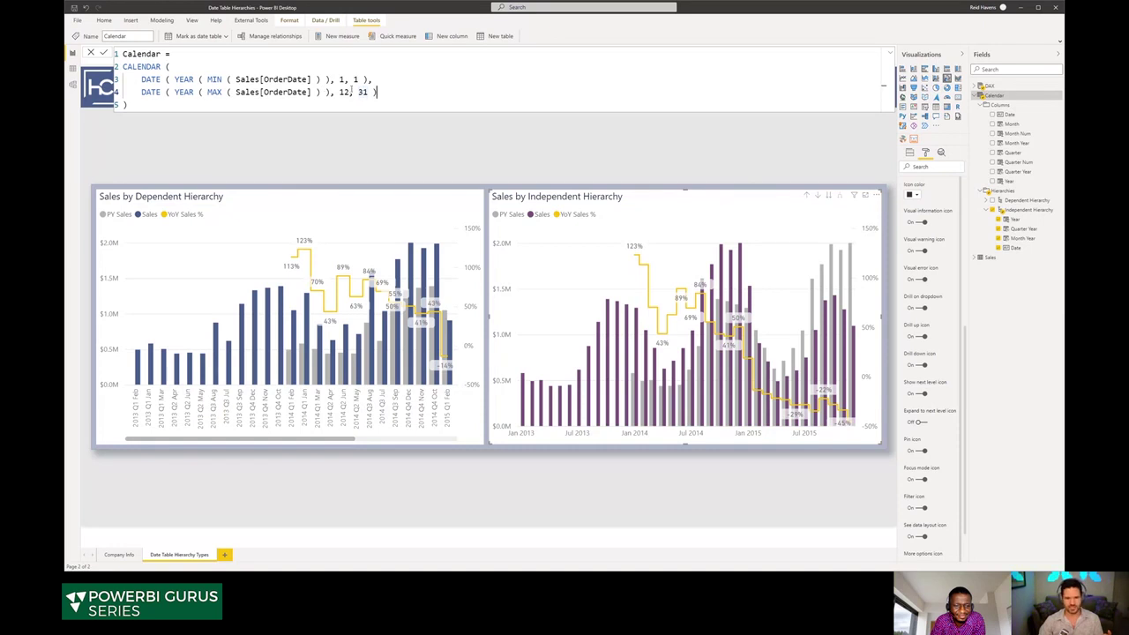
Step: Try replacing the end date expression in the Calendar formula with MAX(Sales[OrderDate])
drag(377, 92, 142, 92)
text(MAX()
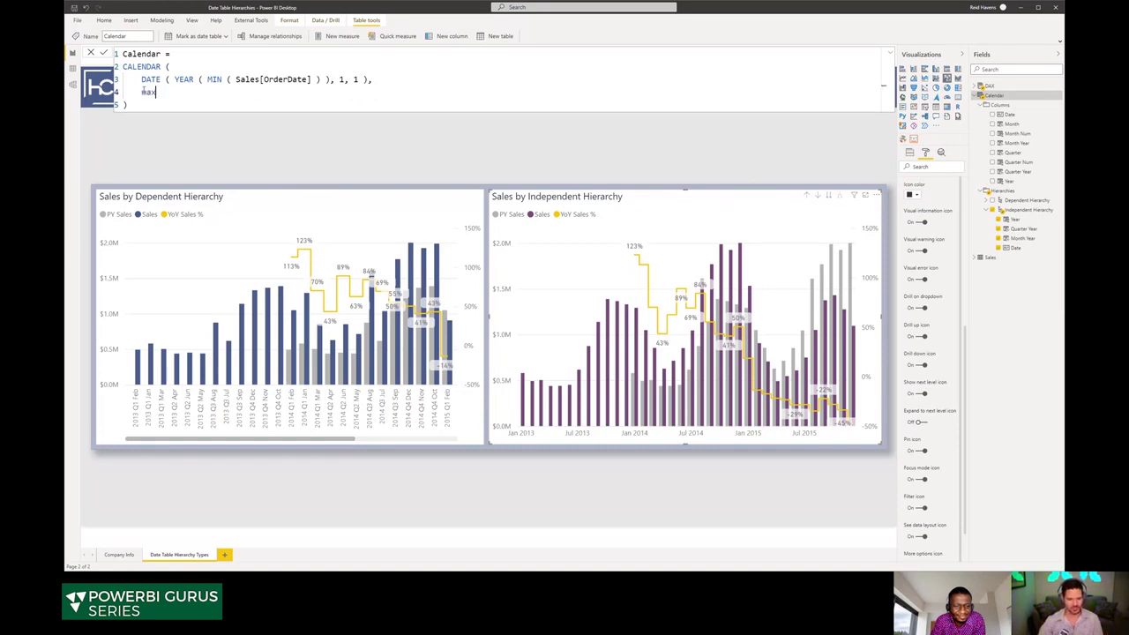
text(salesd)
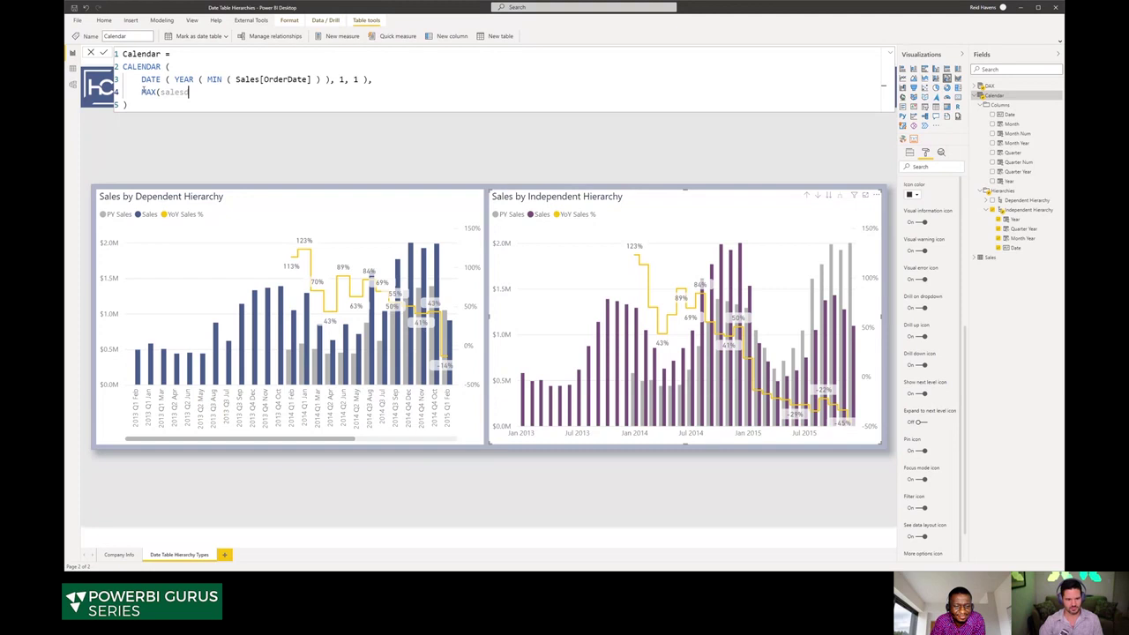
key(BackSpace)
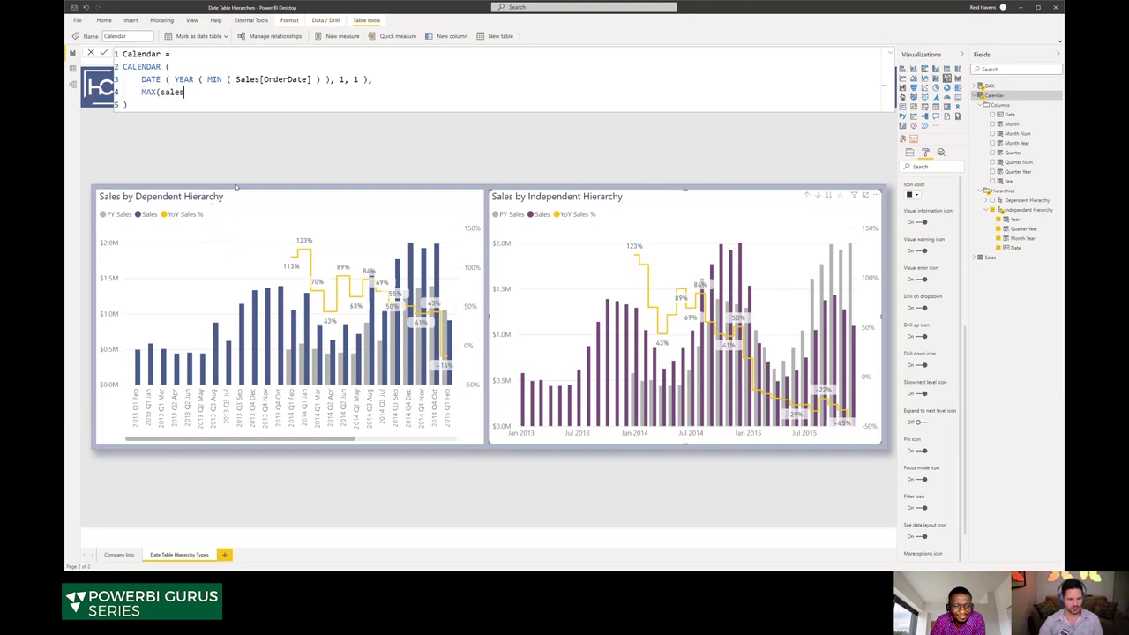
key(Tab)
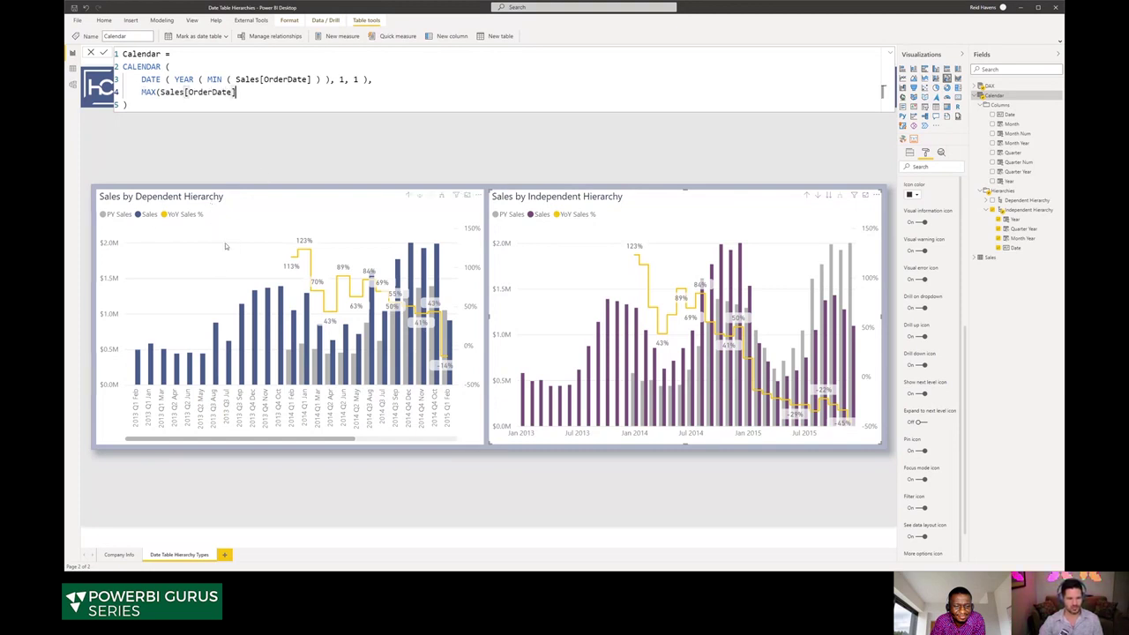
text())
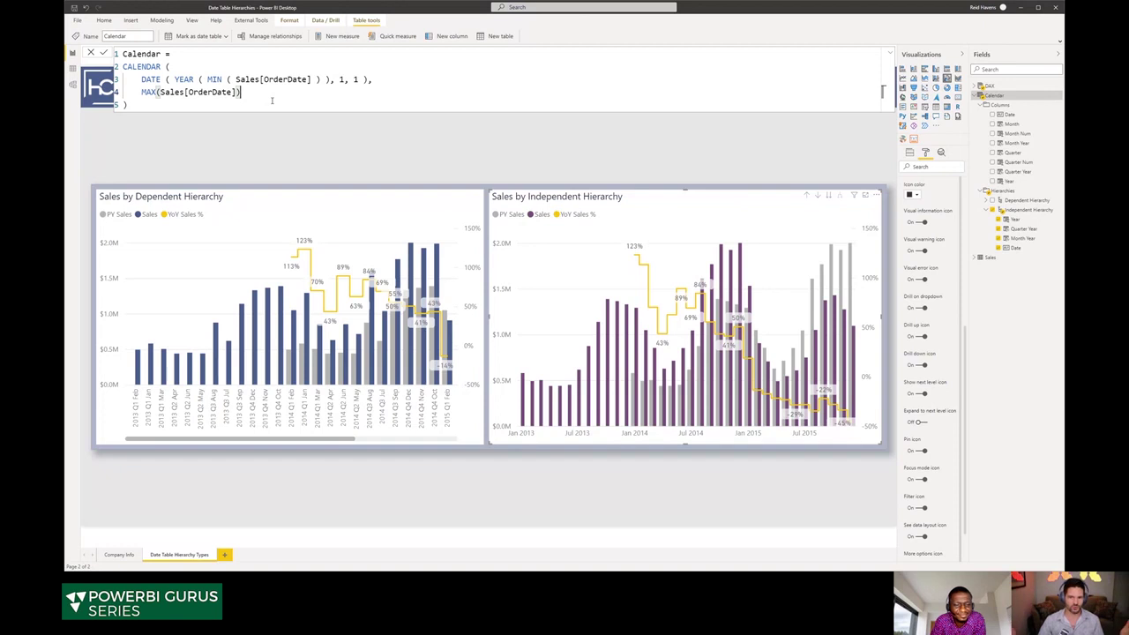
Step: Undo the edit to the Calendar formula's end date, restoring the DATE expression
key(ctrl+z)
key(ctrl+z)
key(ctrl+z)
key(ctrl+z)
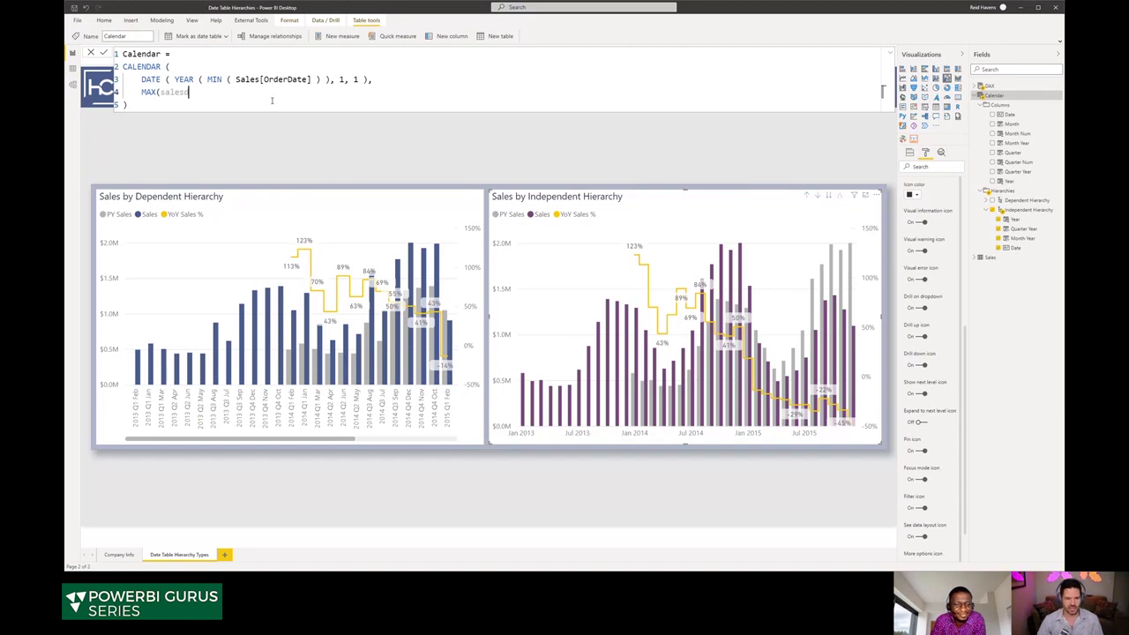
click(262, 92)
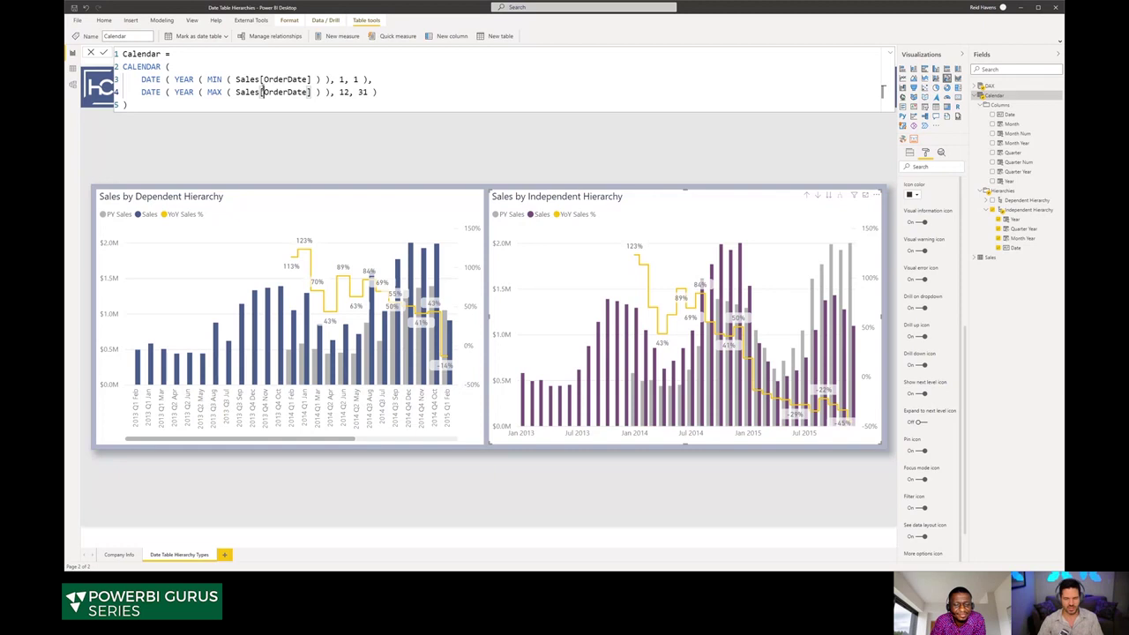
Step: Check the Month column's formula, and replace the Month Year column's formula with STARTOFMONTH('Calendar'[Date])
click(1011, 125)
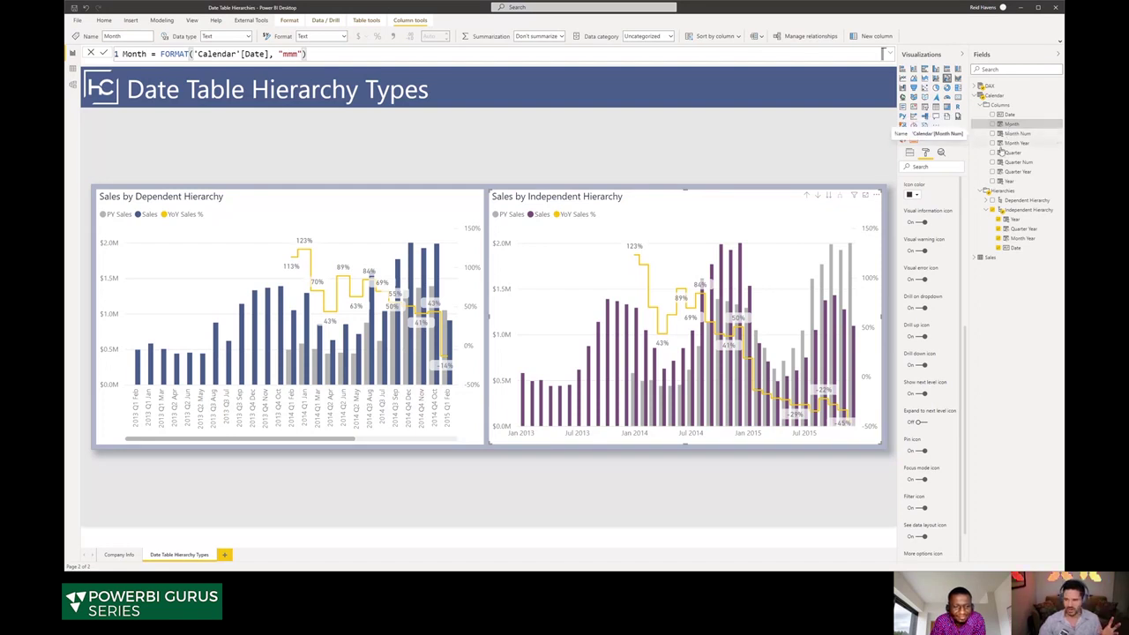
click(1016, 143)
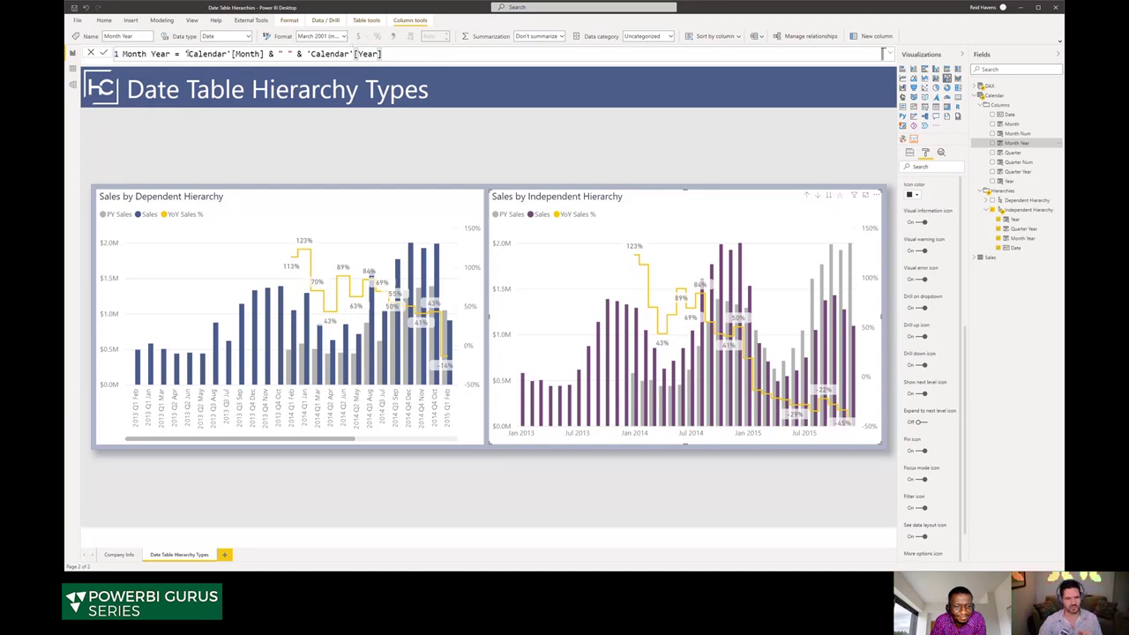
drag(184, 54, 381, 54)
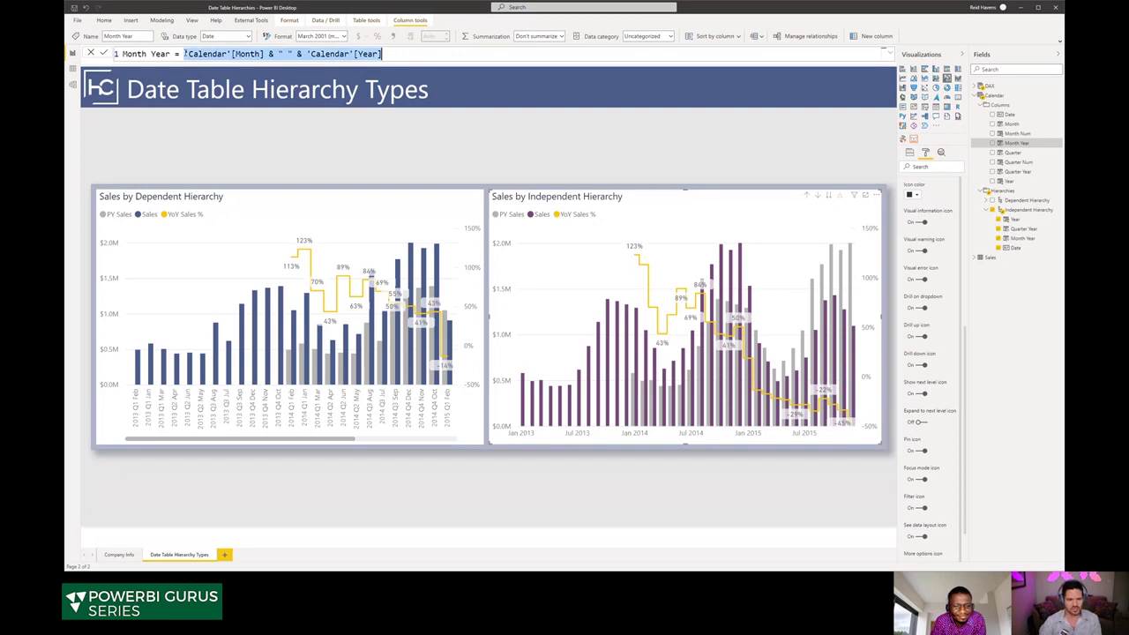
text(STARTOFMONTH()
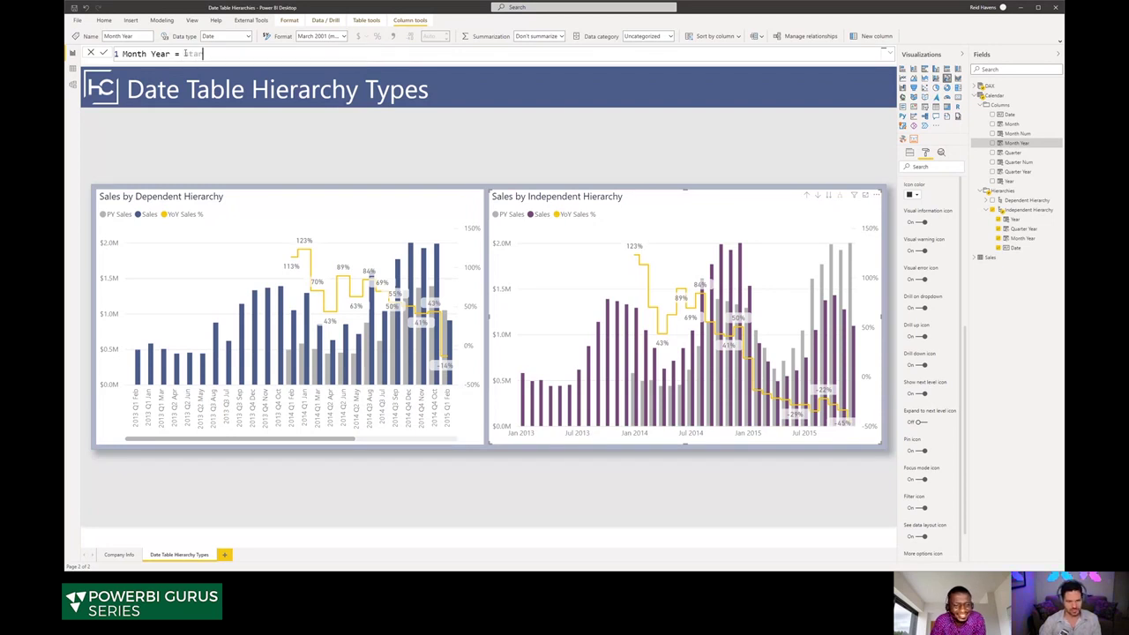
text(date)
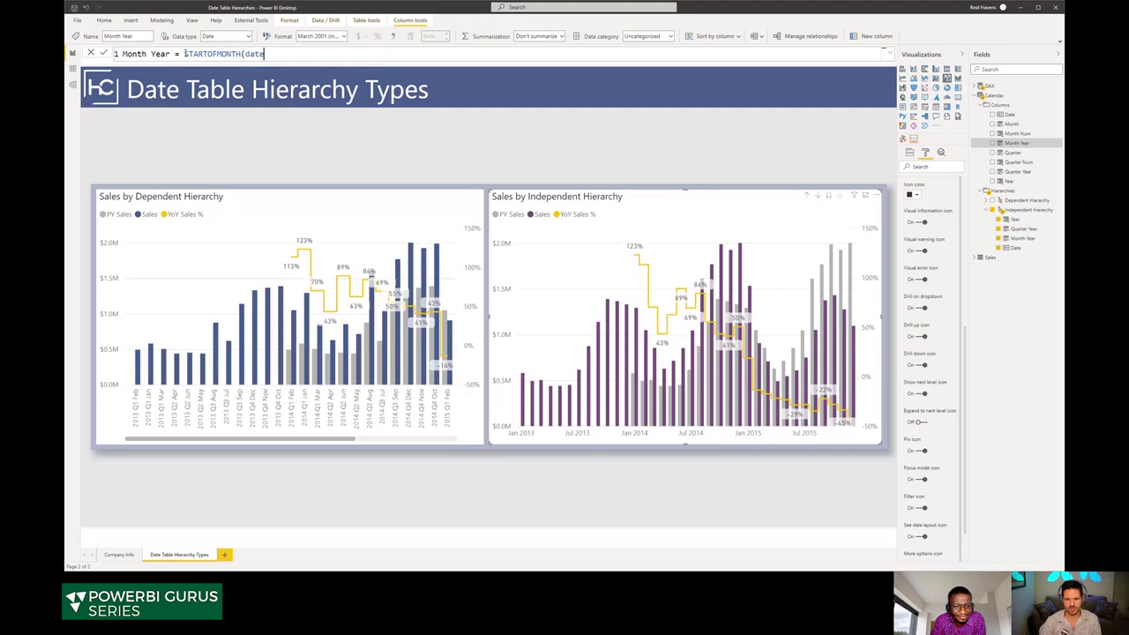
key(Tab)
text())
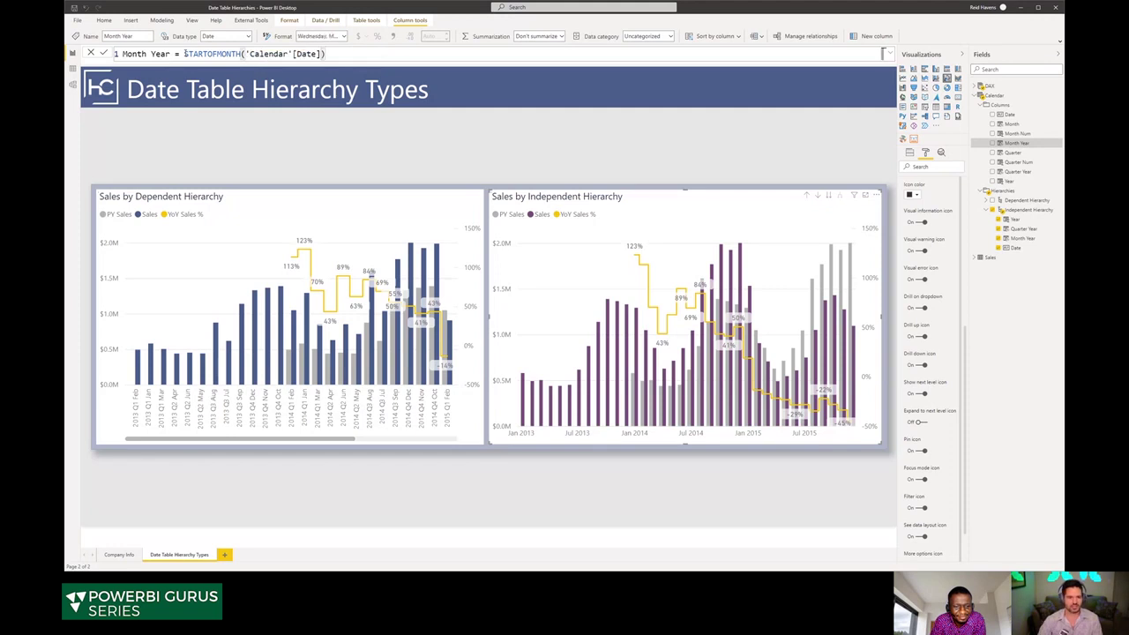
Step: Format the Month Year column as March 2001 (mmmm yyyy)
click(345, 37)
click(331, 219)
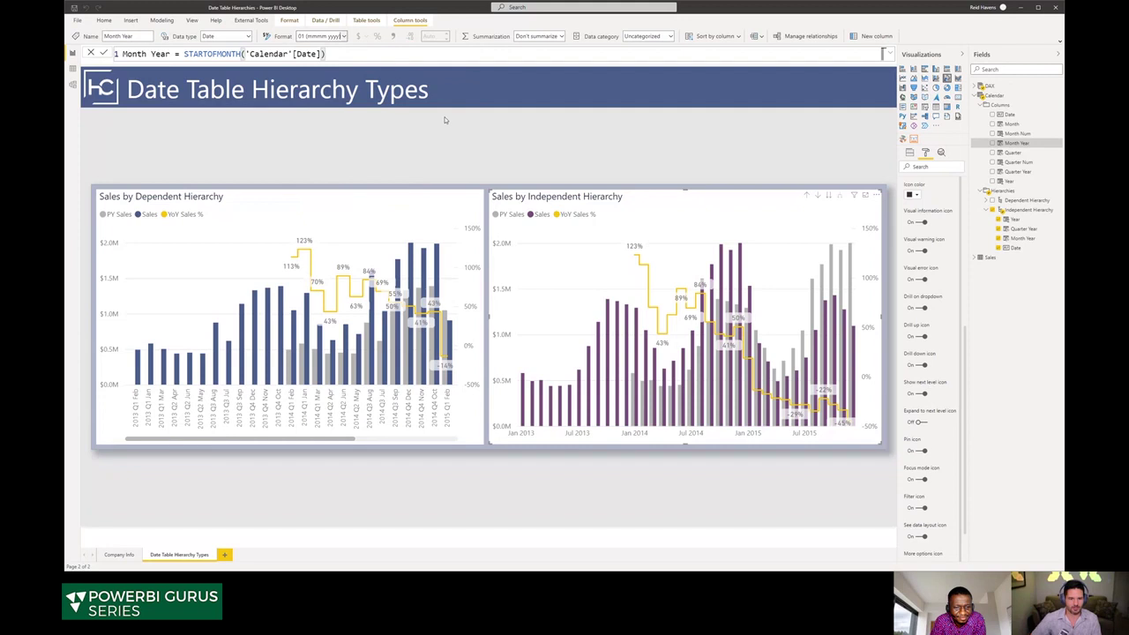
click(199, 53)
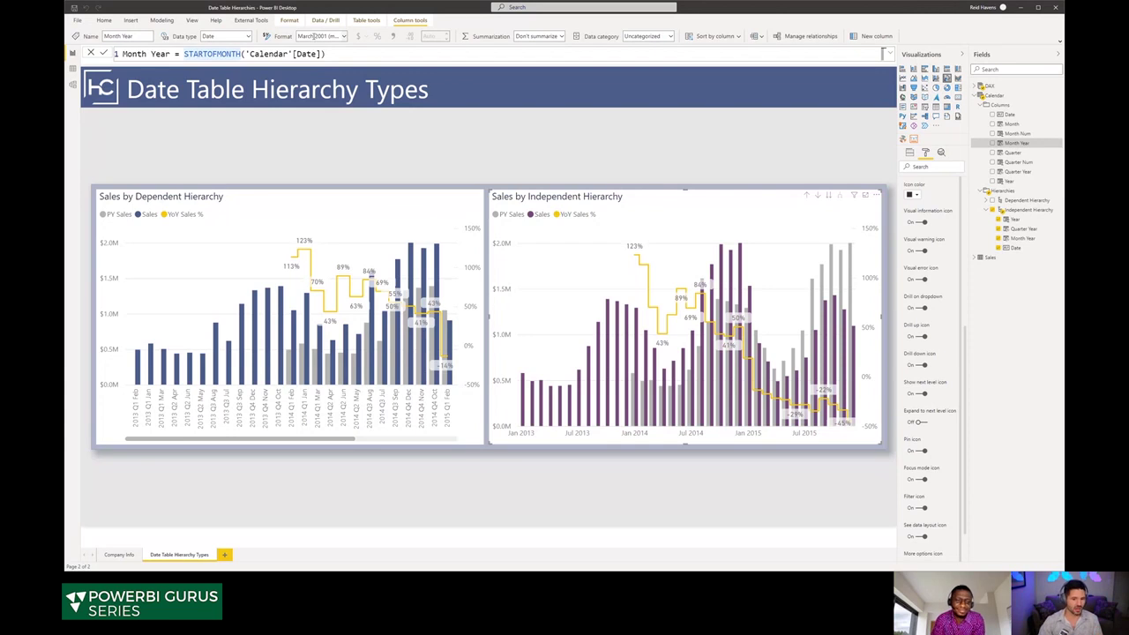
Step: Compare the Quarter Year and Year column formulas with the Month Year column and its available date formats
click(1015, 171)
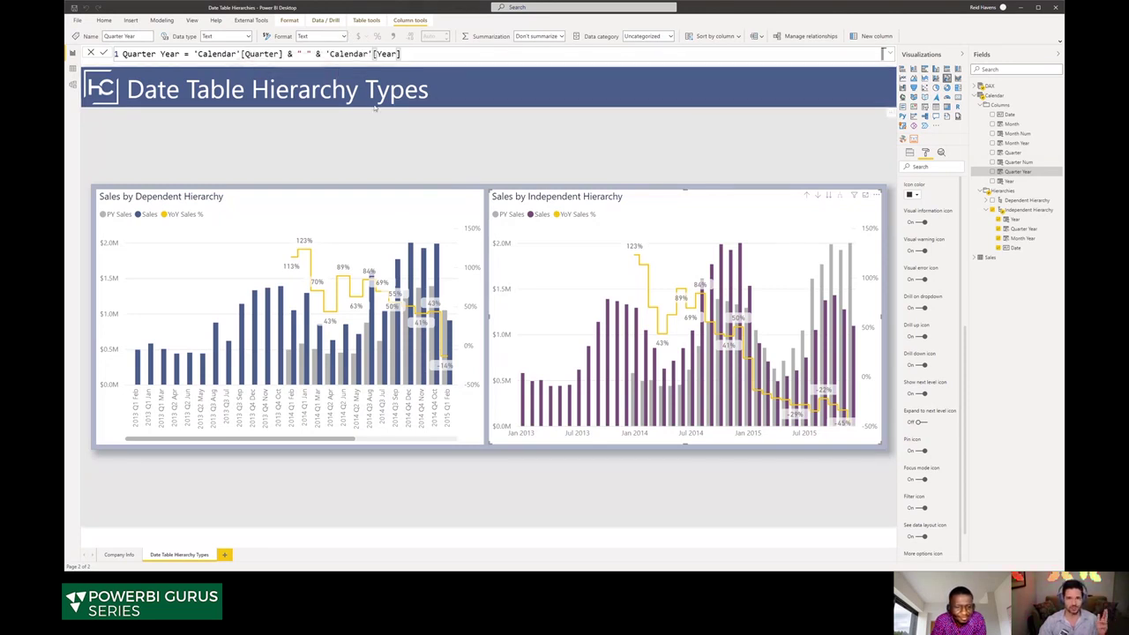
click(1015, 143)
click(345, 36)
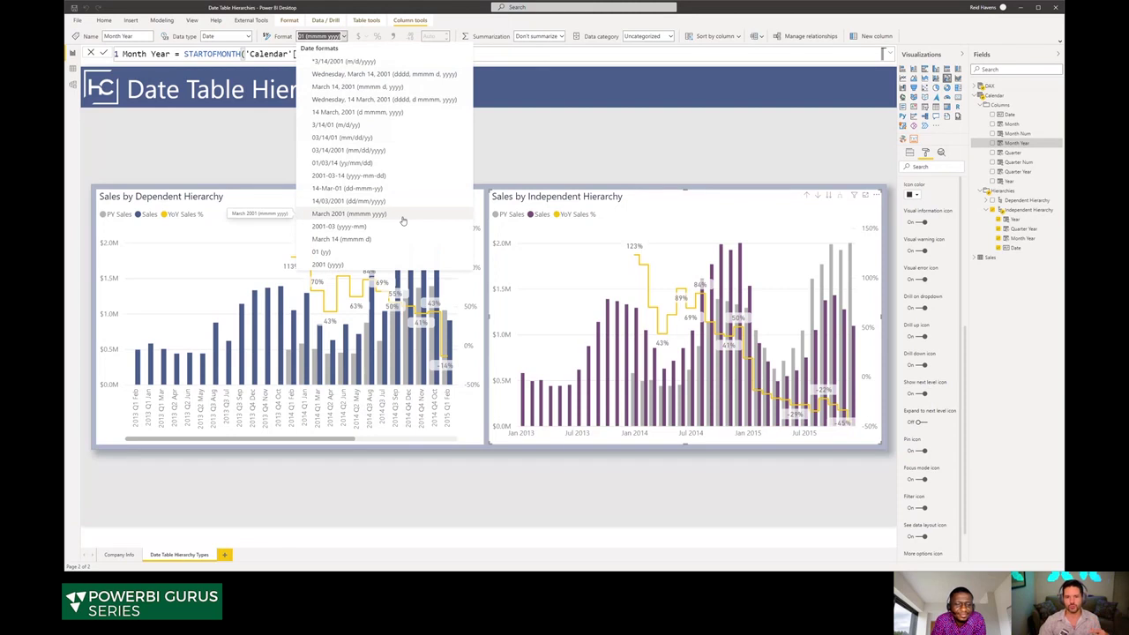
click(670, 142)
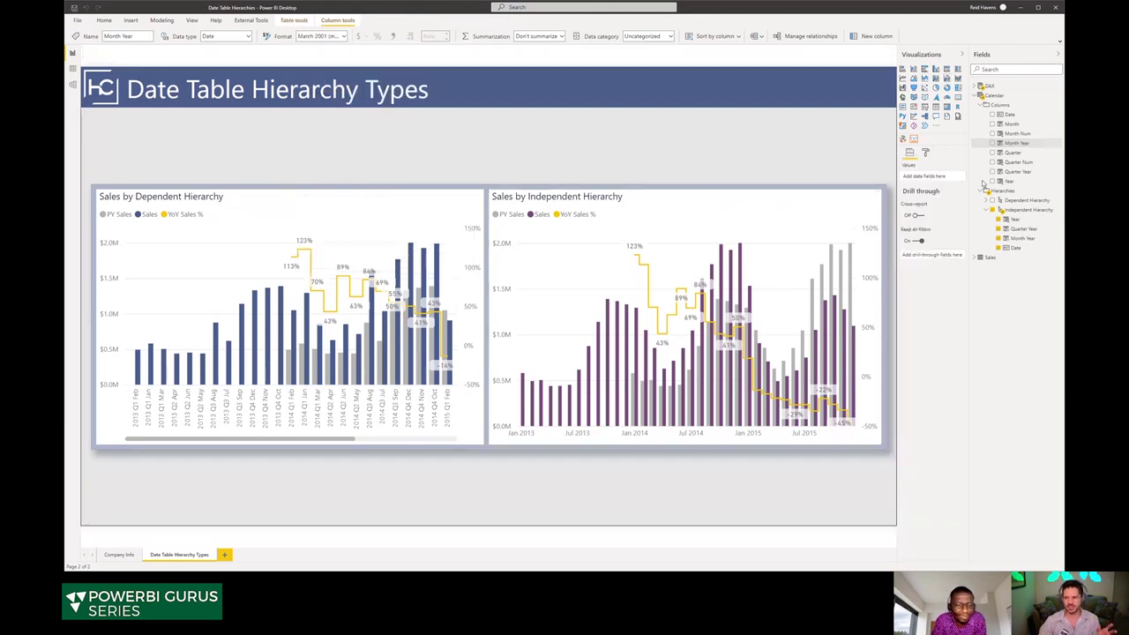
click(1018, 172)
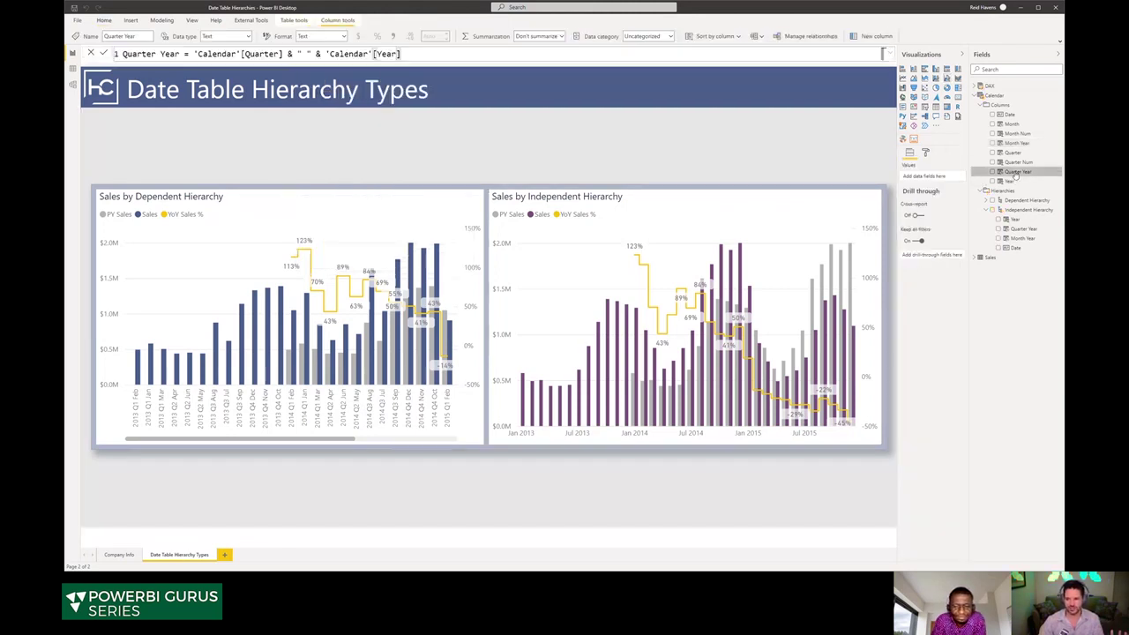
click(1005, 180)
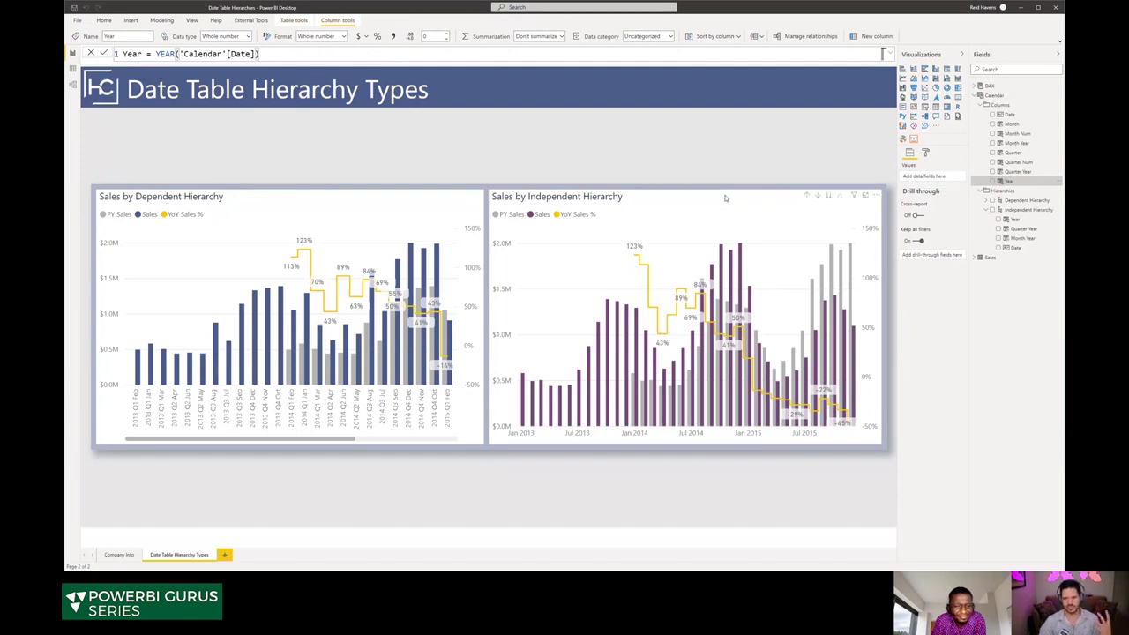
Step: Switch to the model view and expand the Calendar table and its Hierarchies folder
click(72, 84)
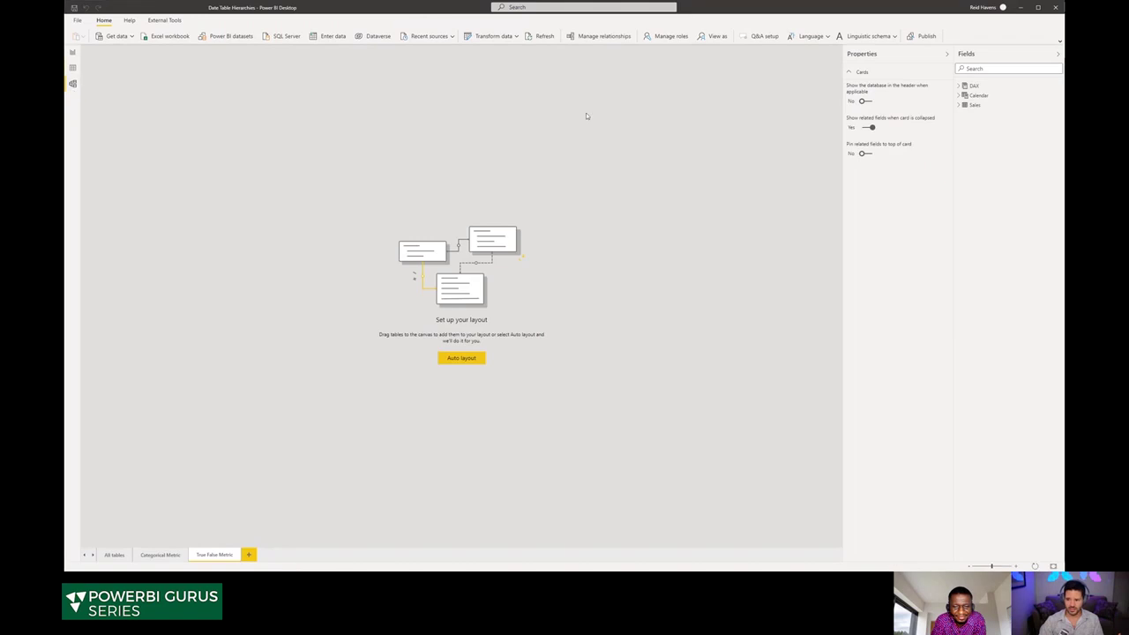
click(960, 95)
click(966, 115)
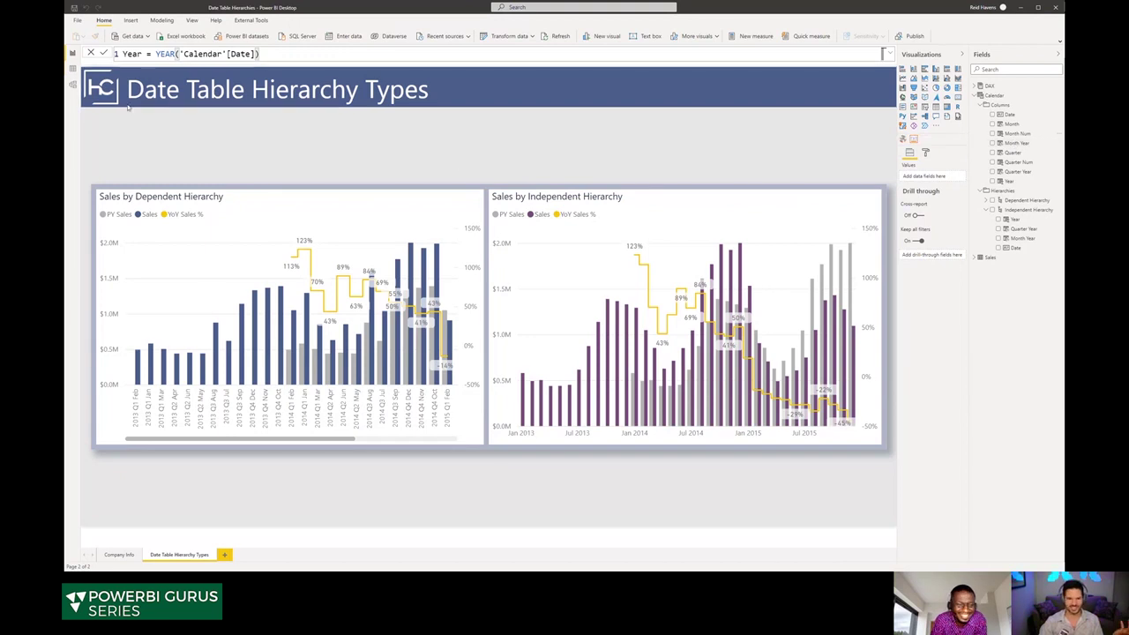
Step: In the model view, review the levels of Independent Hierarchy in its properties and collapse it in the Calendar table
click(73, 84)
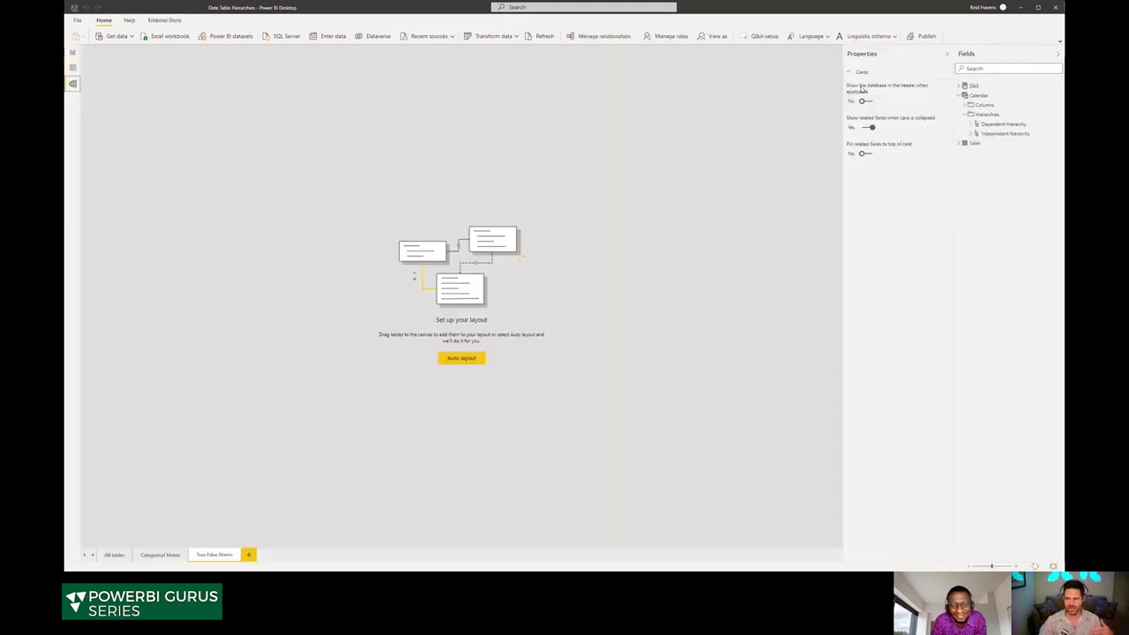
click(972, 133)
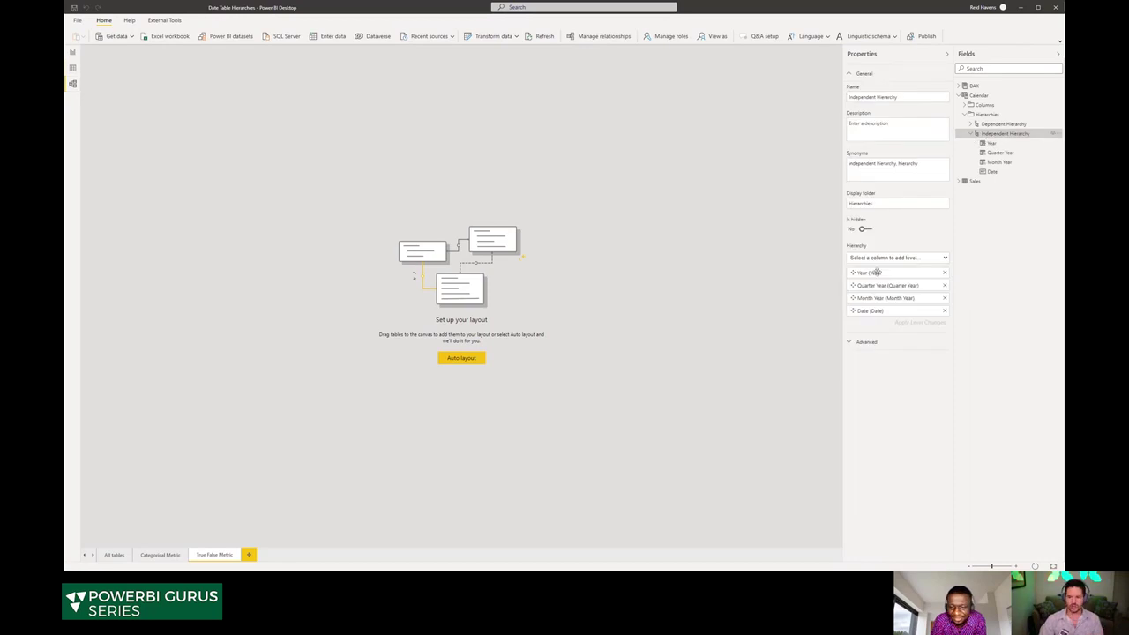
mouse_move(875, 273)
mouse_down()
mouse_move(872, 290)
mouse_move(871, 273)
mouse_up()
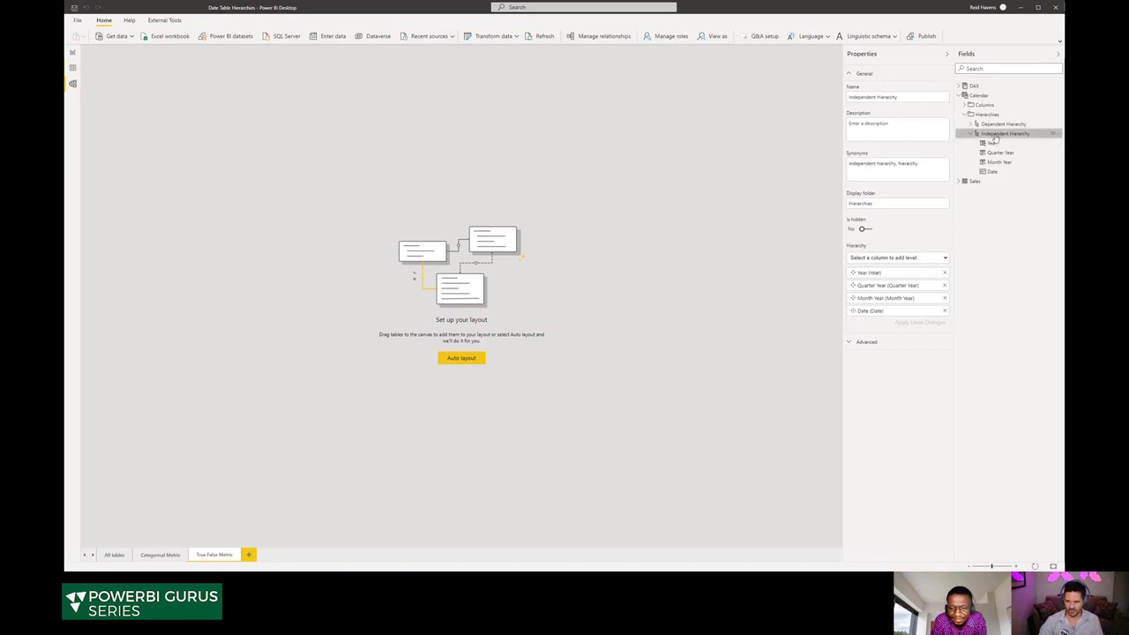
click(970, 134)
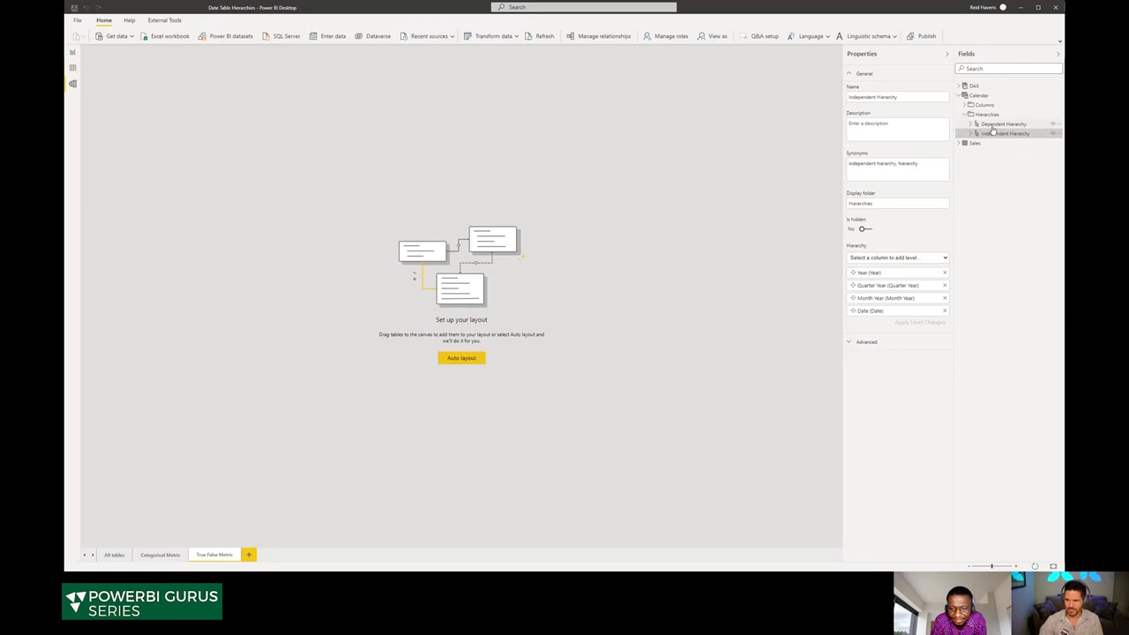
Step: Select both Calendar hierarchies to check their shared Hierarchies display folder, and look through the Columns folder
ctrl+click(991, 125)
double_click(895, 176)
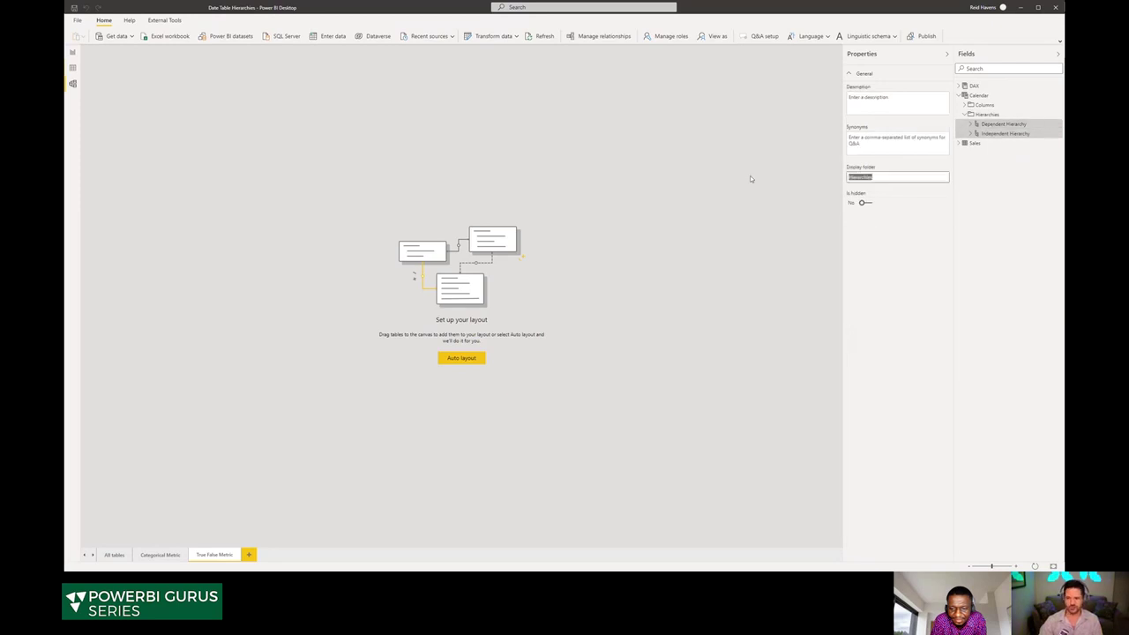
key(Return)
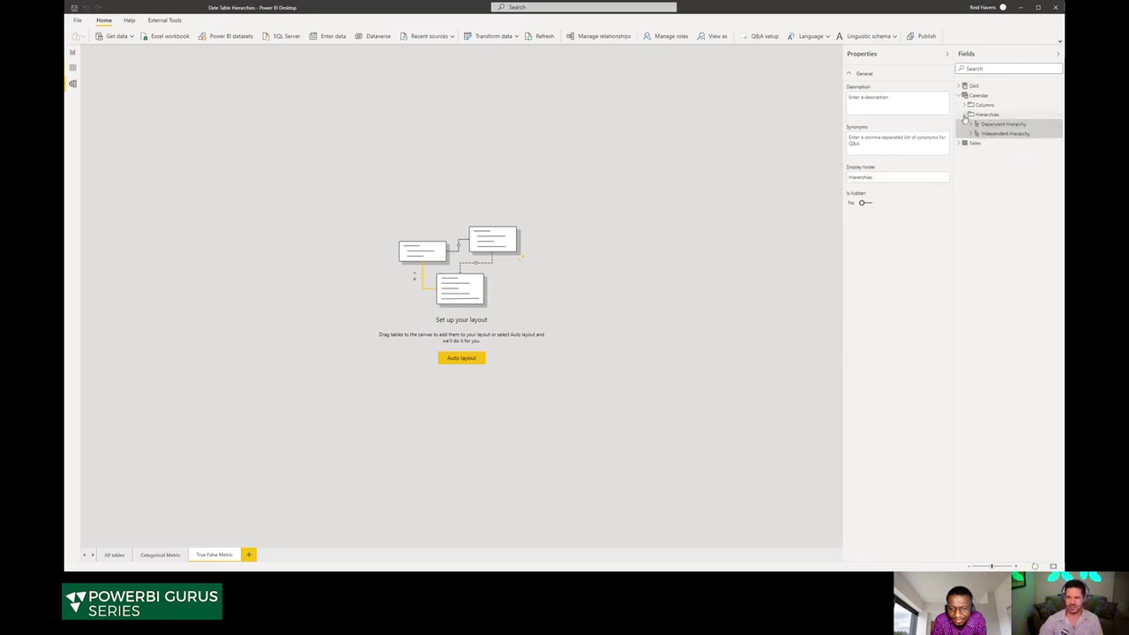
click(968, 105)
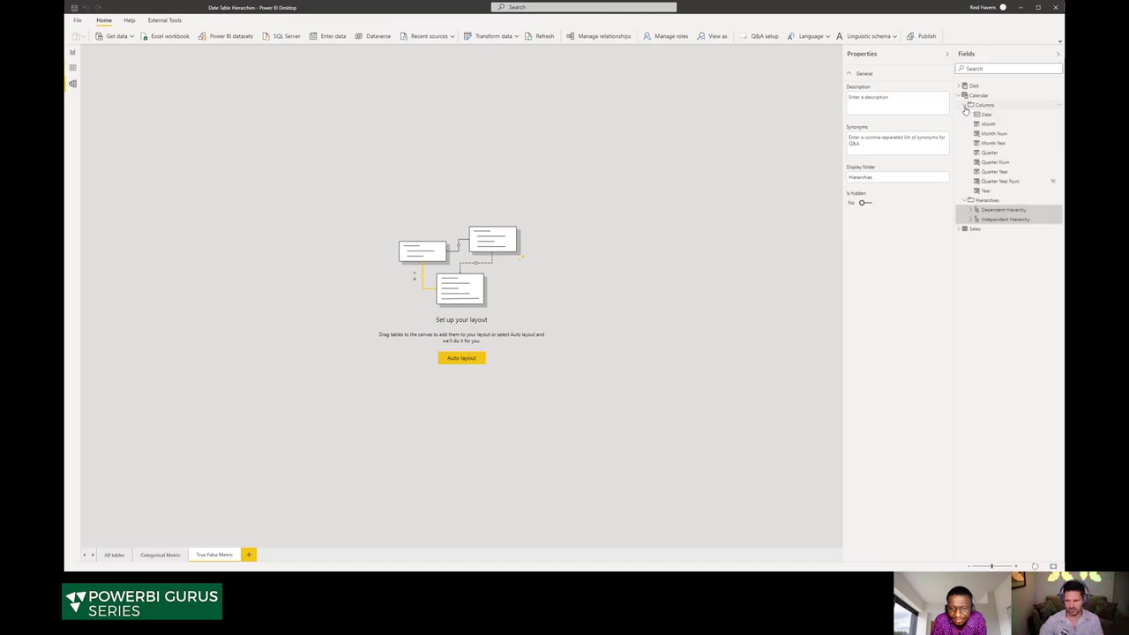
click(964, 106)
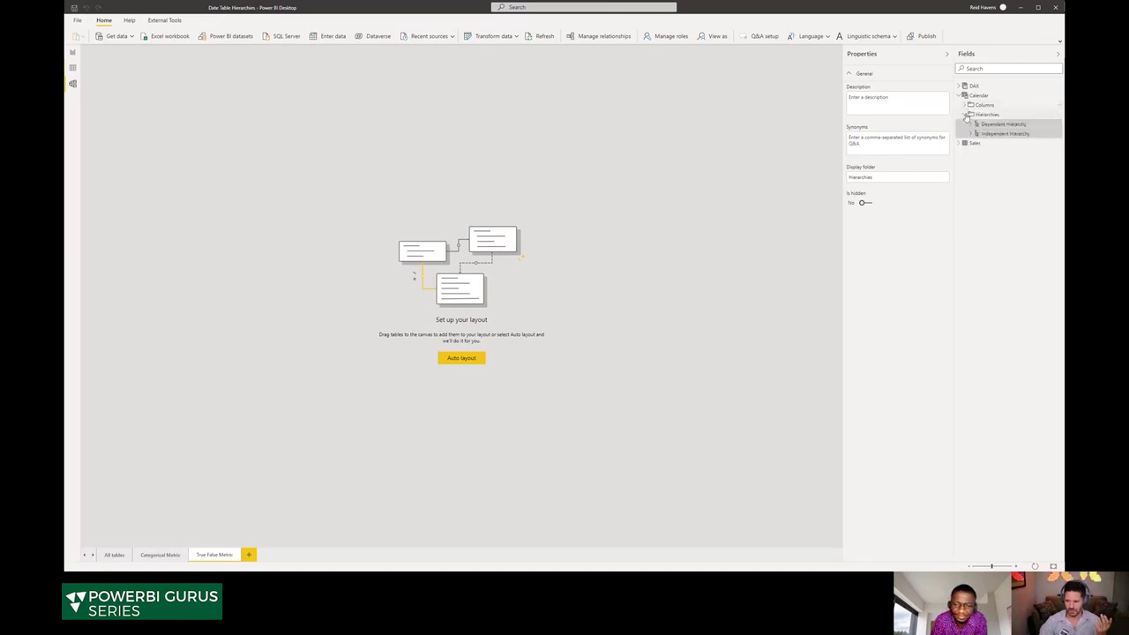
Step: Return to the report view and compare the formulas of the Quarter Year Num and Quarter Year columns
click(73, 54)
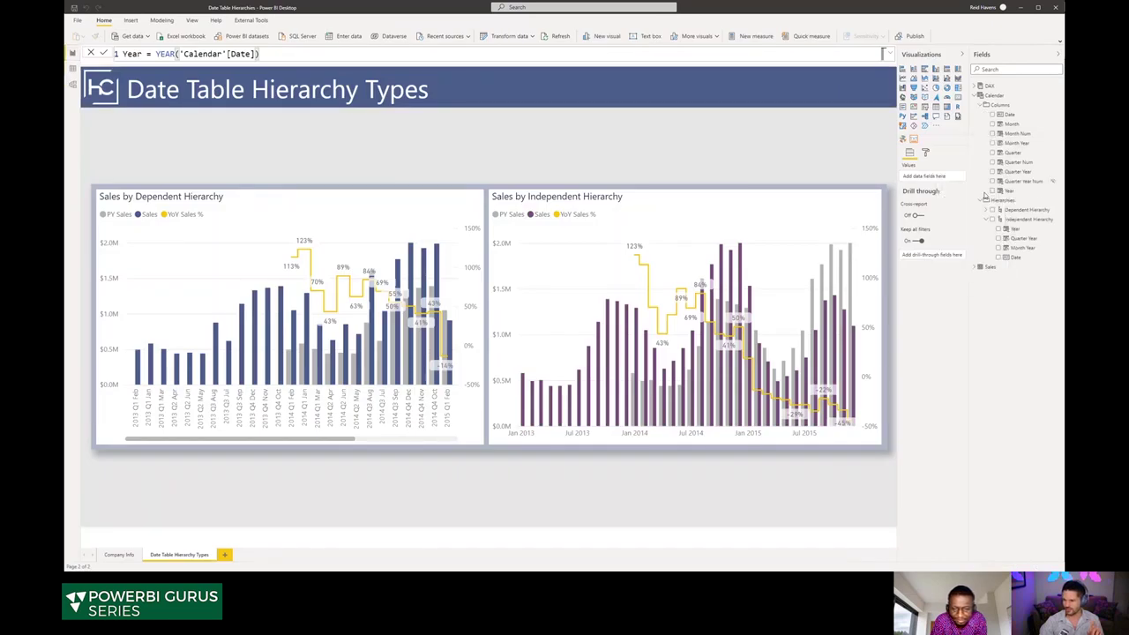
click(1016, 181)
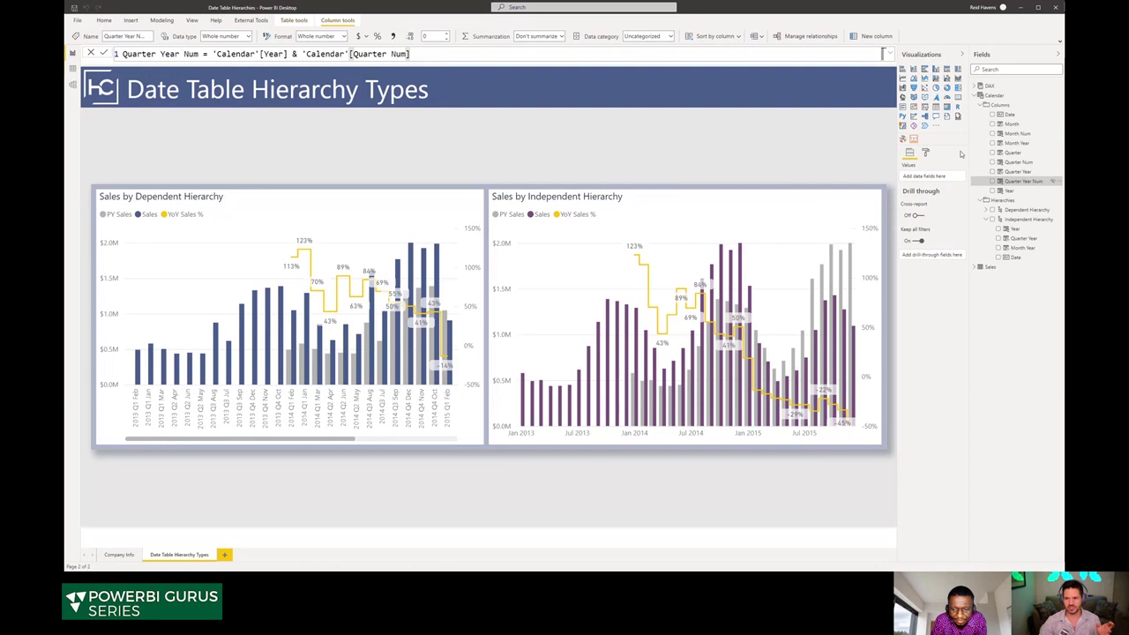
click(1014, 172)
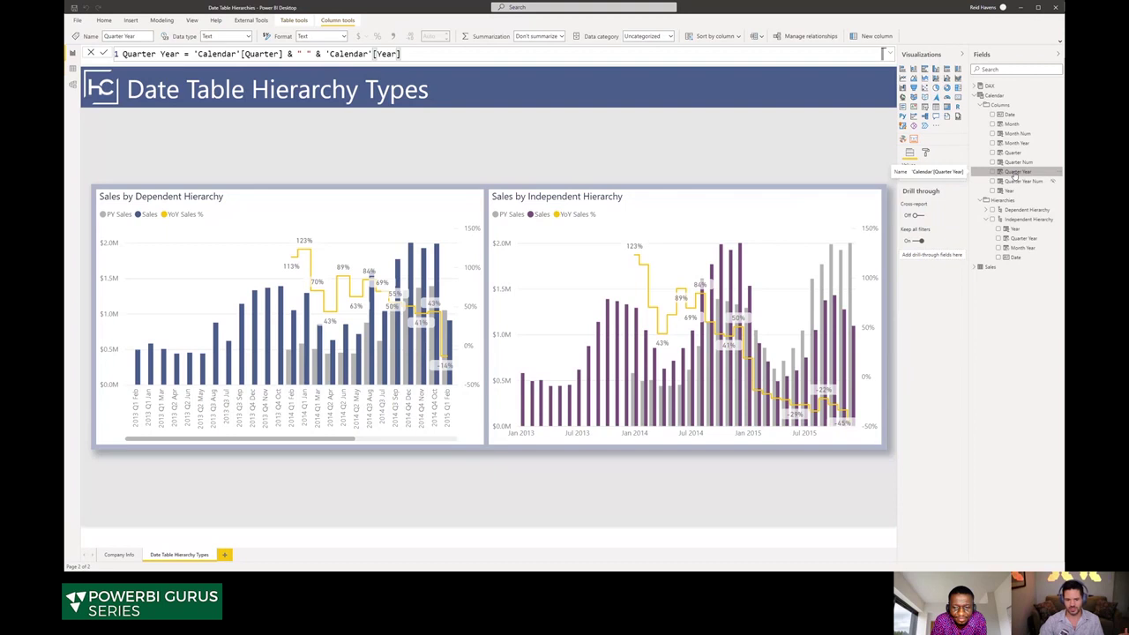
Step: Drill the Sales by Independent Hierarchy chart up to quarters and check the quarter number formulas and the column that Quarter Year is sorted by
click(806, 194)
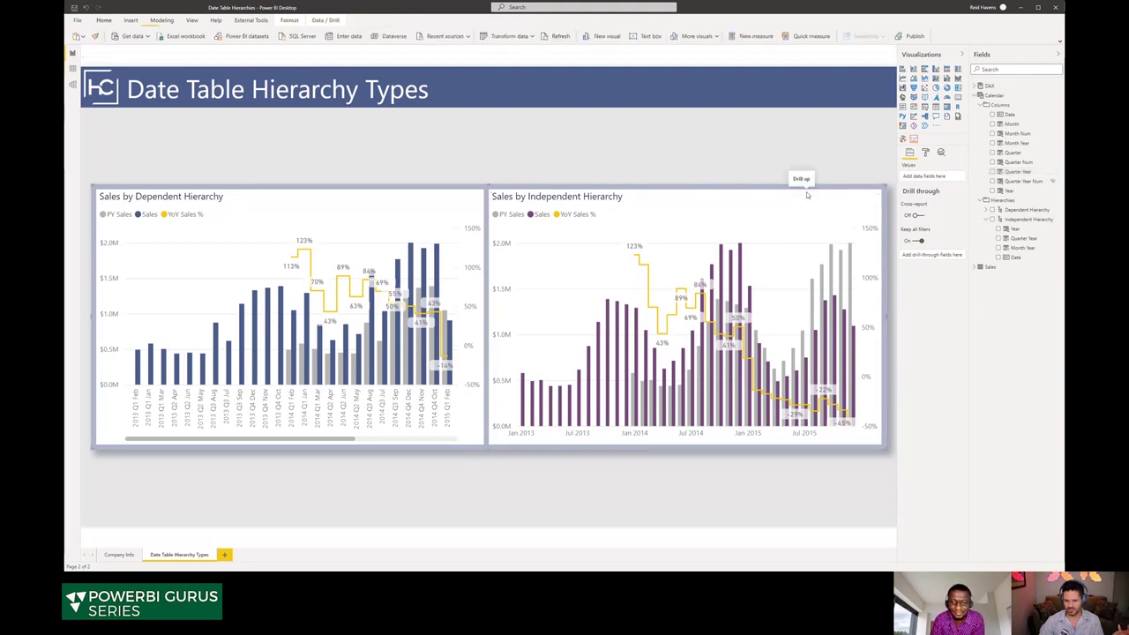
click(806, 194)
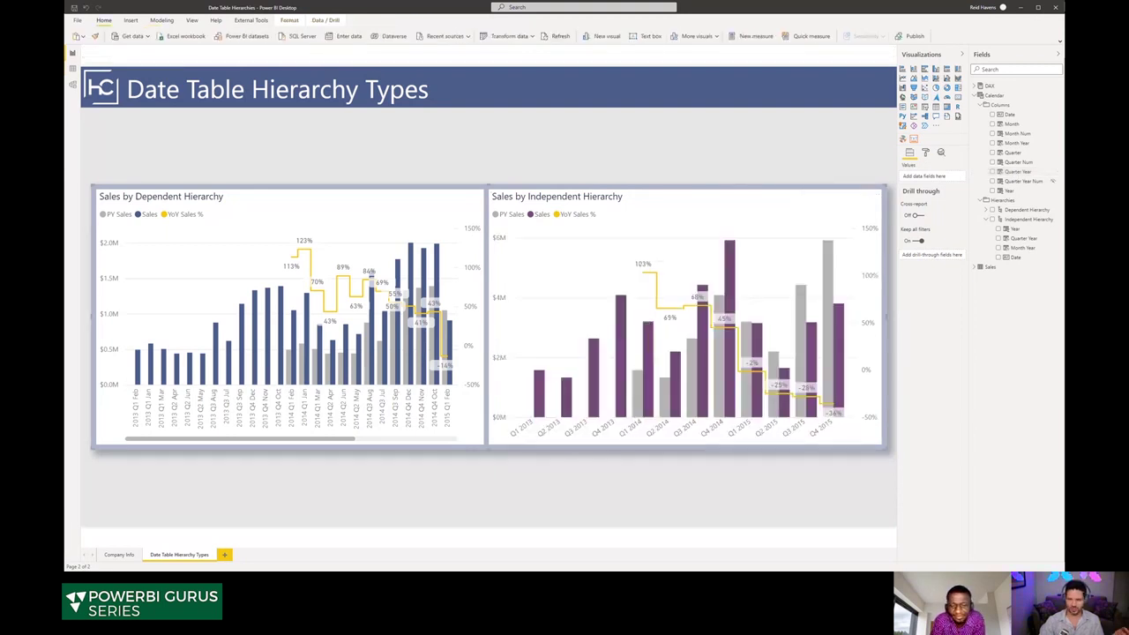
click(1021, 164)
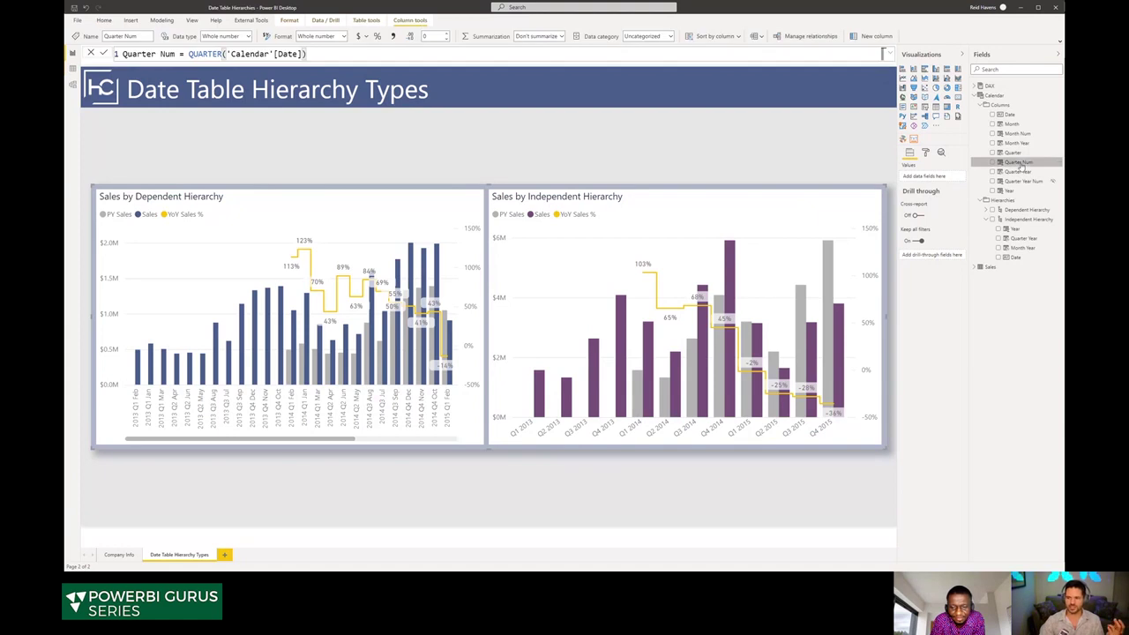
click(1021, 180)
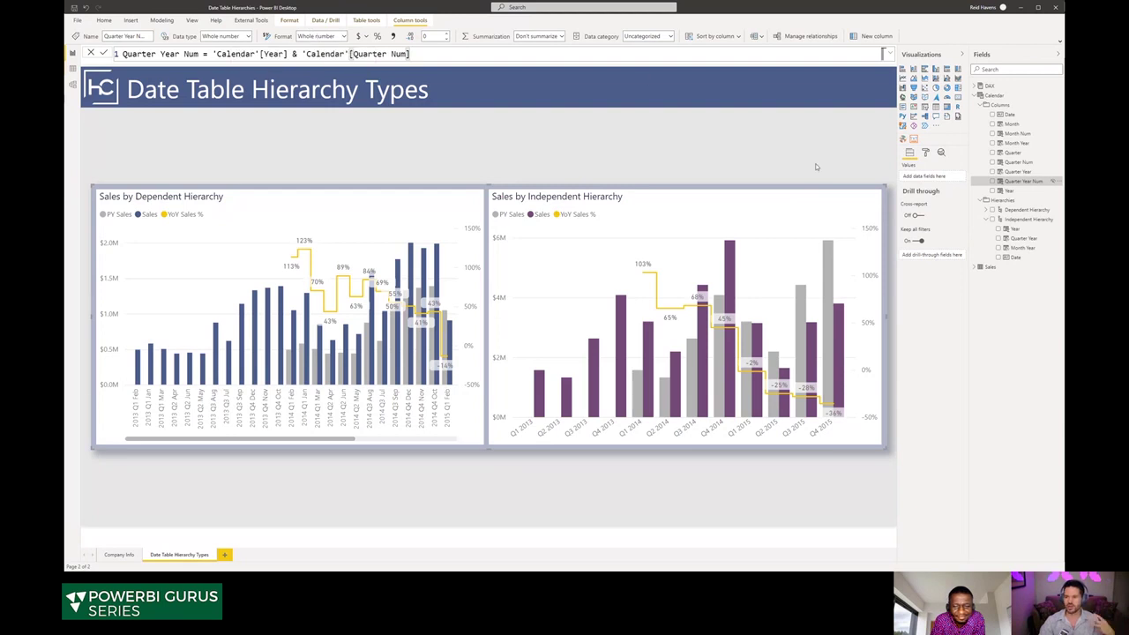
click(1017, 172)
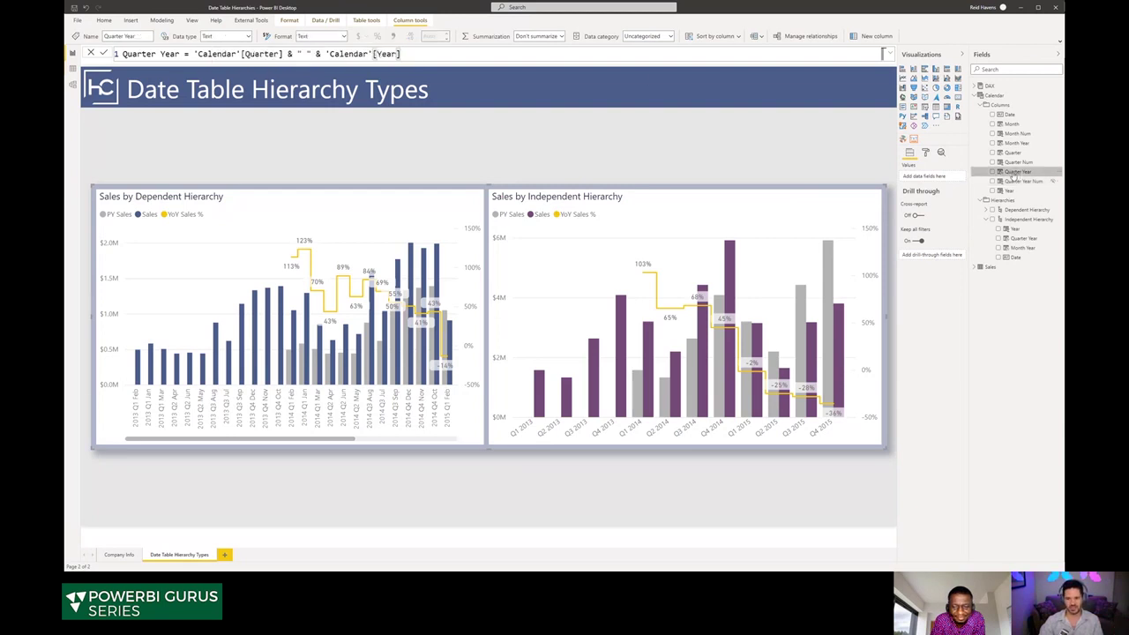
click(714, 36)
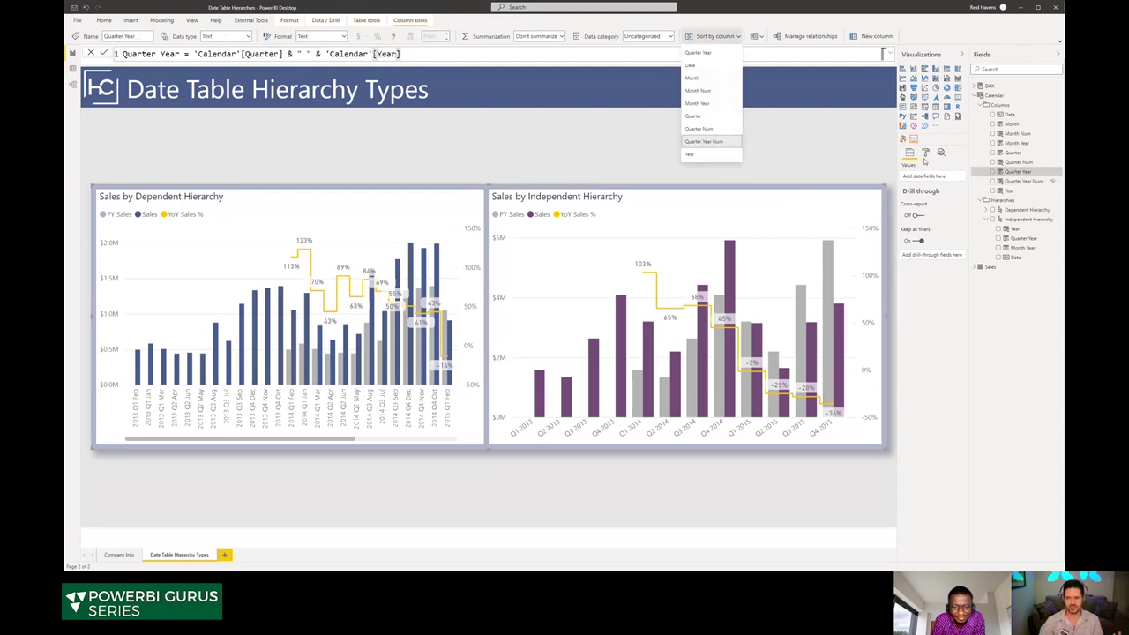
Step: Turn off the display of hidden fields so Quarter Year Num is left out of the Calendar field list
right_click(1012, 181)
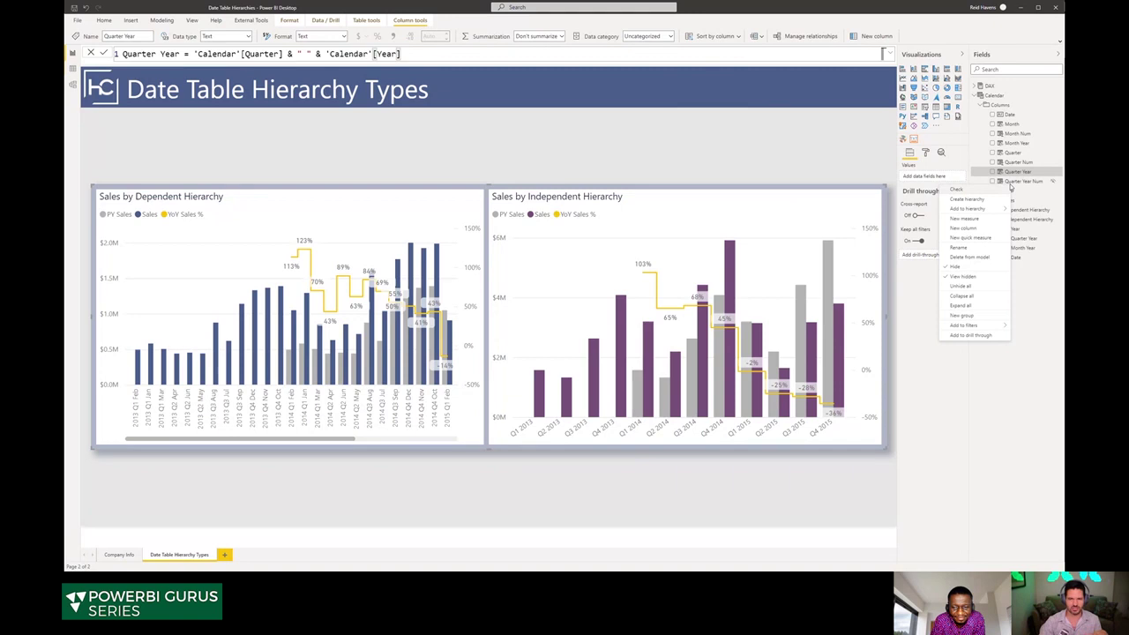
click(962, 276)
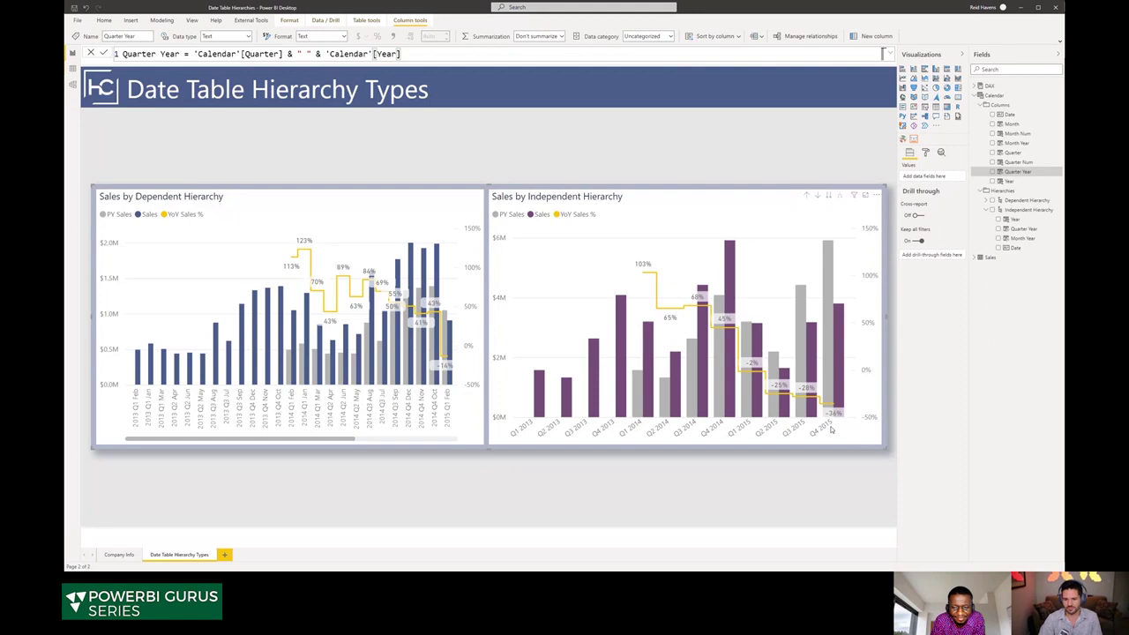
click(551, 146)
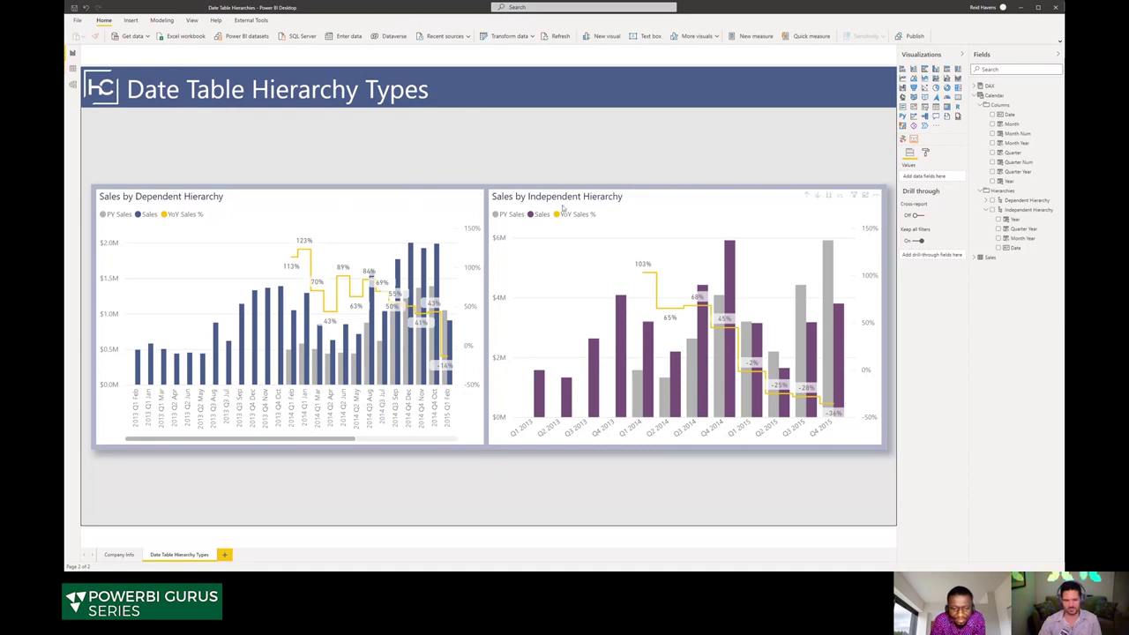
Step: Replace Independent Hierarchy on the Sales by Independent Hierarchy chart's shared axis with the Year, Quarter Year and Month Year columns
click(585, 244)
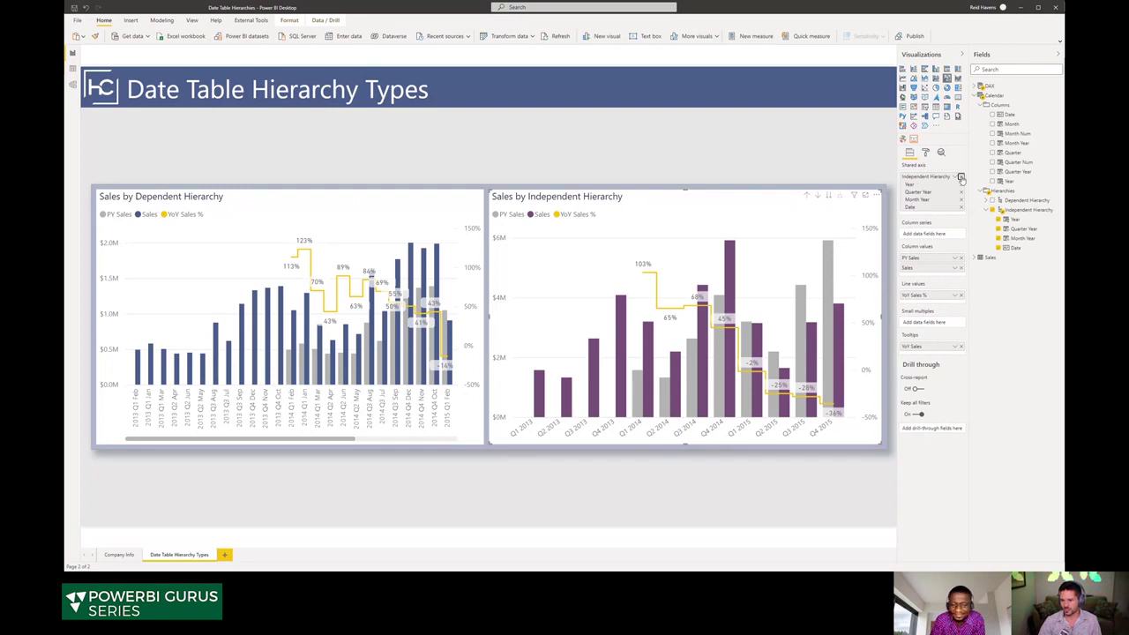
click(960, 176)
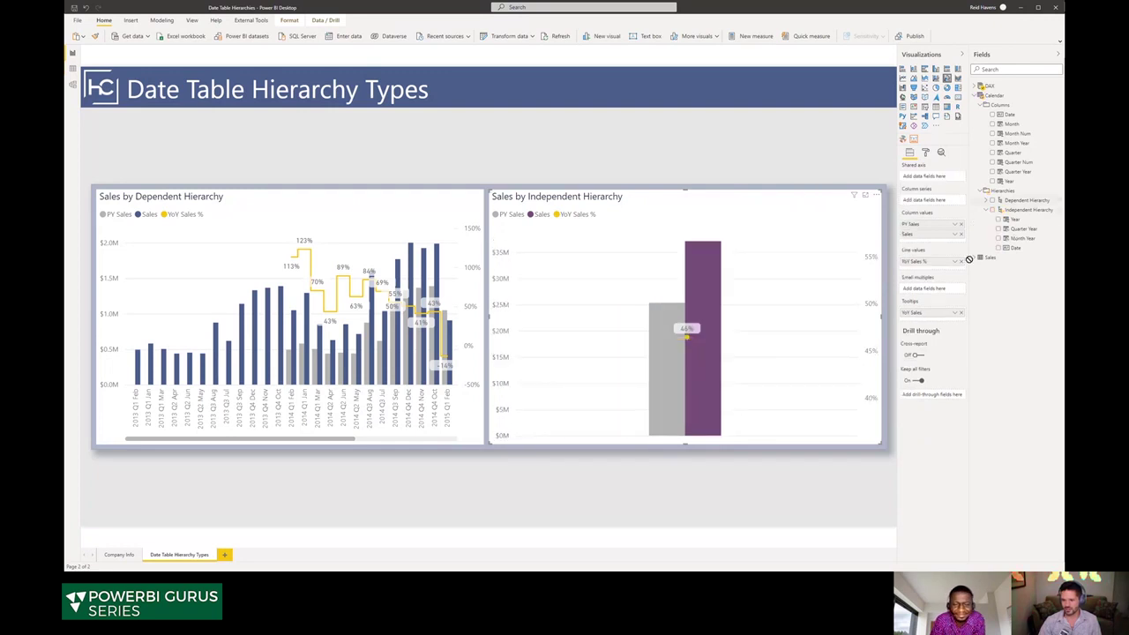
click(1010, 181)
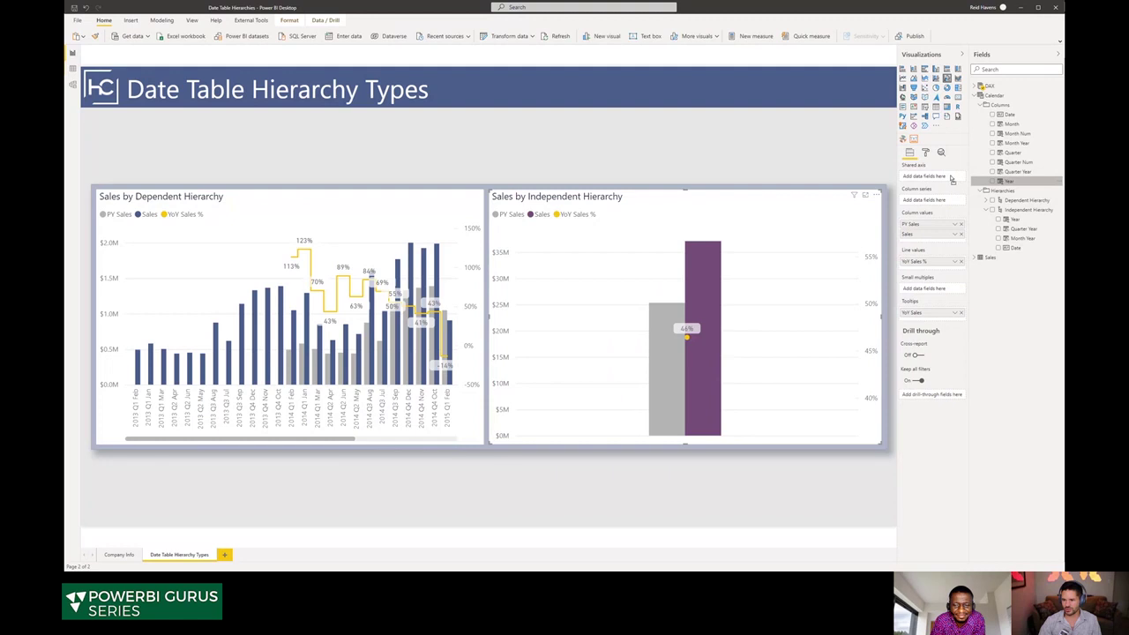
drag(1017, 171, 947, 193)
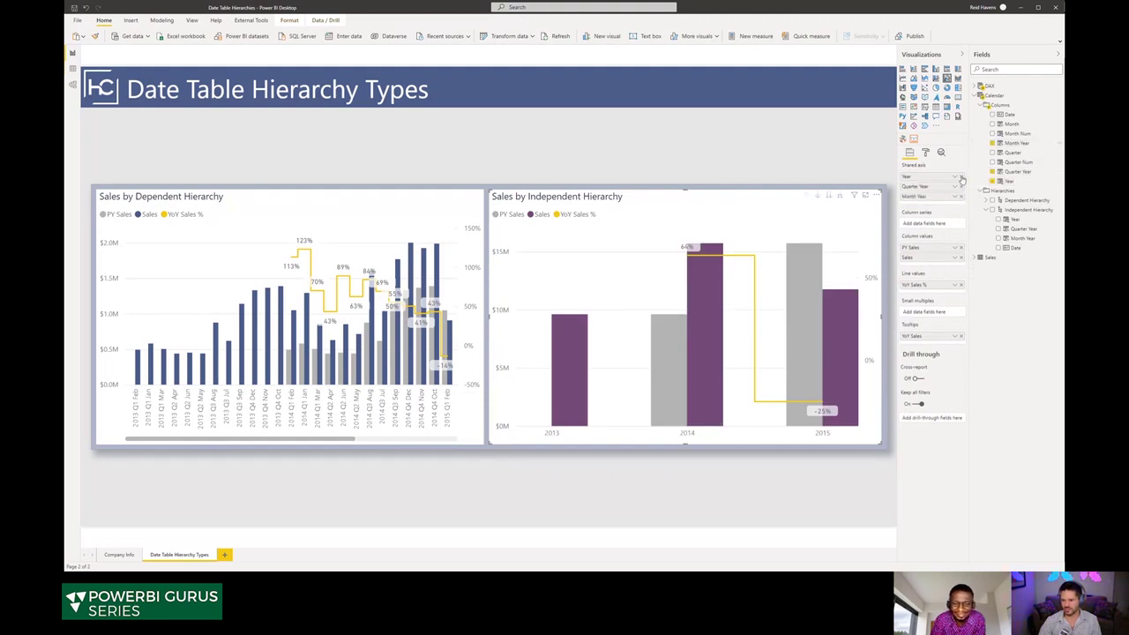
Step: Remove the three separate date columns from the chart's shared axis and add Independent Hierarchy back
click(961, 177)
click(961, 177)
click(961, 177)
drag(1023, 209, 945, 182)
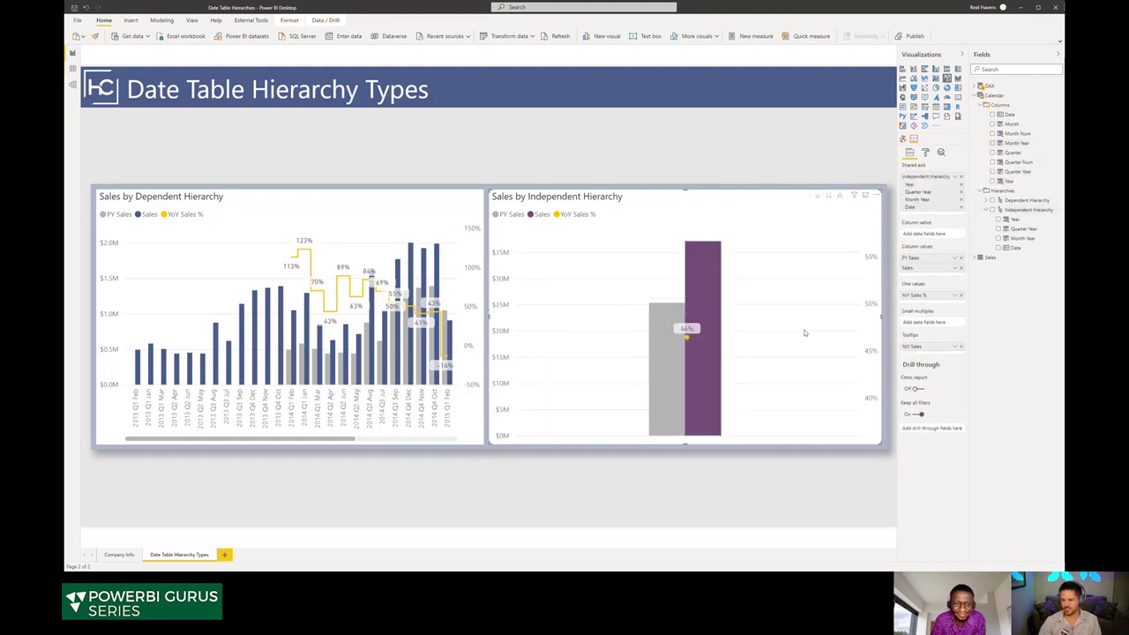
Step: Drill the Sales by Independent Hierarchy chart down through Quarter Year to the Month Year level
click(829, 193)
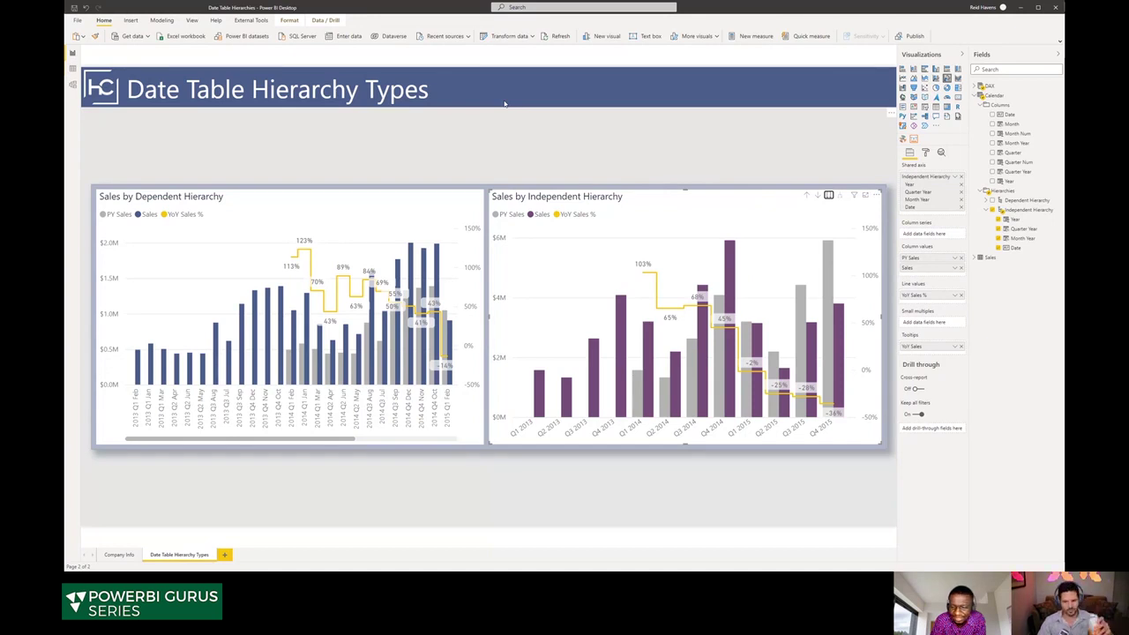
click(829, 195)
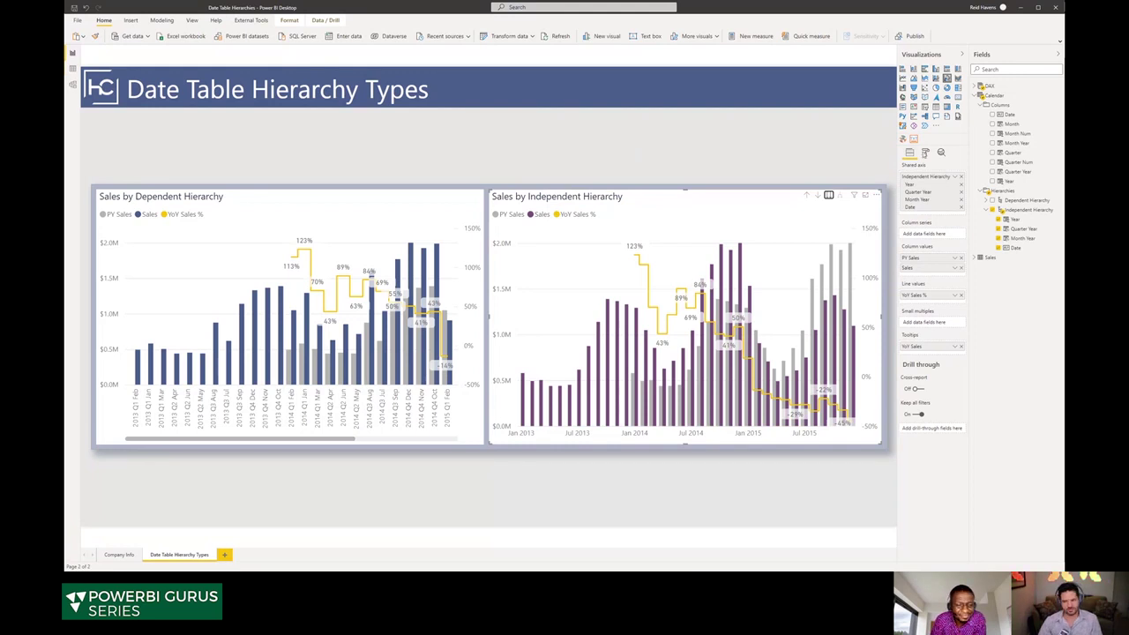
Step: Examine the legend and X axis formatting options of the Sales by Independent Hierarchy chart, and deselect the chart
click(931, 151)
click(908, 197)
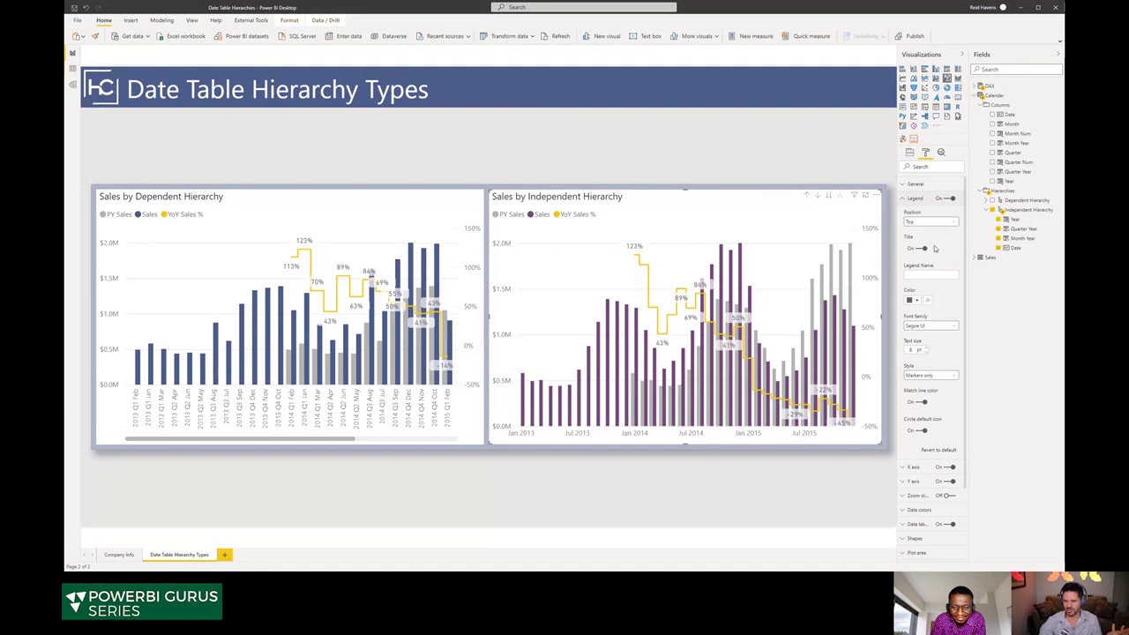
click(917, 199)
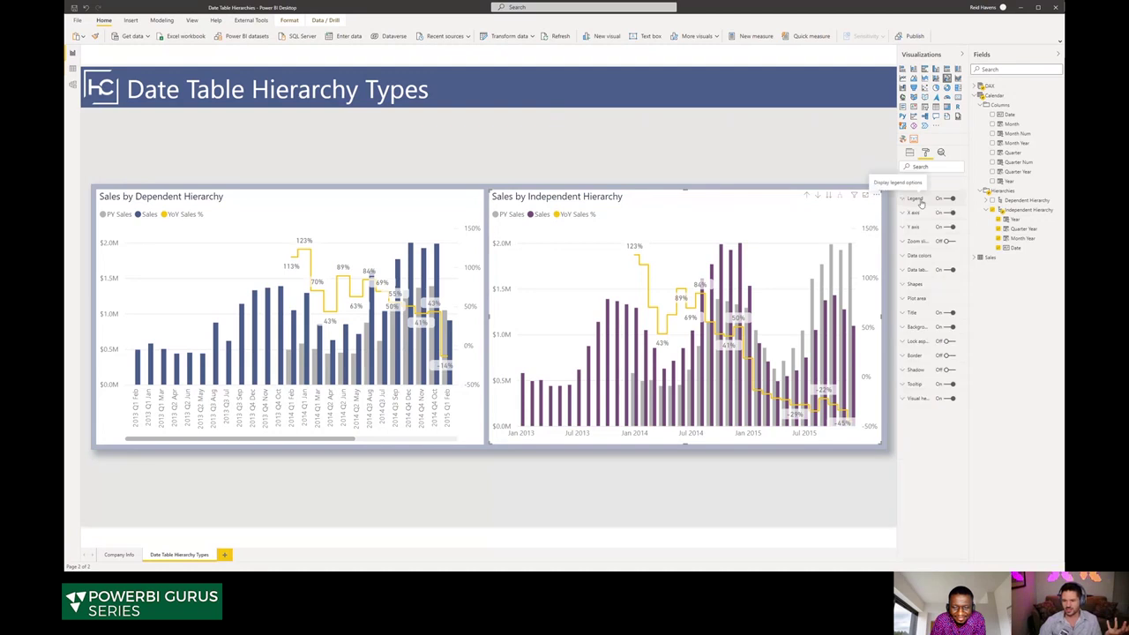
click(915, 214)
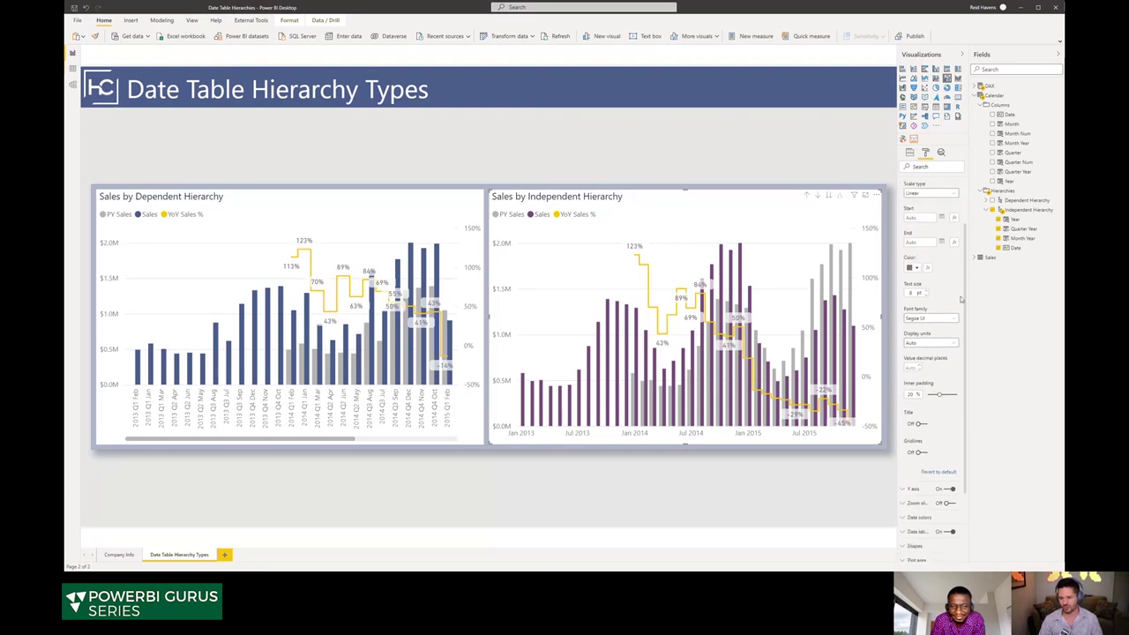
click(912, 213)
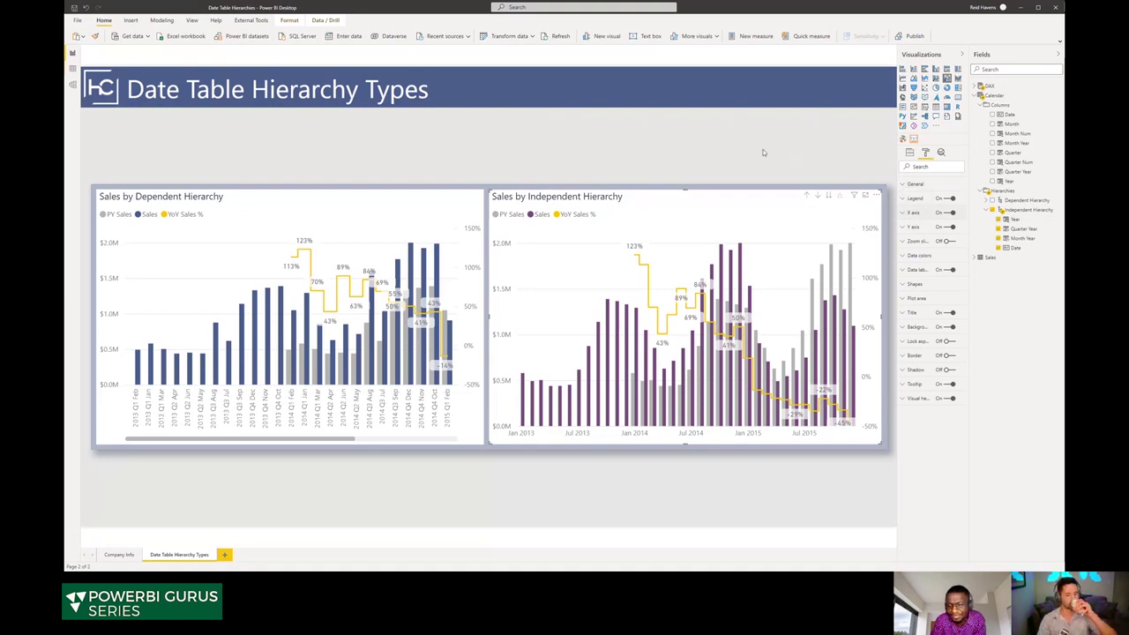
click(633, 142)
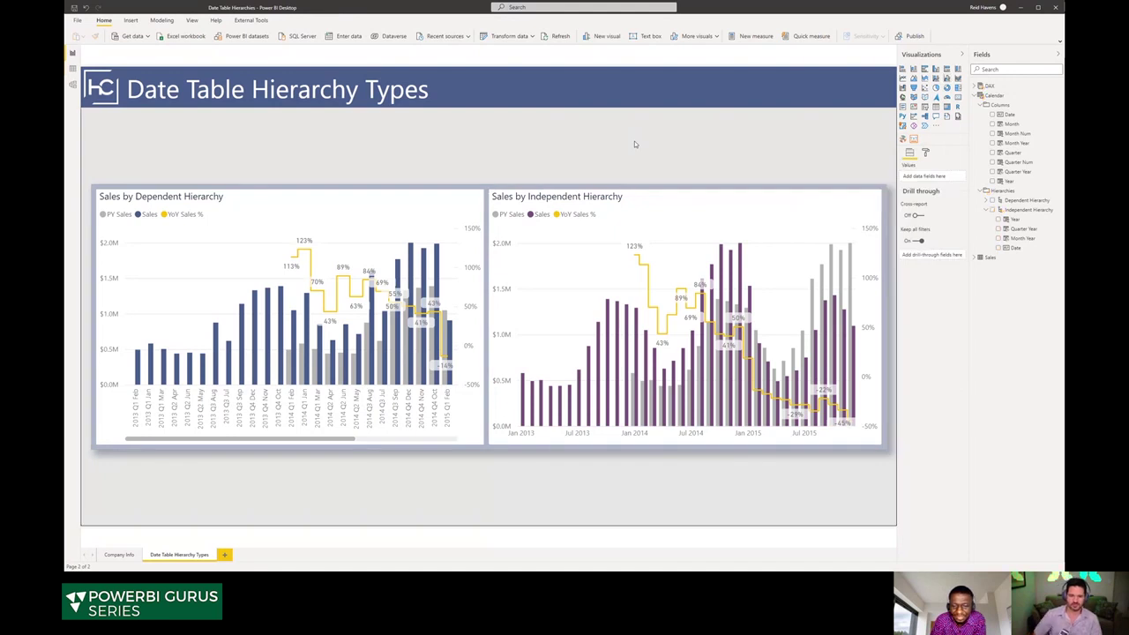